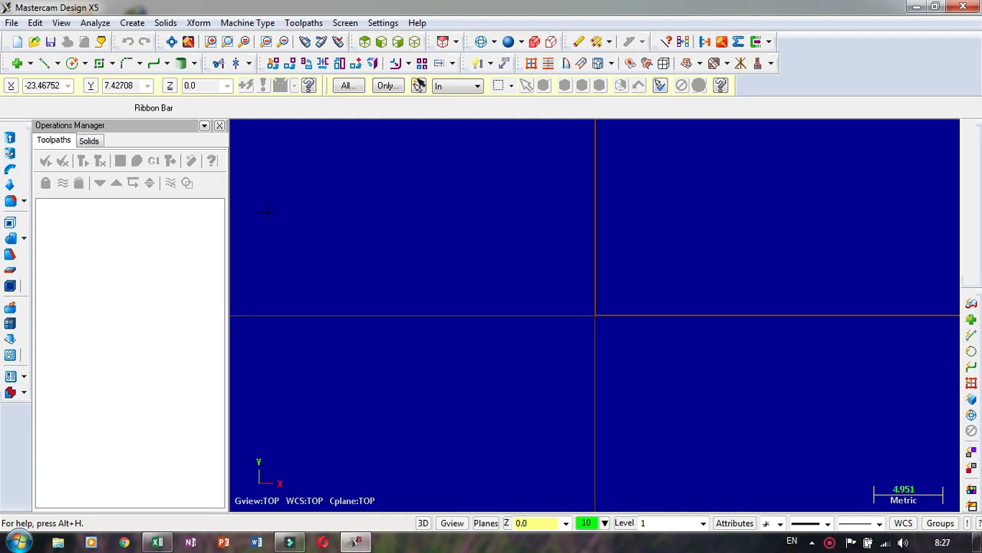
Open the part file BASIC VIEWSHEET2 from the MCX folder with its viewsheets activated
click(34, 41)
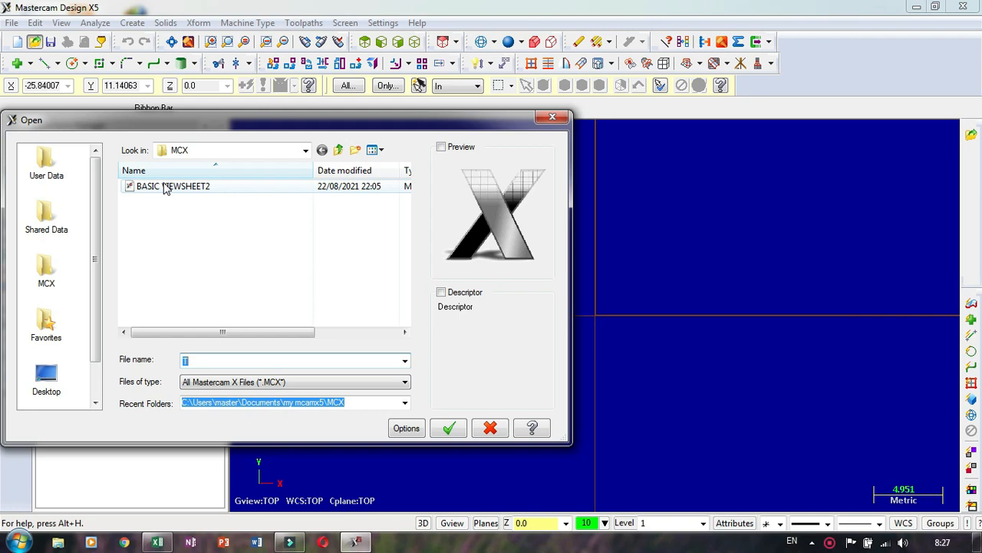
double_click(164, 186)
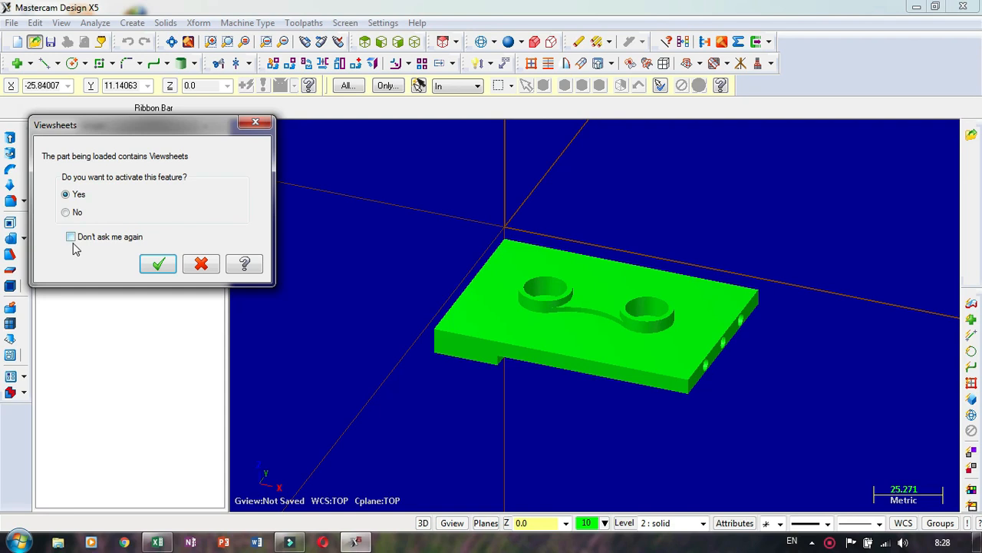
click(159, 265)
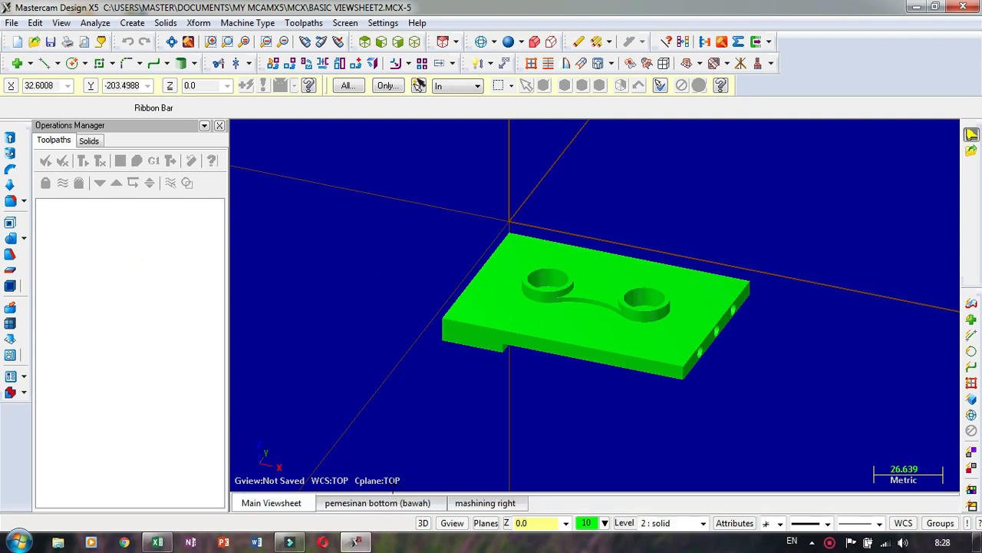
click(376, 25)
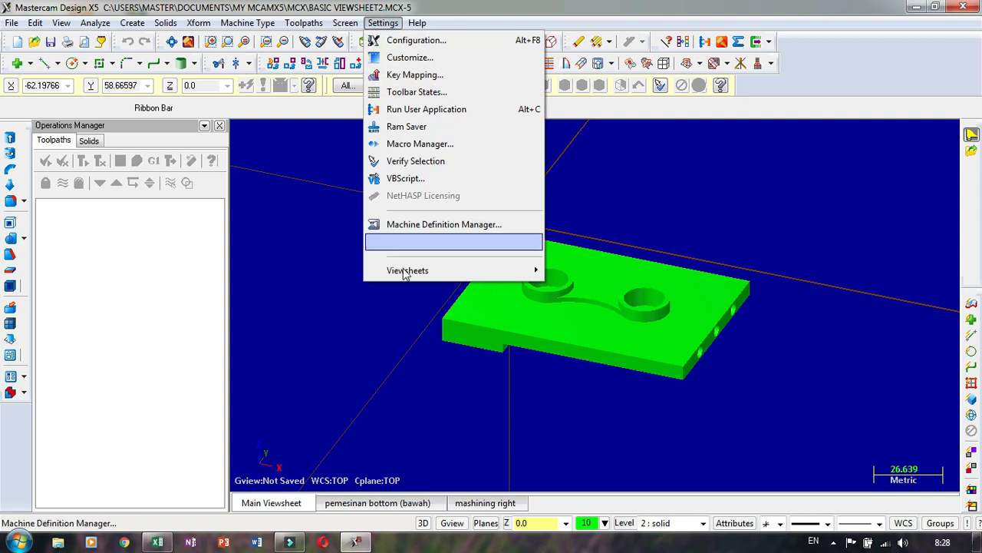
mouse_move(460, 271)
click(508, 21)
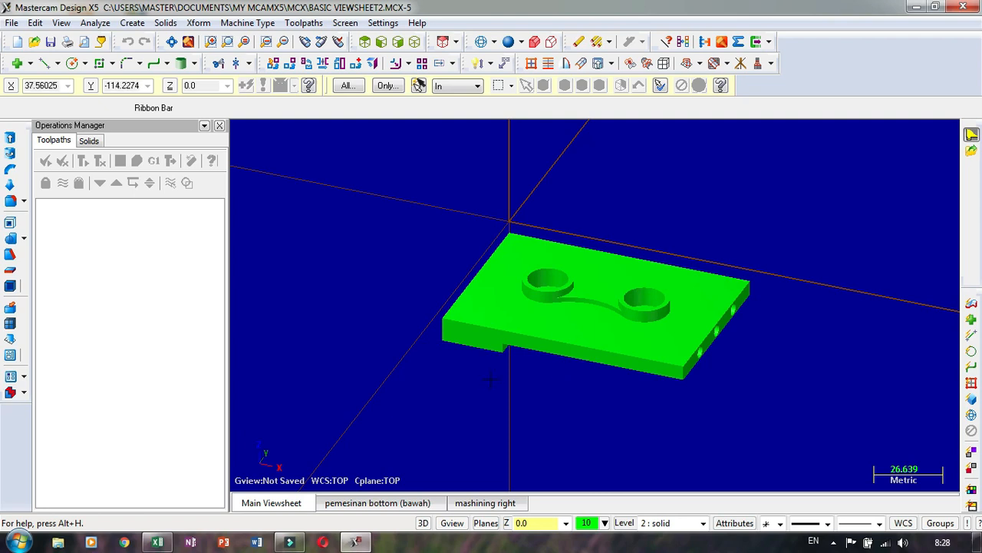
click(560, 323)
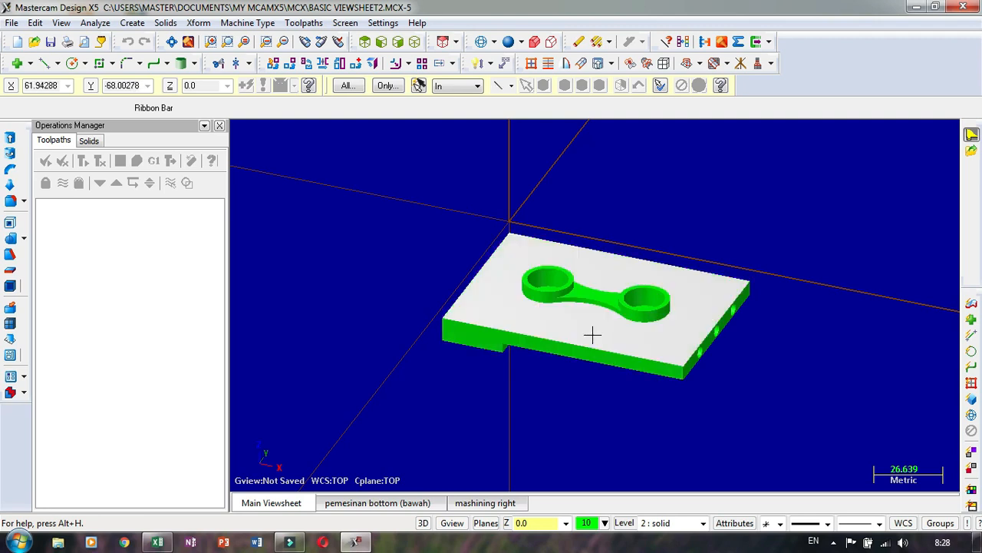
Compare the part's orientation in the pemesinan bottom (bawah), mashining right and Main Viewsheet viewsheets
click(358, 501)
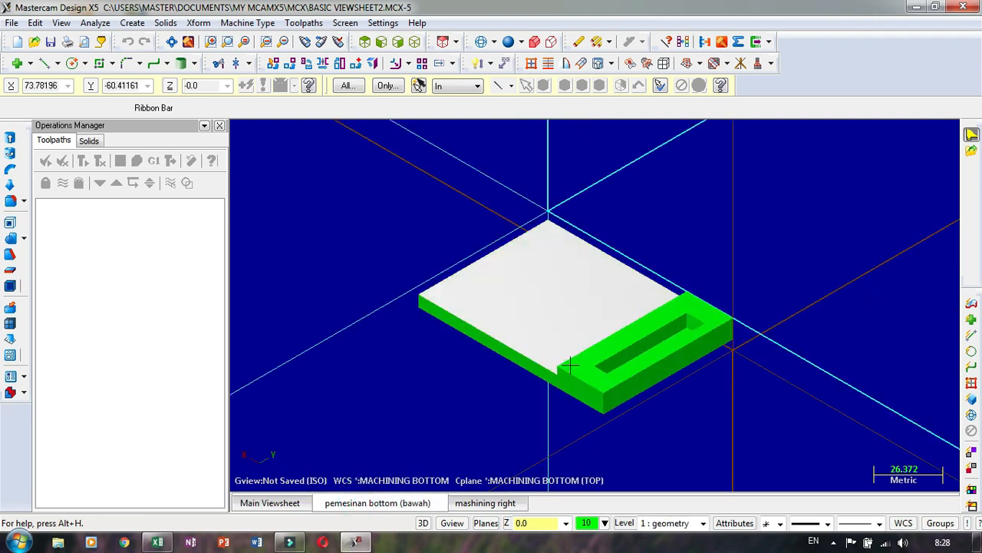
click(481, 505)
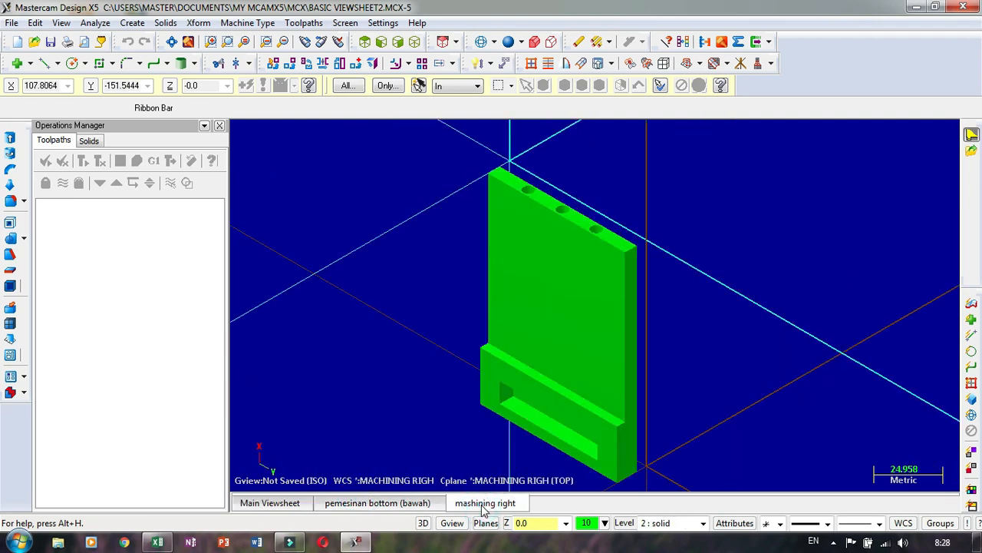
click(273, 504)
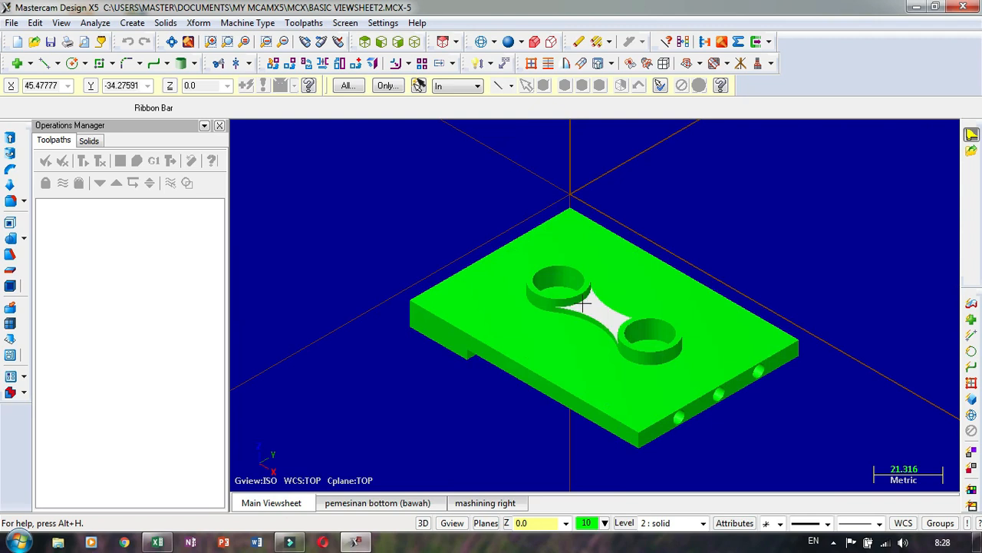
middle_drag(618, 337, 675, 372)
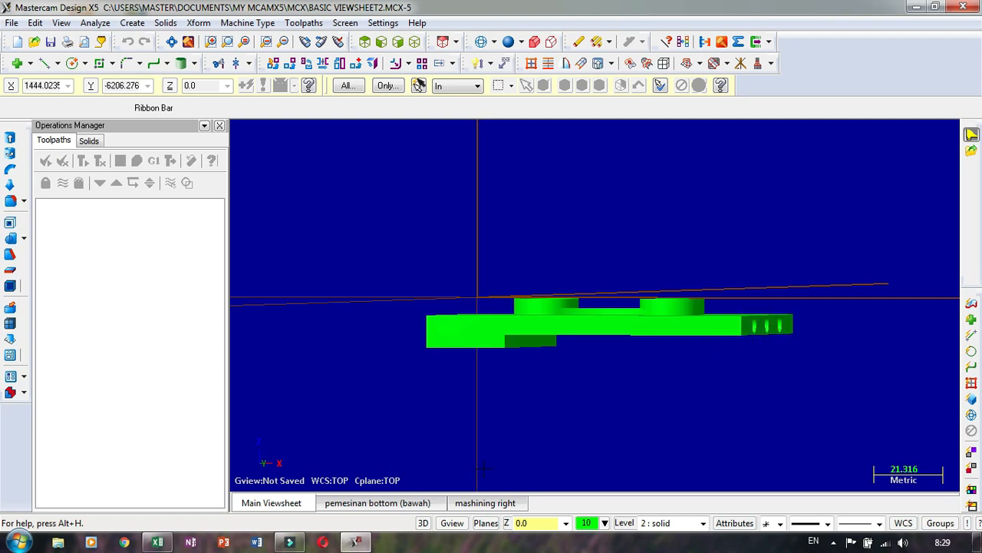
Examine the part and its work origin in the mashining right and pemesinan bottom (bawah) viewsheets, and return to Main Viewsheet
click(483, 504)
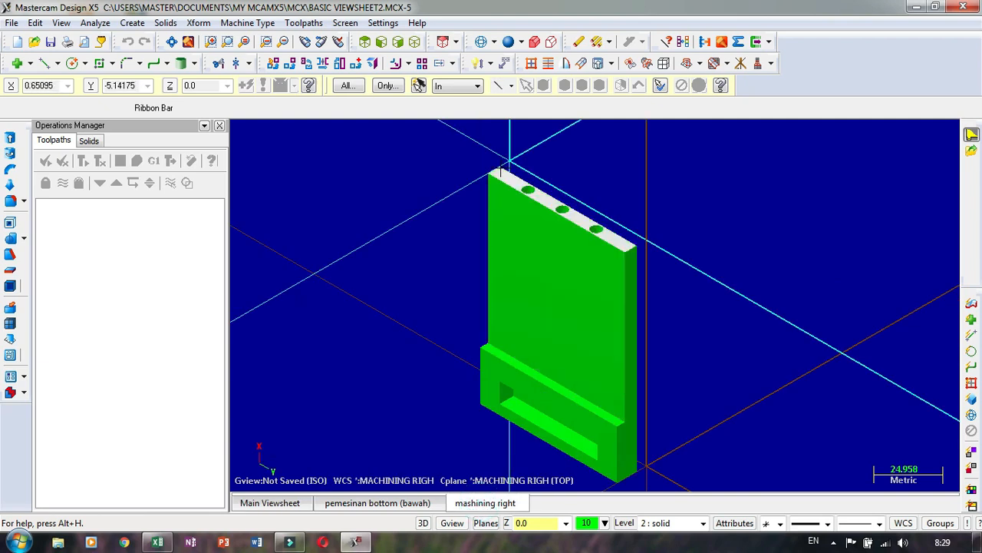
middle_drag(459, 196, 523, 252)
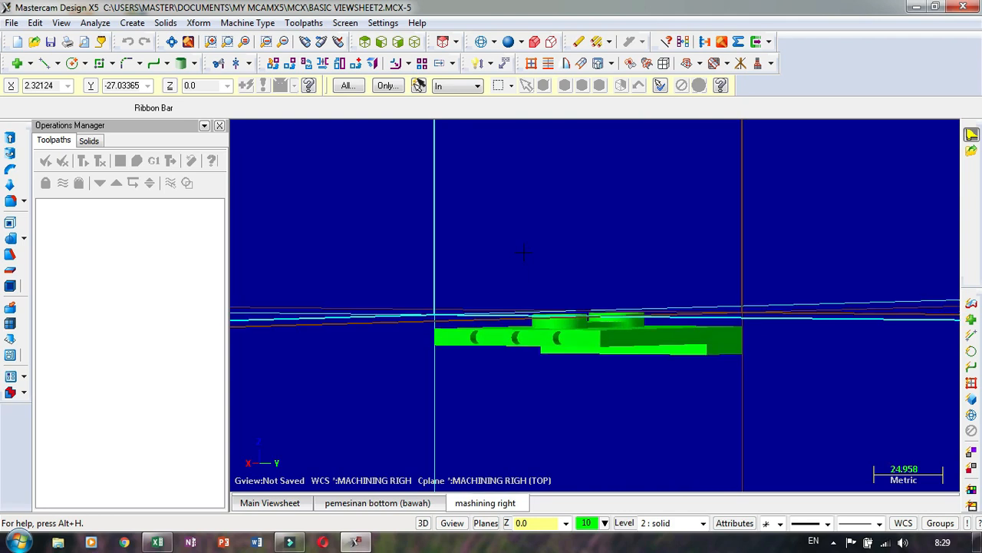
middle_drag(466, 285, 343, 264)
middle_drag(558, 266, 497, 374)
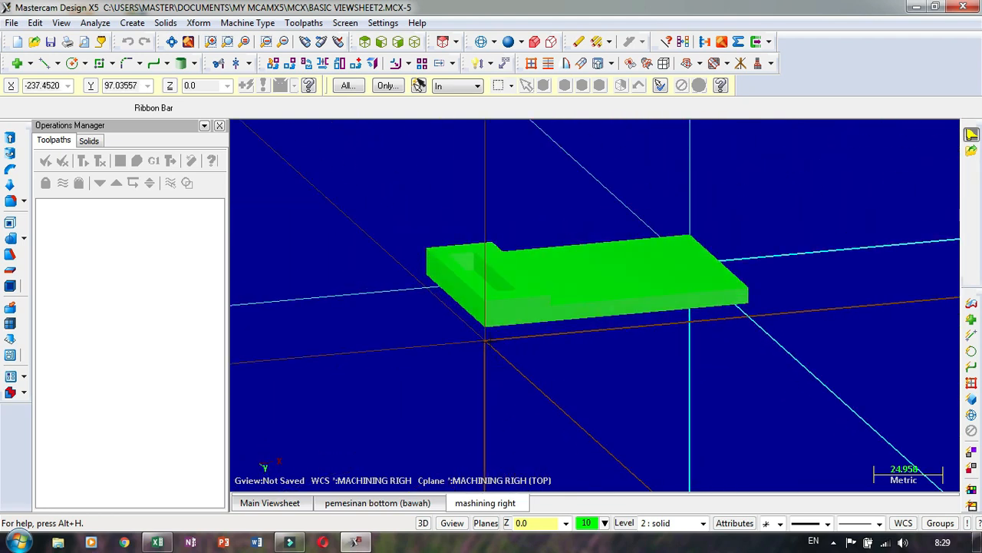
middle_drag(580, 334, 507, 376)
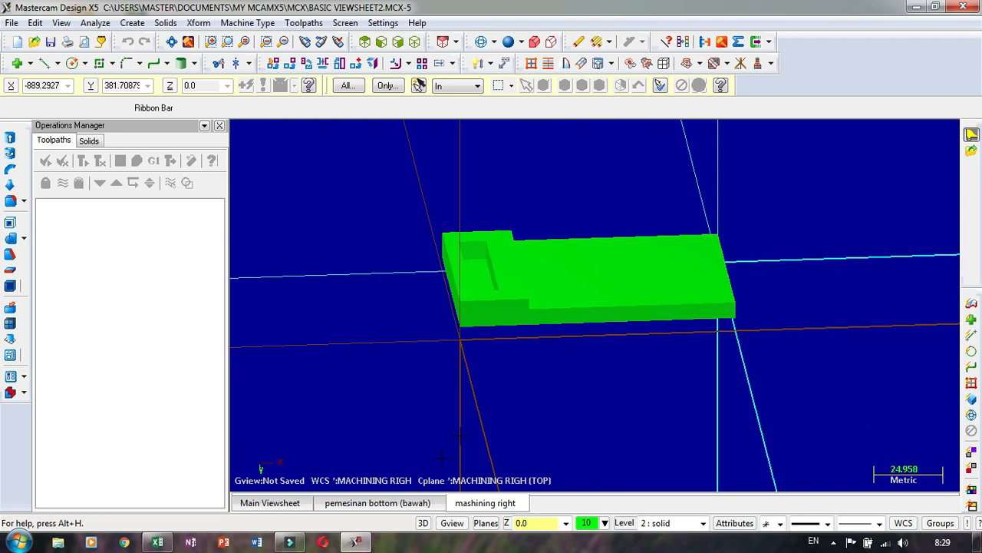
click(387, 503)
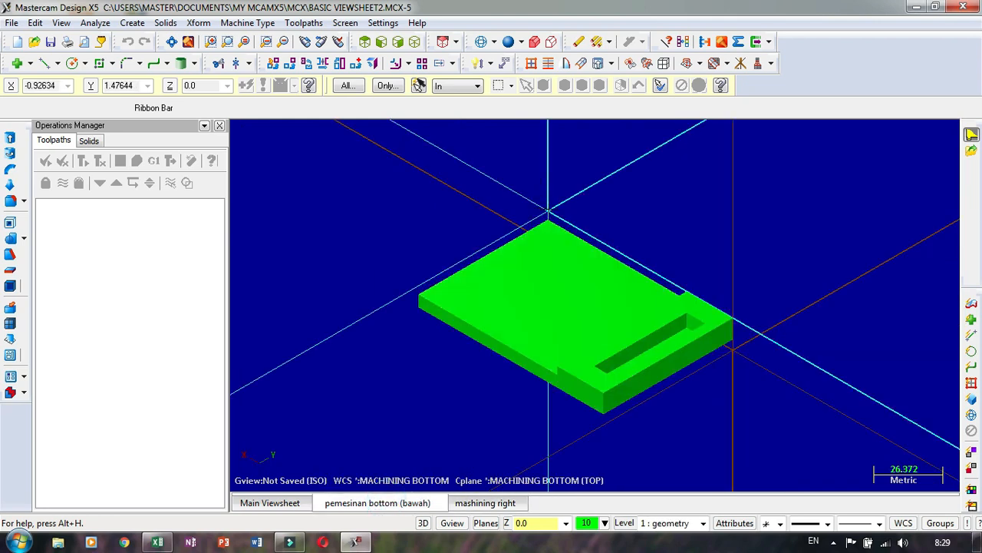
middle_drag(602, 234, 497, 191)
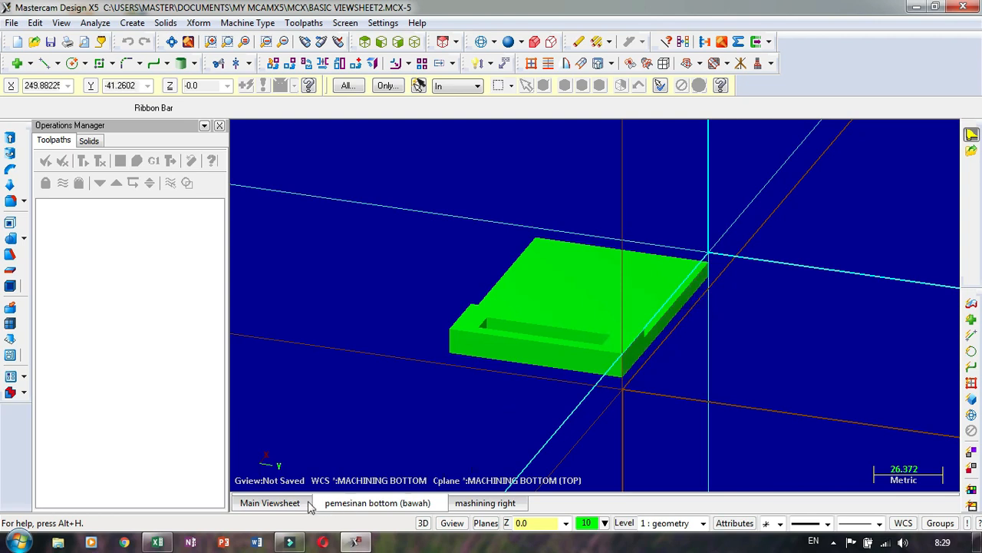
click(270, 503)
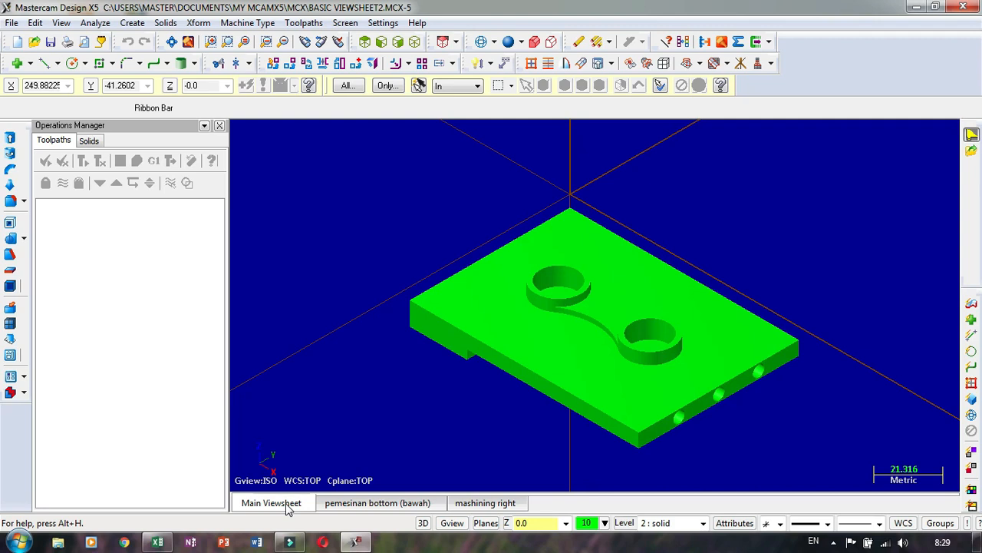
Inspect the top and underside of the part in the mashining right viewsheet and return to Main Viewsheet
click(485, 503)
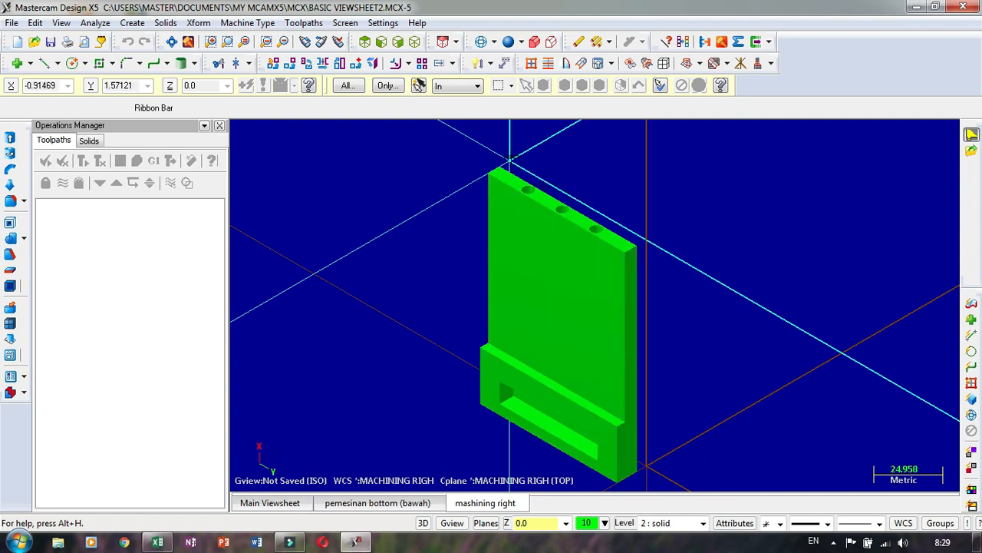
middle_drag(507, 274, 476, 347)
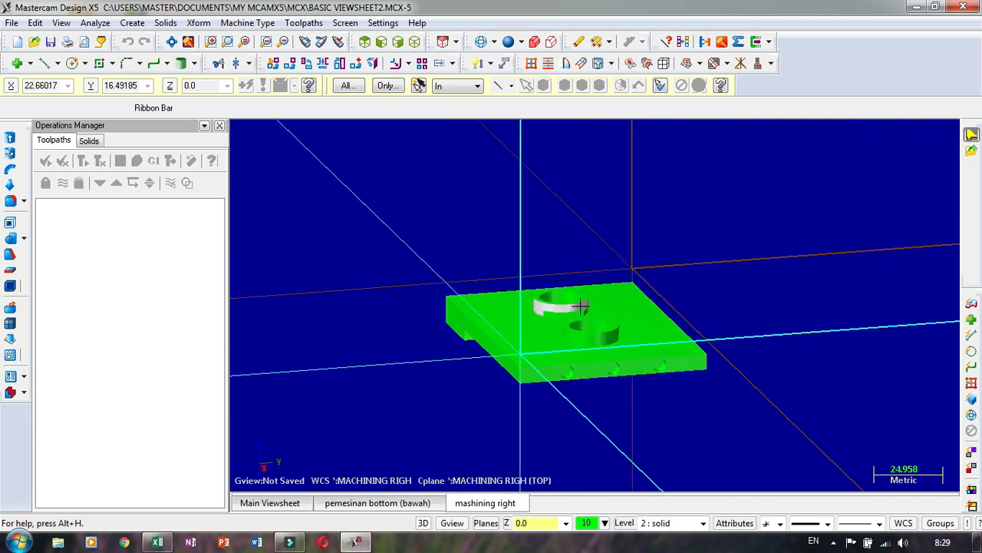
middle_drag(503, 368, 512, 301)
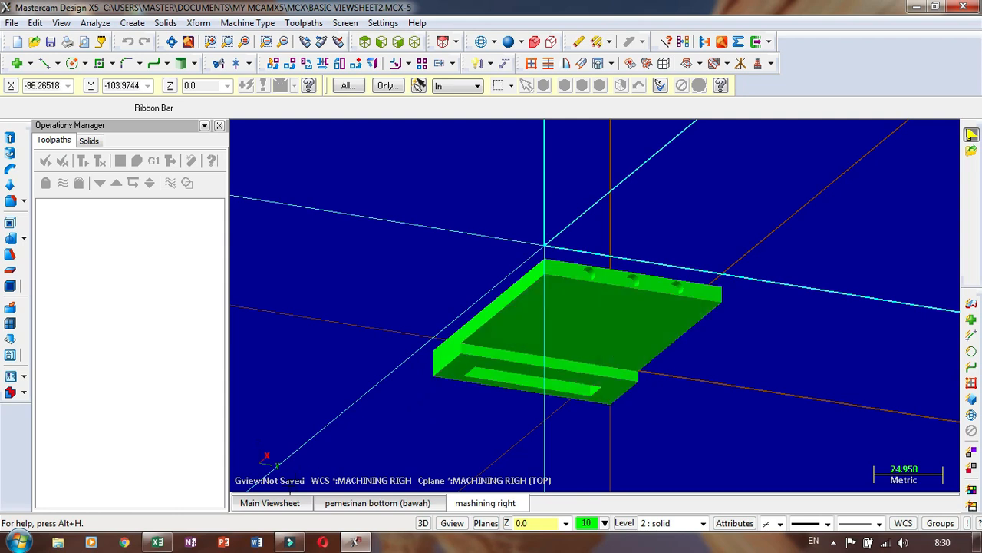
click(269, 503)
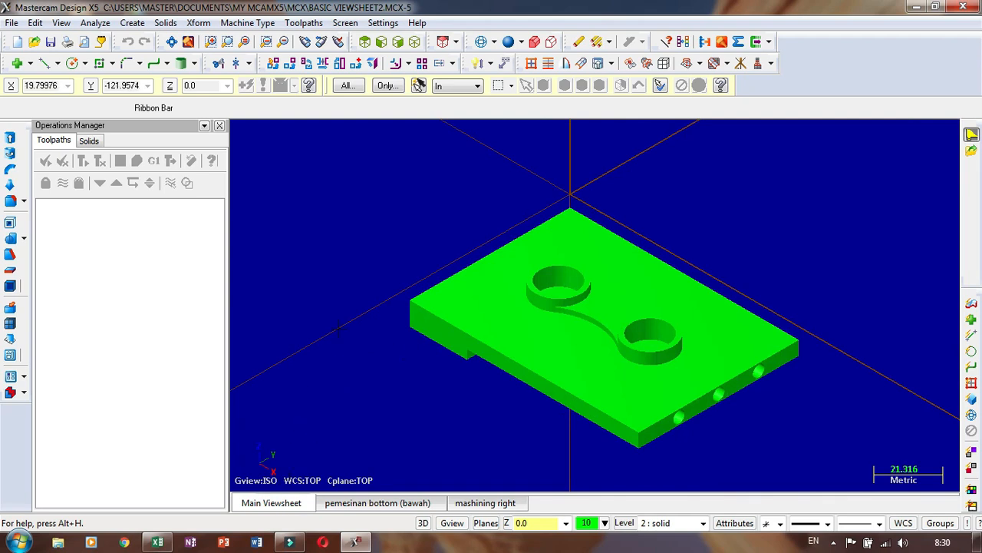
click(247, 22)
mouse_move(261, 39)
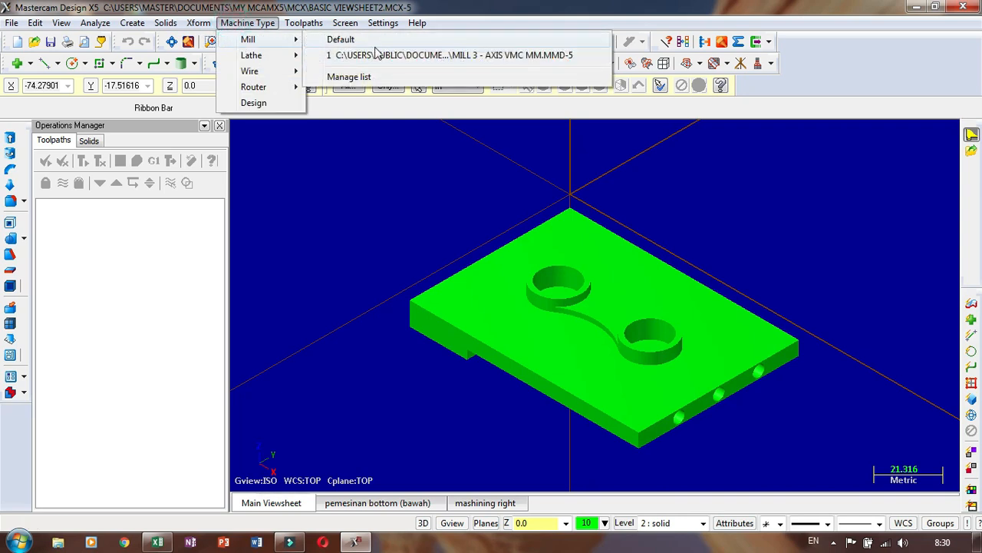
click(366, 77)
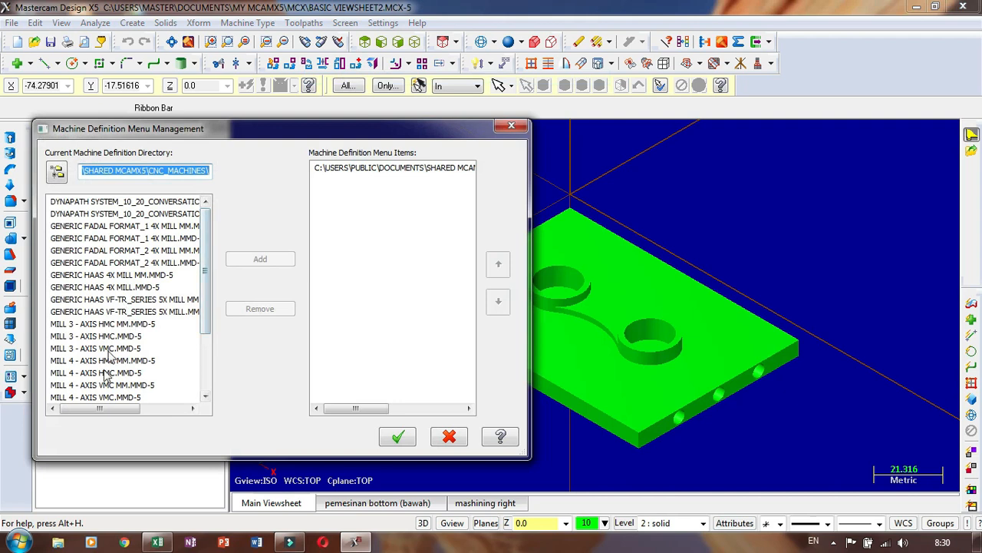
drag(205, 283, 190, 336)
scroll(191, 343, up, 5)
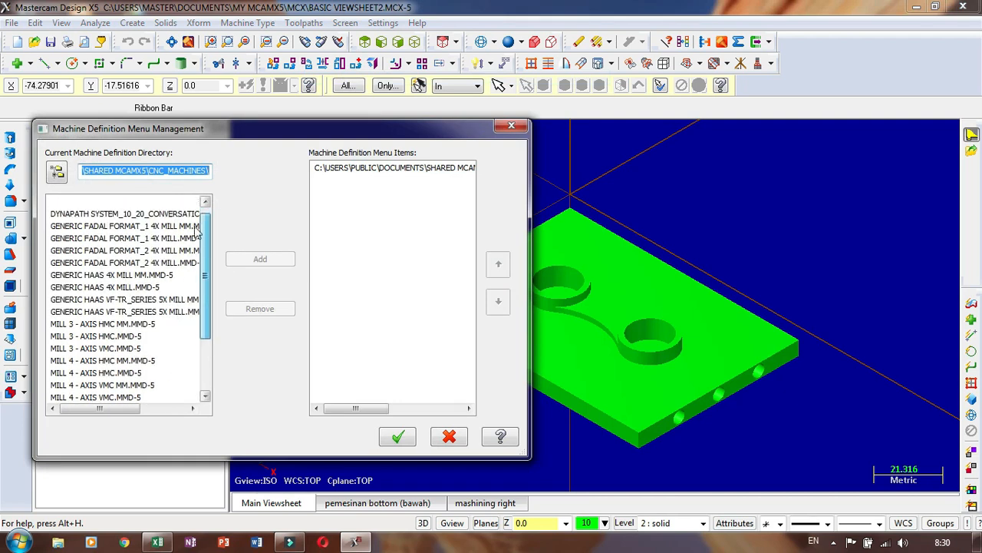
click(449, 436)
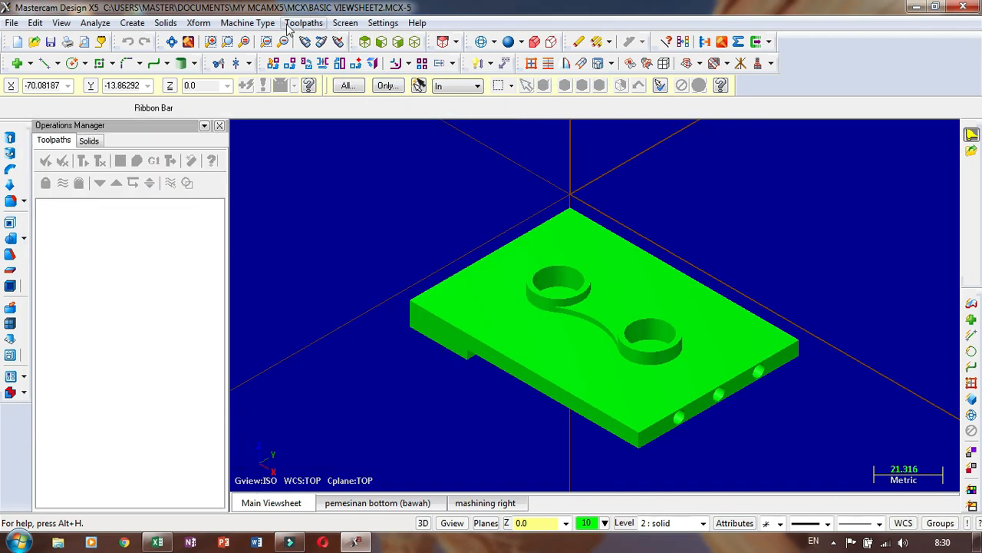
Activate the Mill Default MM machine and define a rectangular wireframe stock of 100 × 70 × 15 mm from all solids
click(247, 22)
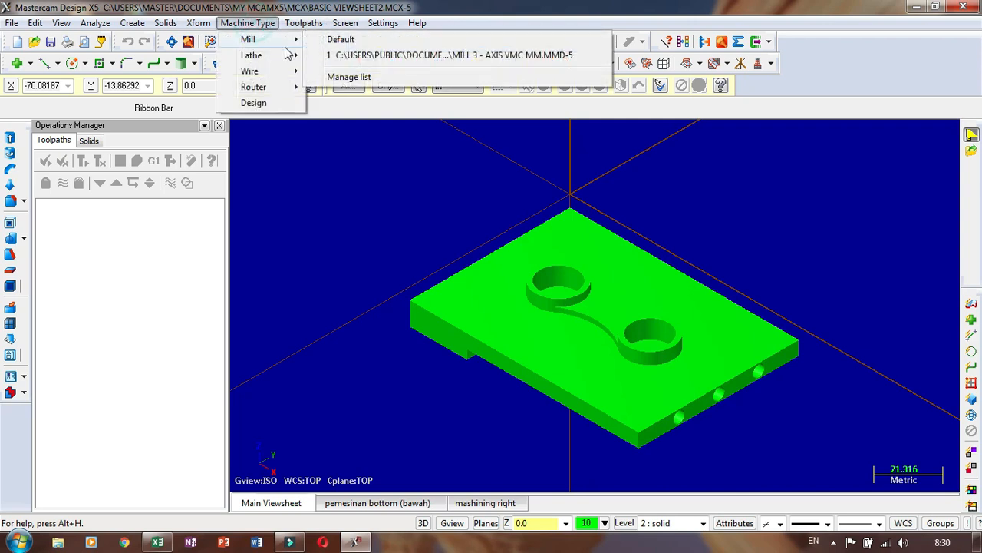
click(365, 55)
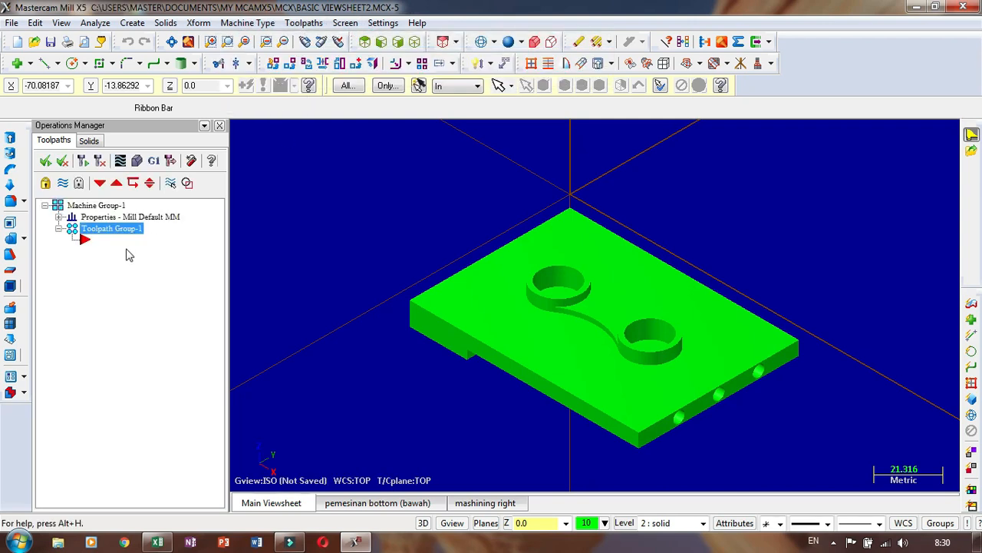
double_click(111, 217)
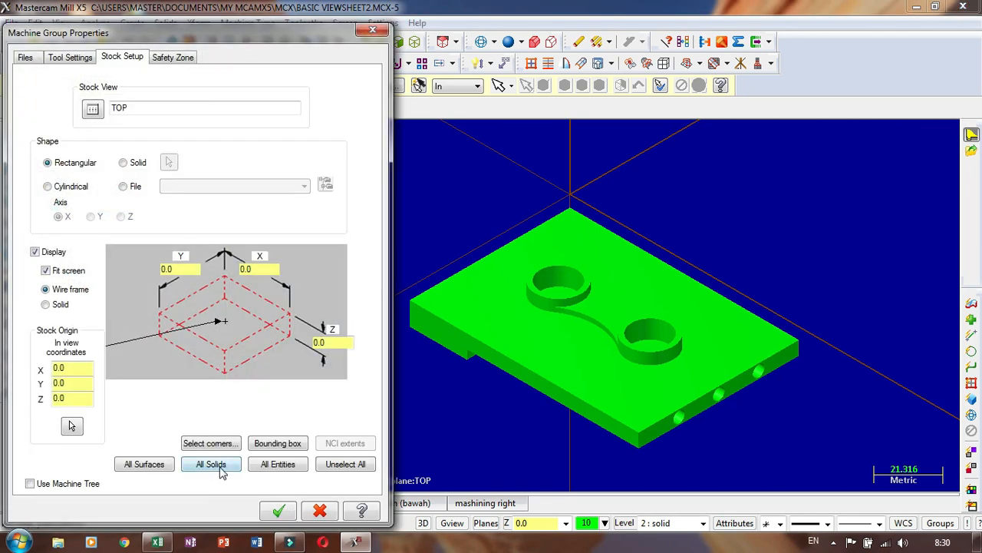
click(219, 469)
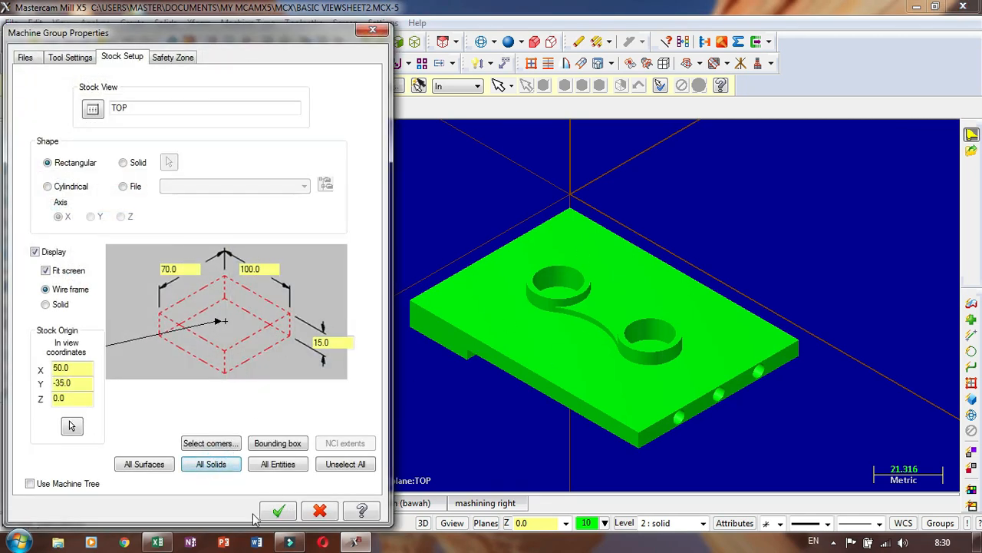
click(279, 510)
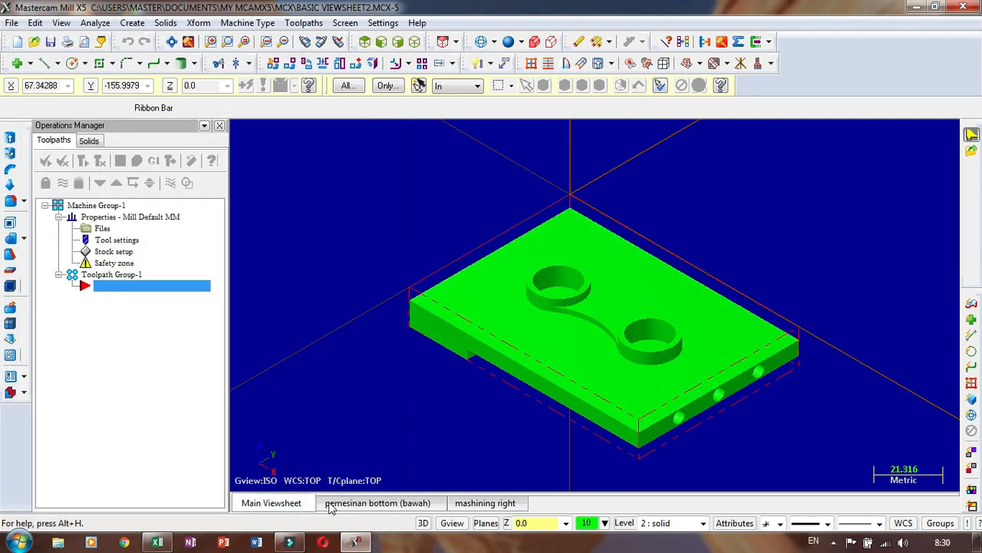
Make level 1 (geometry) visible together with the solid level
click(624, 523)
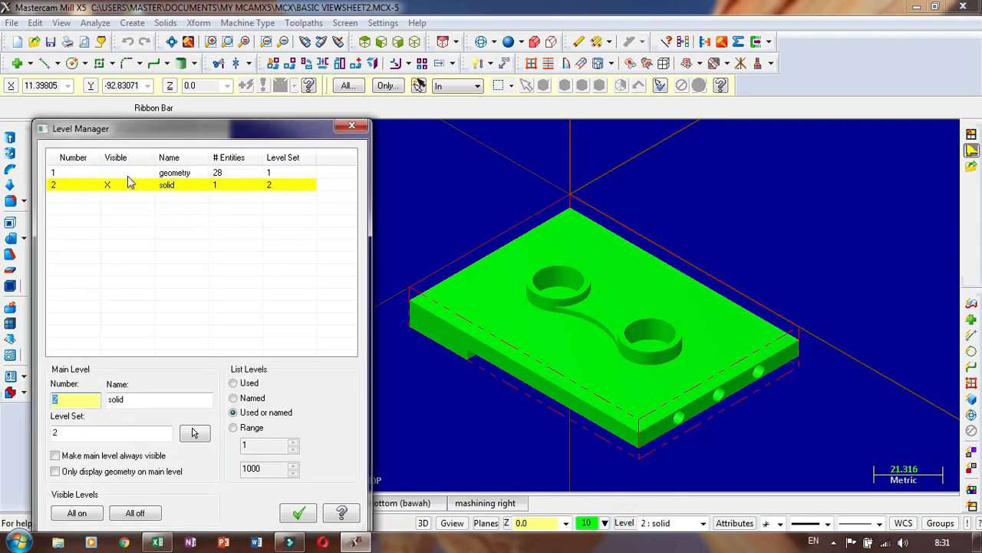
click(123, 176)
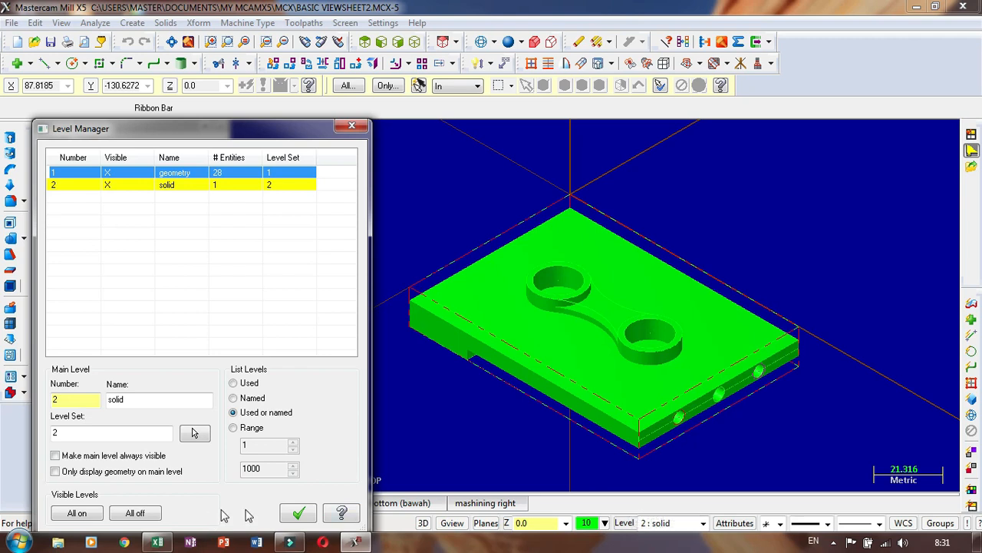
click(299, 512)
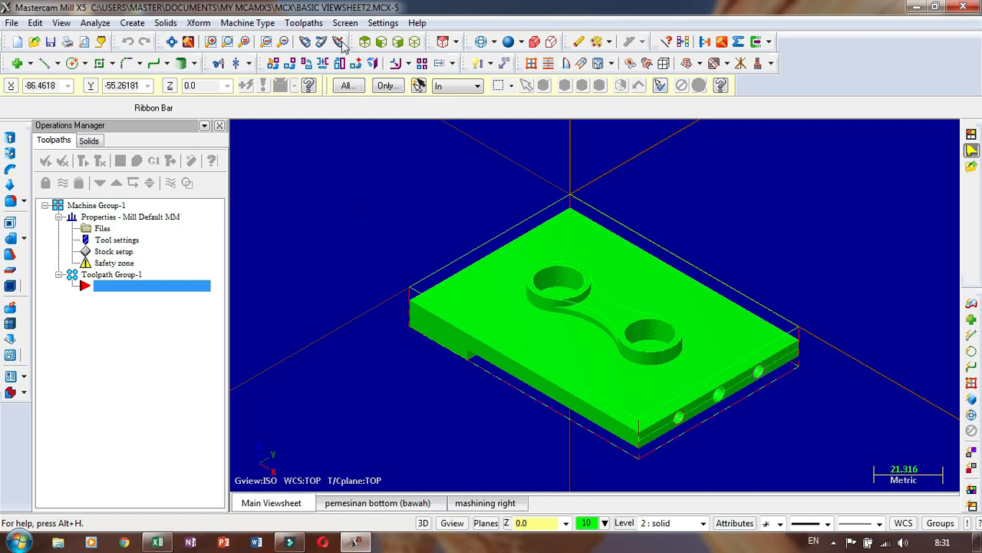
Start a surface high speed toolpath with the NC name BASIC VIEWSHEET2, activate advanced 3D toolpath refinement and select the whole solid as drive surfaces
click(311, 21)
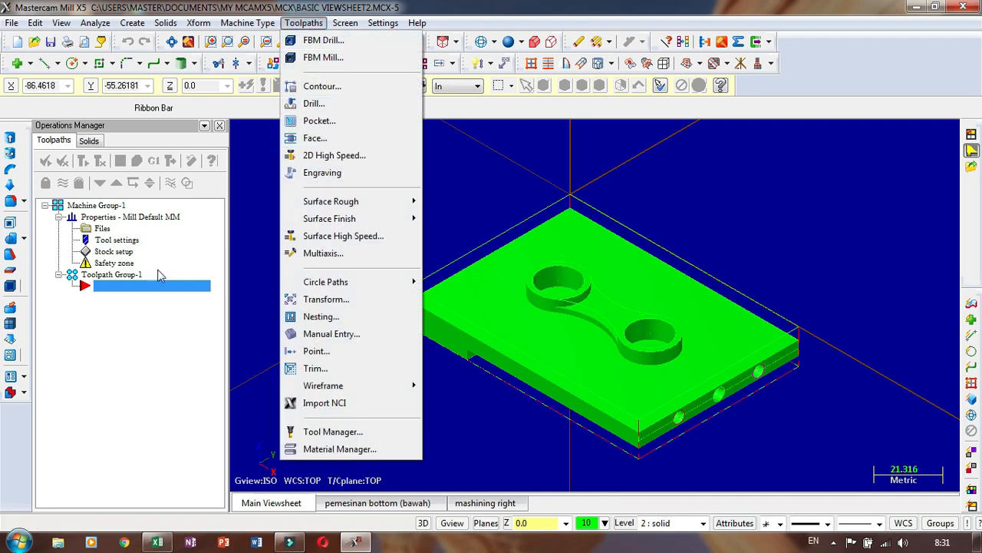
right_click(128, 296)
mouse_move(203, 142)
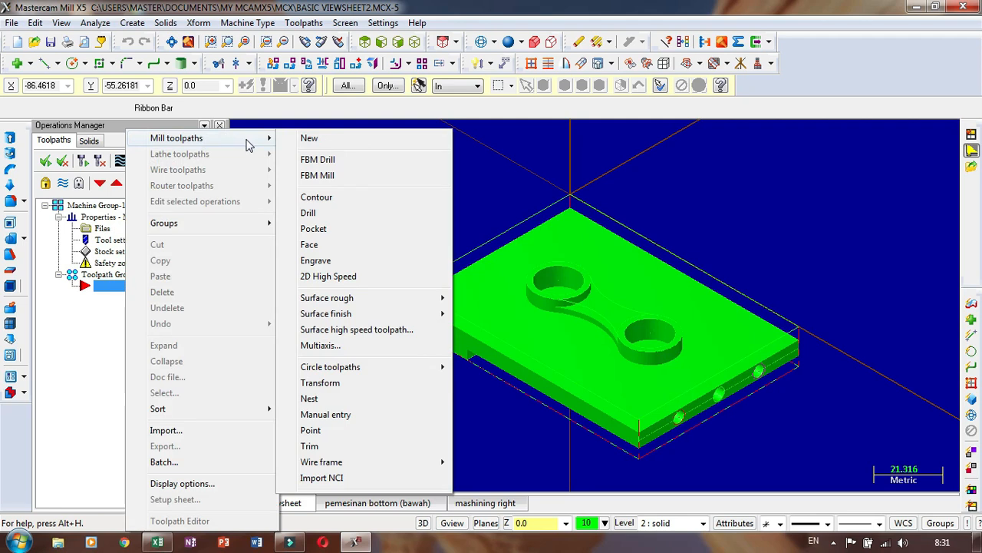
click(384, 336)
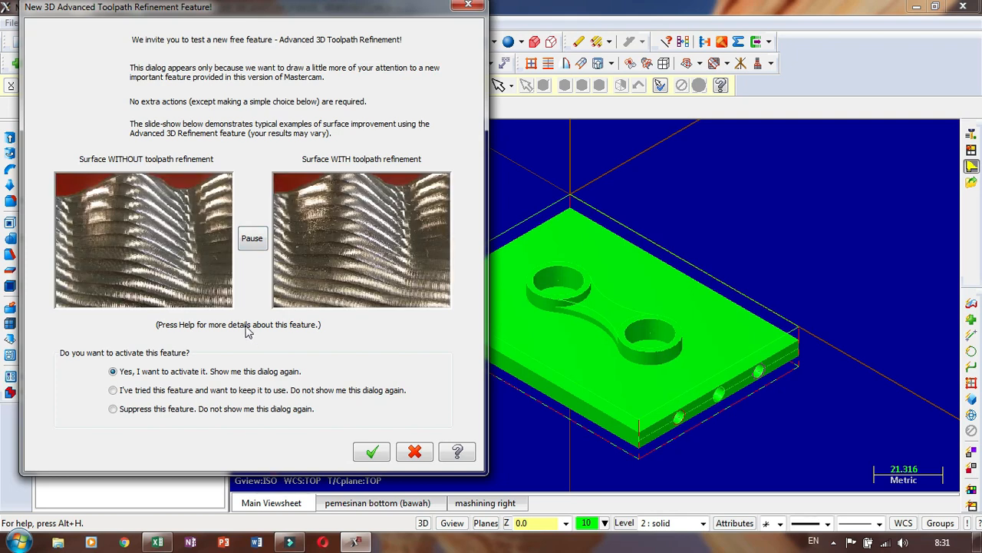
click(371, 452)
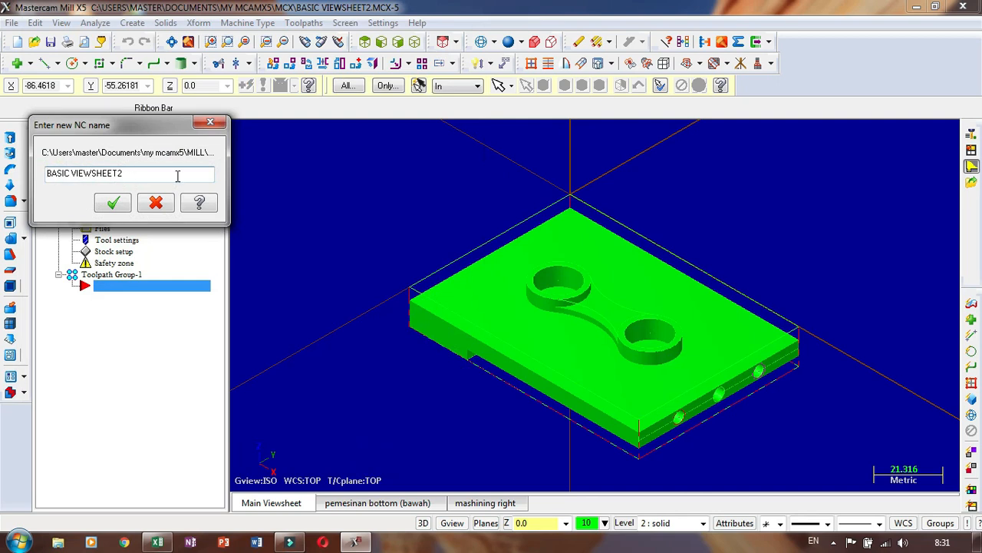
click(115, 204)
click(509, 290)
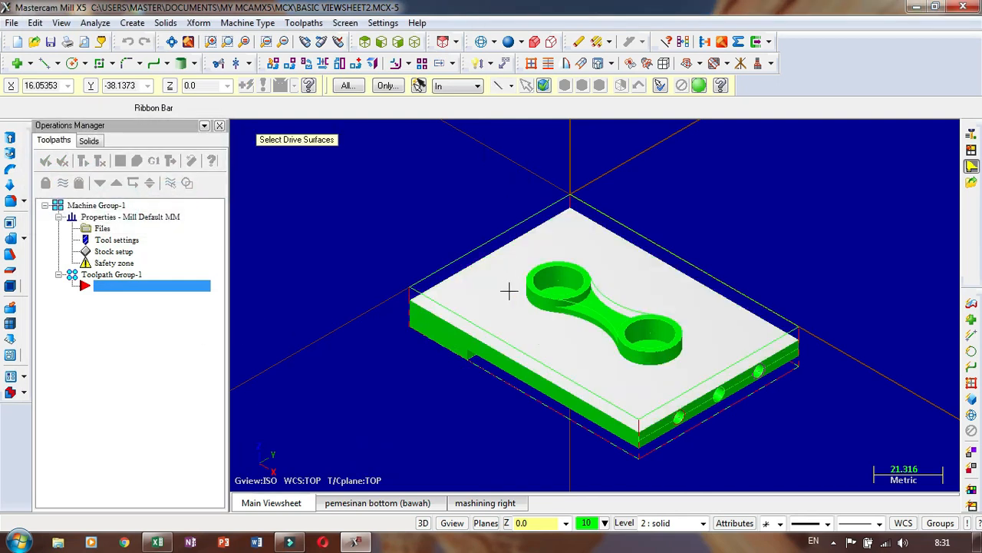
click(509, 292)
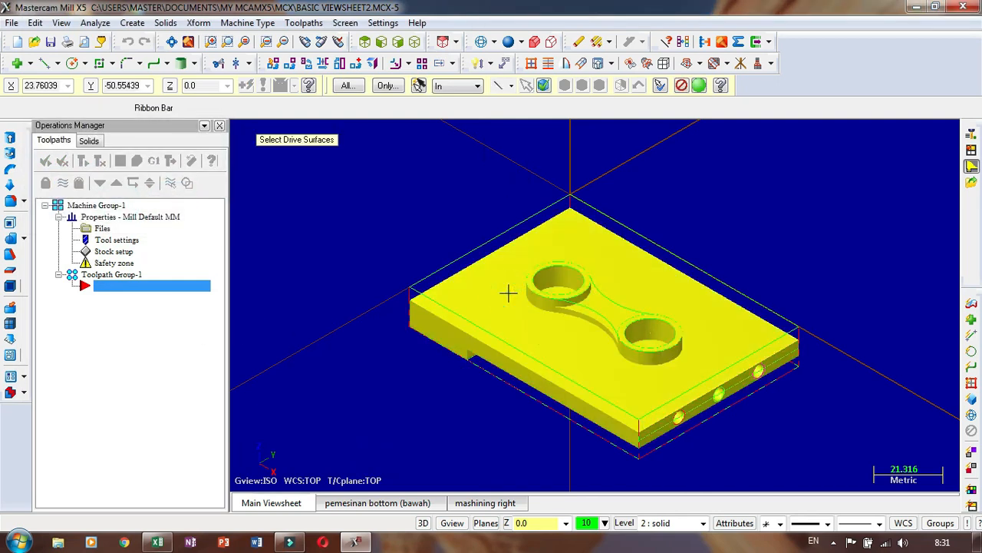
key(Return)
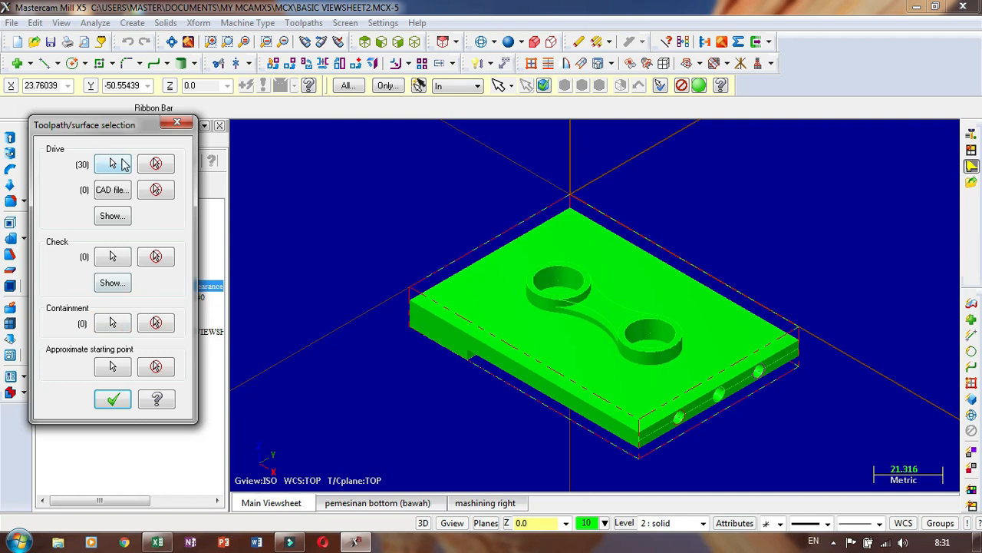
Chain the rectangle around the part's top as the containment boundary and set the approximate starting point at the origin corner
click(112, 324)
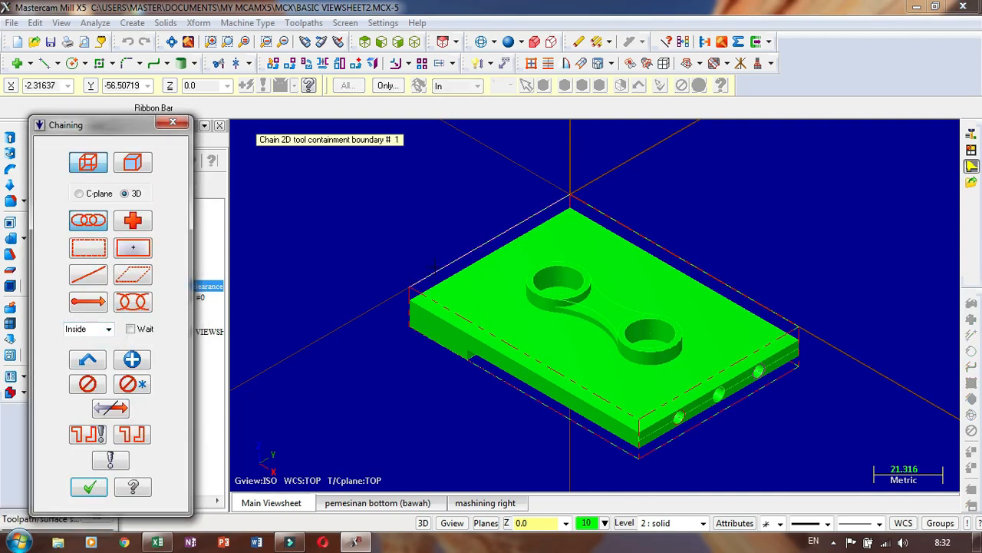
click(432, 268)
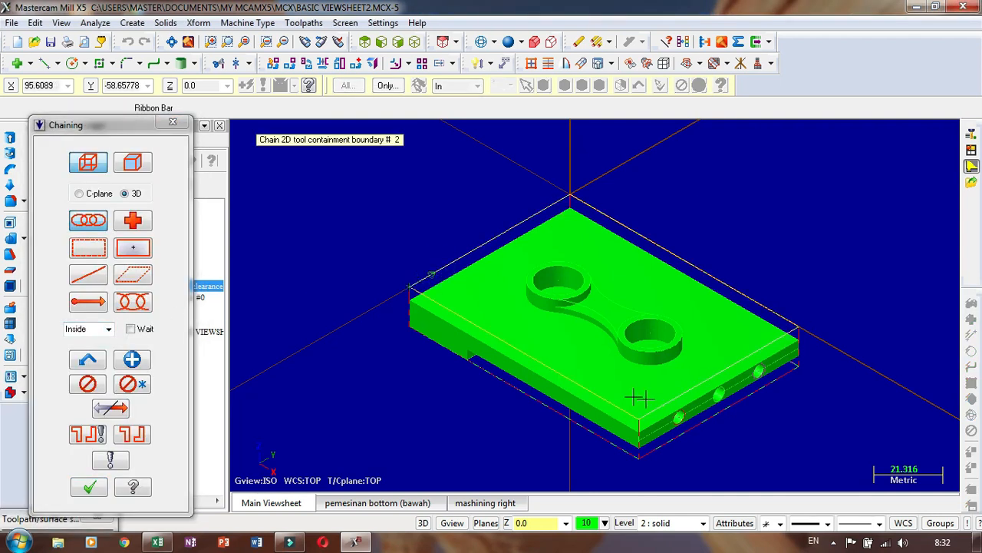
click(88, 487)
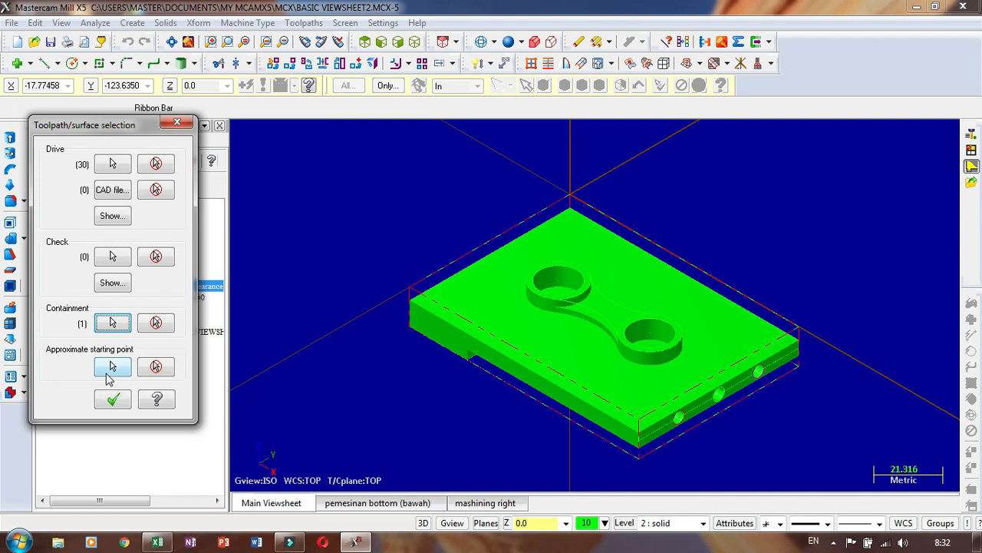
click(109, 370)
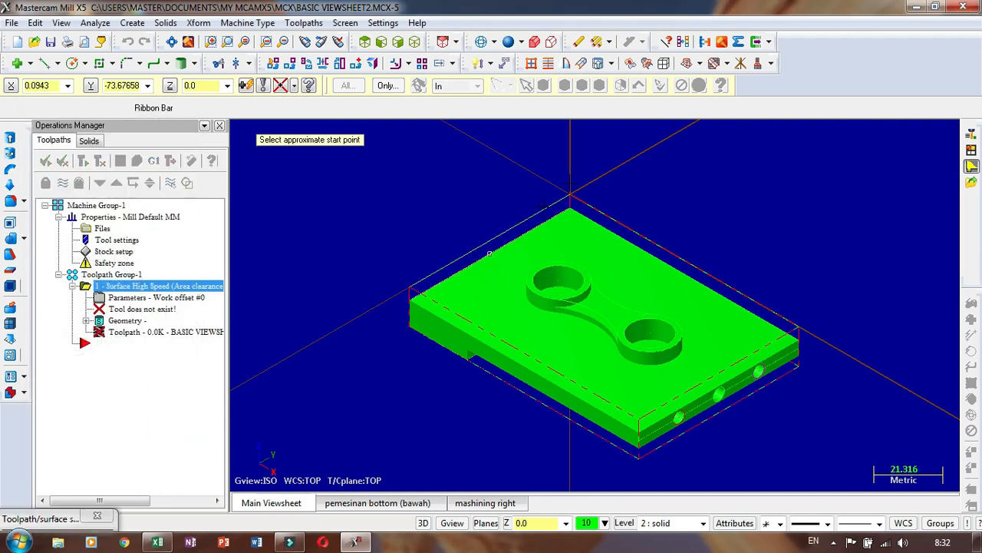
click(570, 193)
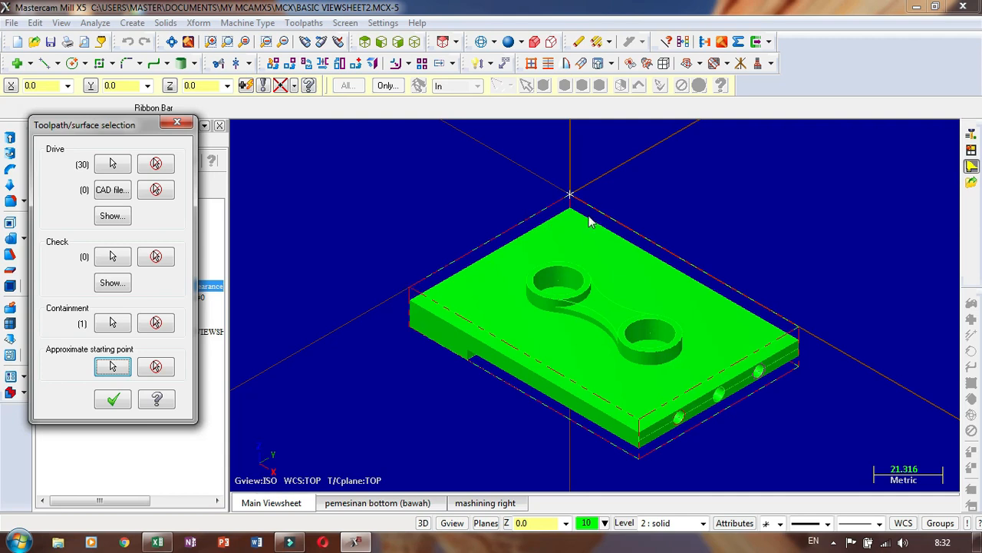
click(112, 399)
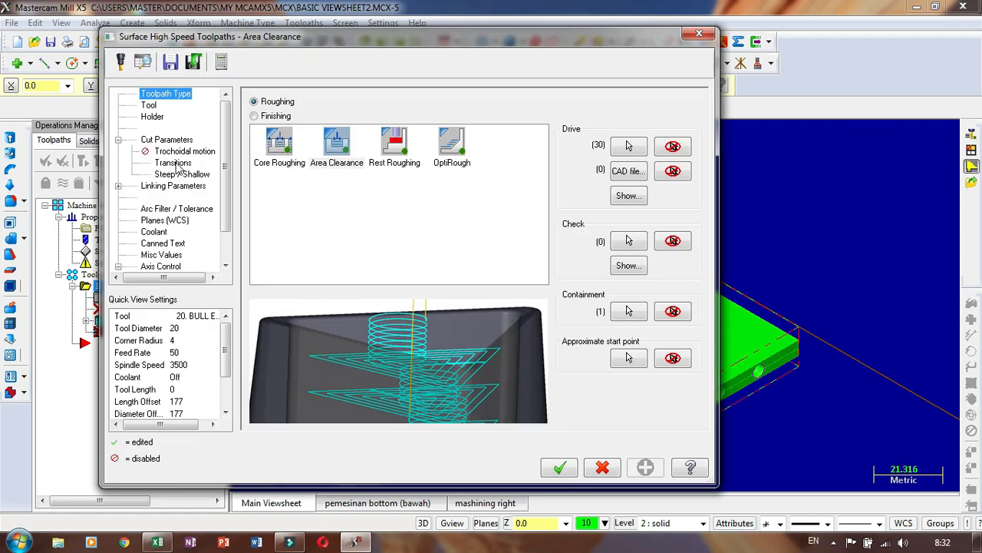
Load the 6 mm flat endmill, tool 215, from the MILL_MM tool library for the area clearance toolpath
click(149, 105)
right_click(371, 174)
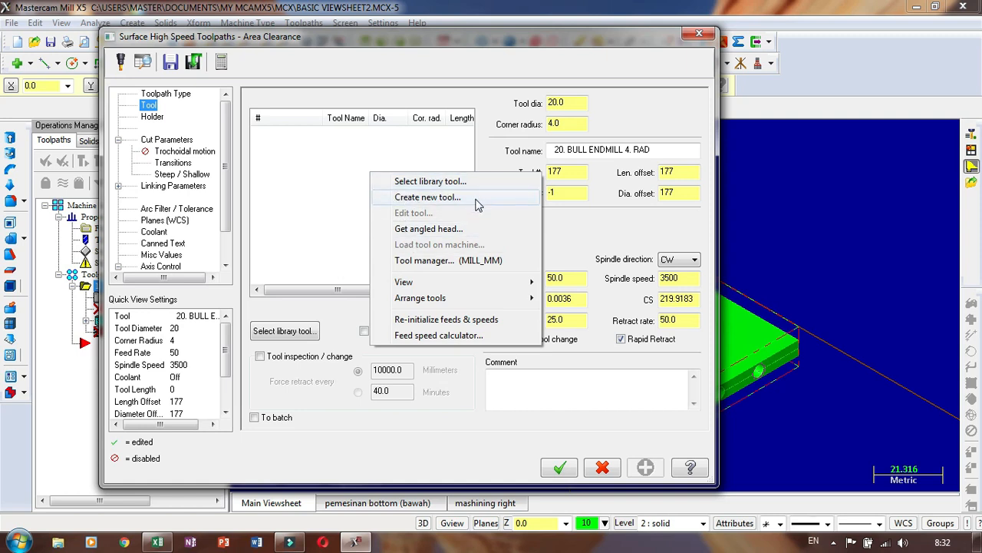
click(434, 181)
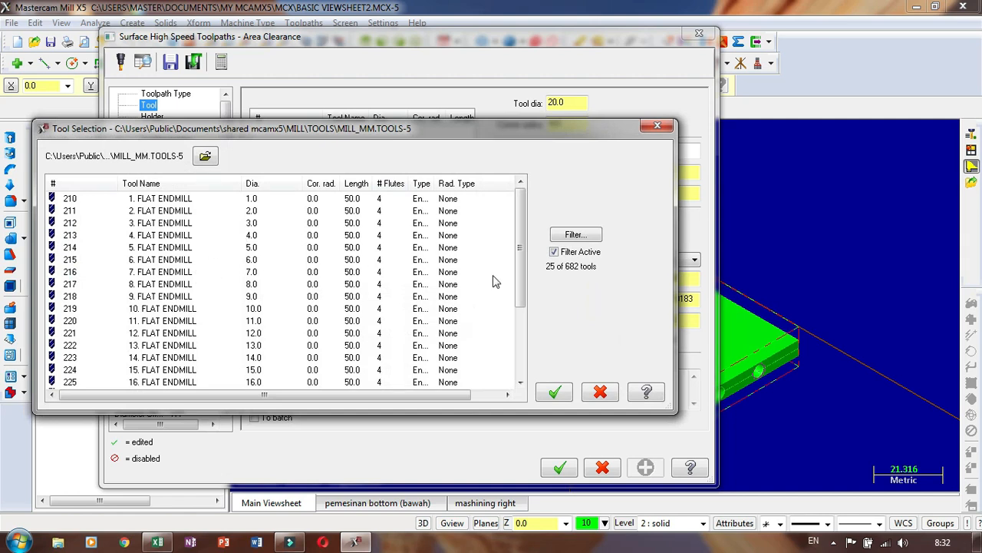
click(593, 235)
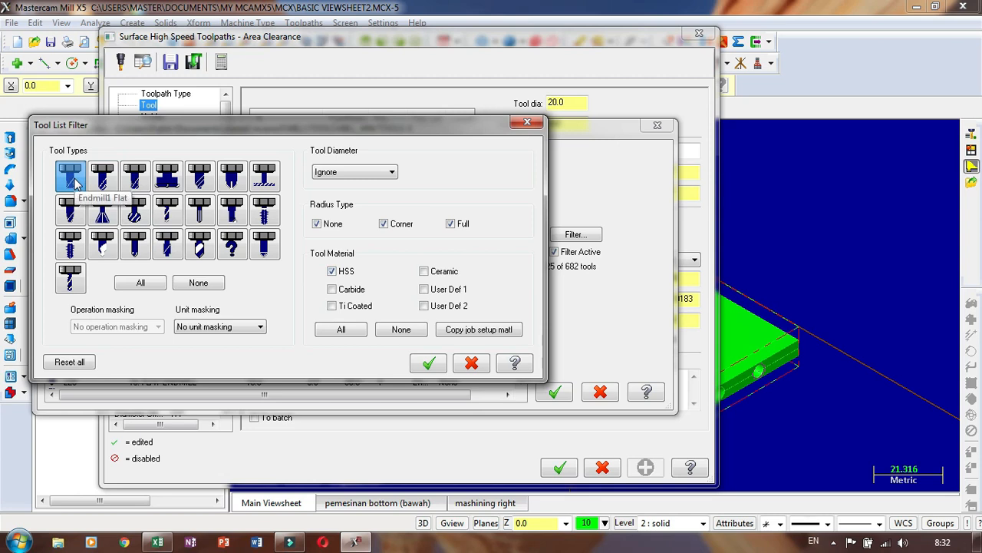
click(430, 366)
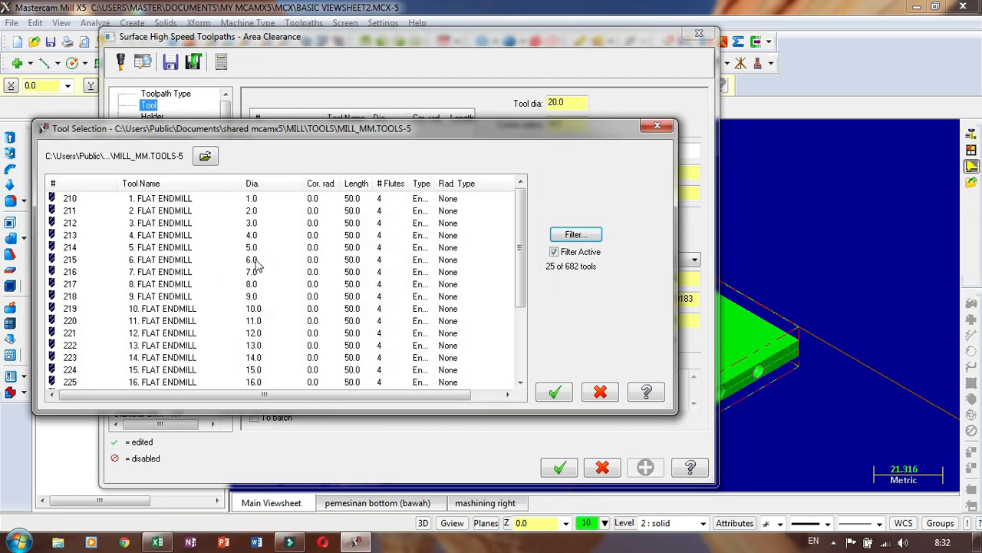
click(250, 261)
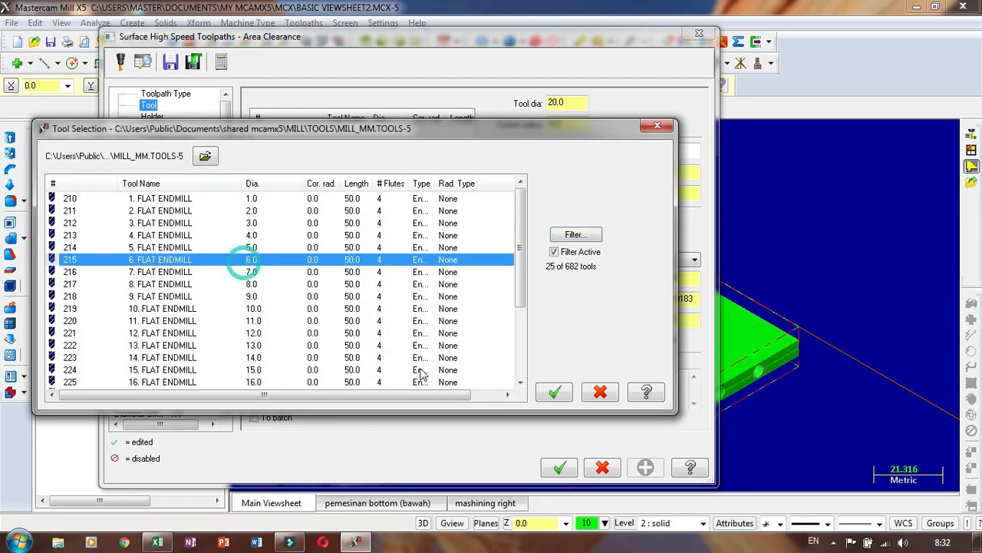
click(554, 393)
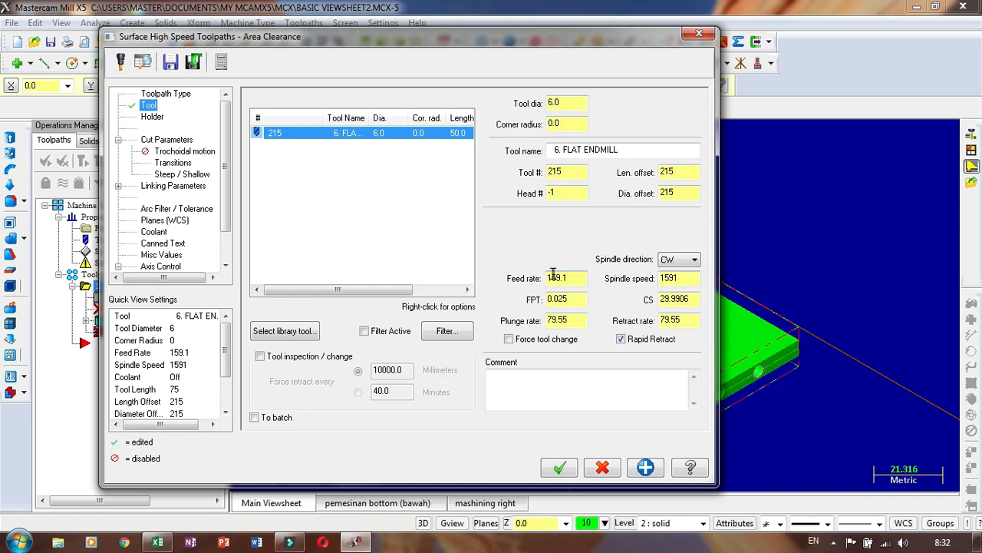
Edit the 6 mm flat endmill's definition to a feed rate of 1500 and a spindle speed of 1000
right_click(332, 137)
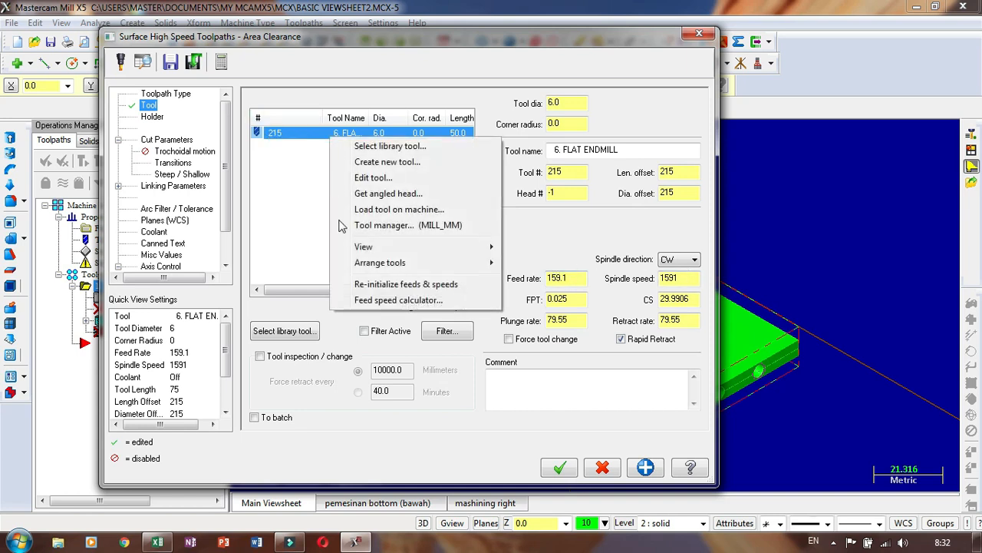
click(376, 177)
click(106, 161)
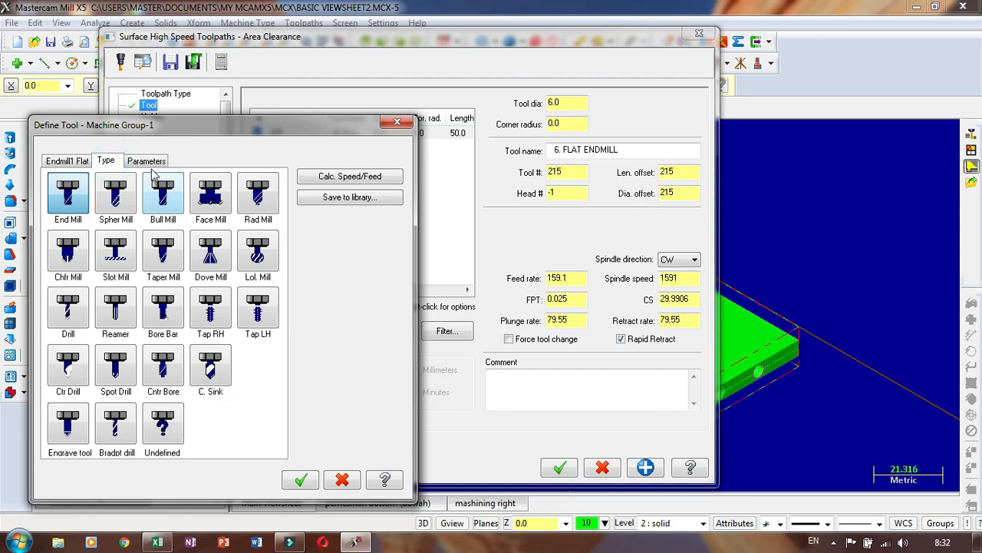
click(146, 161)
double_click(150, 277)
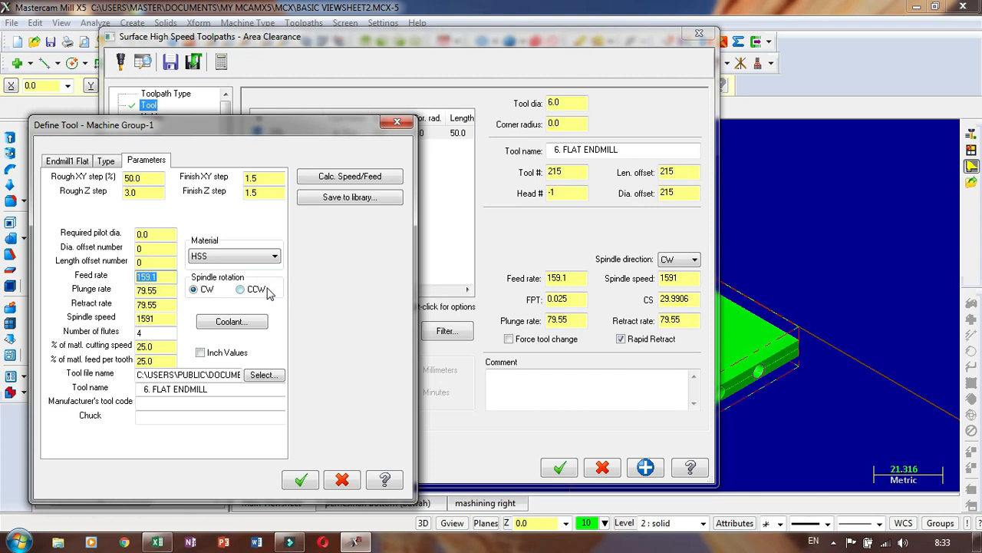
text(1500)
click(168, 318)
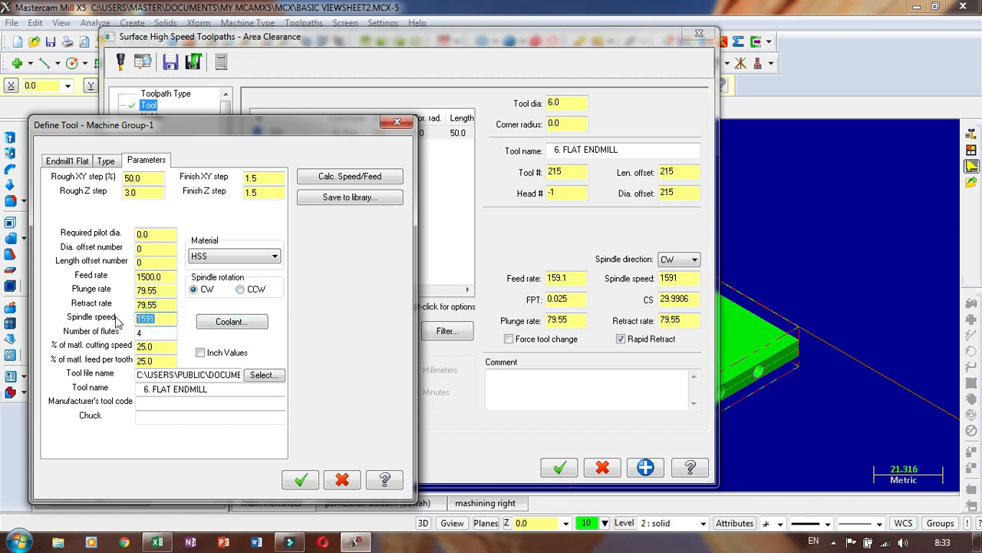
text(1000)
Set the endmill's plunge rate to 600 and retract rate to 3000, and accept the tool definition
double_click(156, 289)
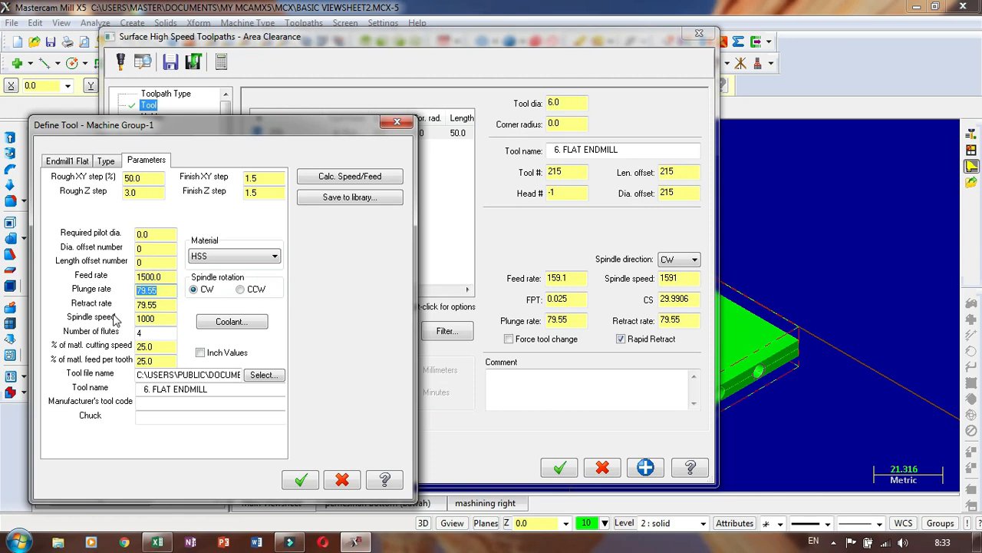
text(600)
click(169, 303)
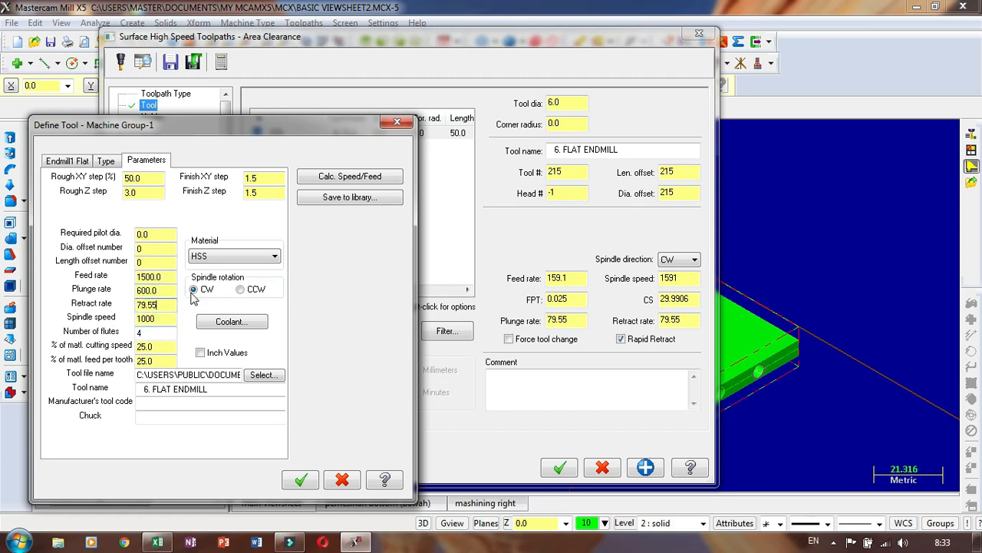
double_click(168, 305)
text(3000)
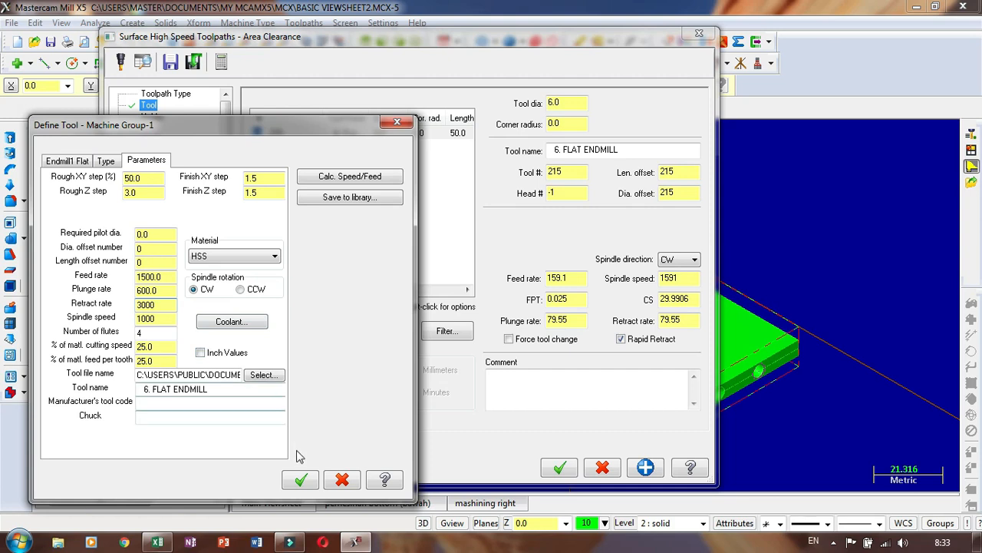
click(300, 481)
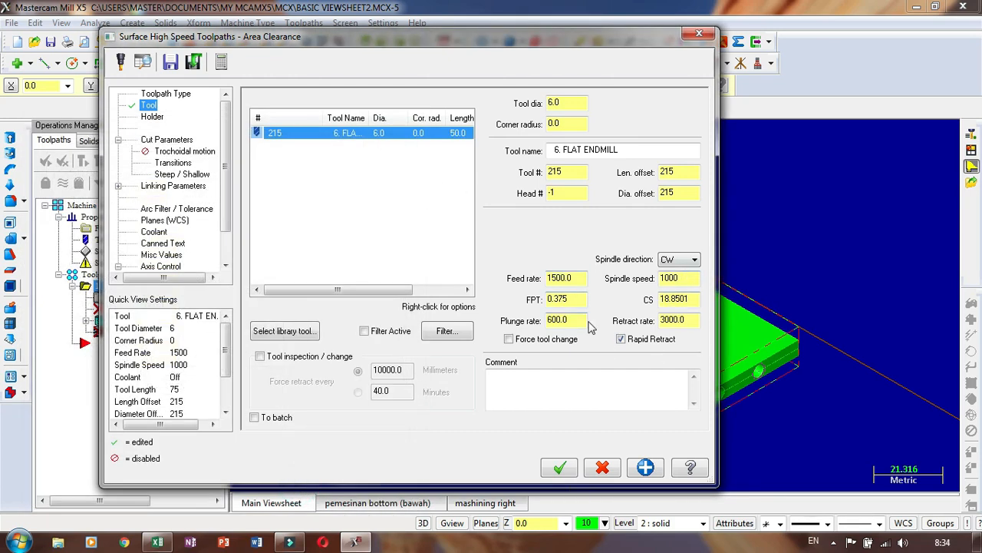
Add the comment MACHINING TOP SECTION to the area clearance operation and generate its toolpath
click(581, 392)
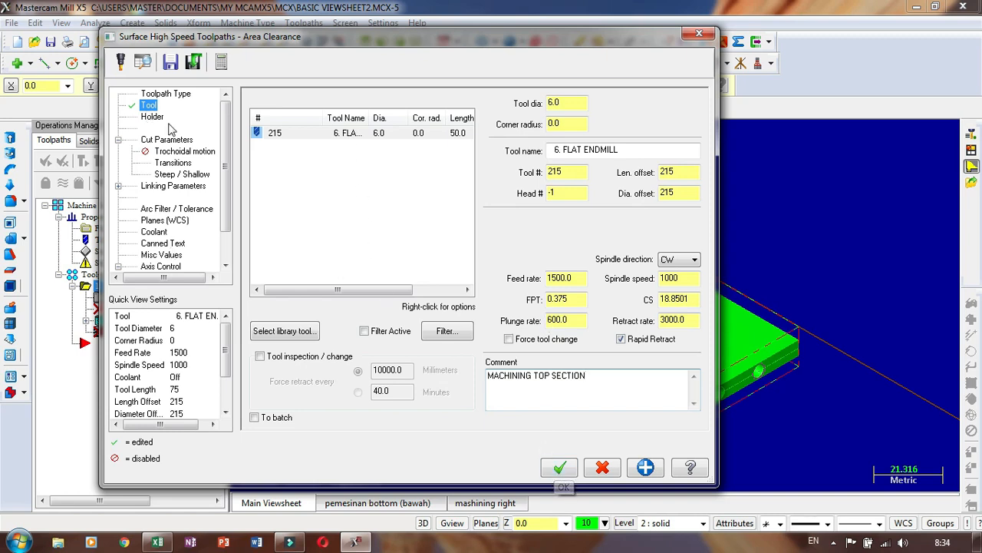
click(561, 468)
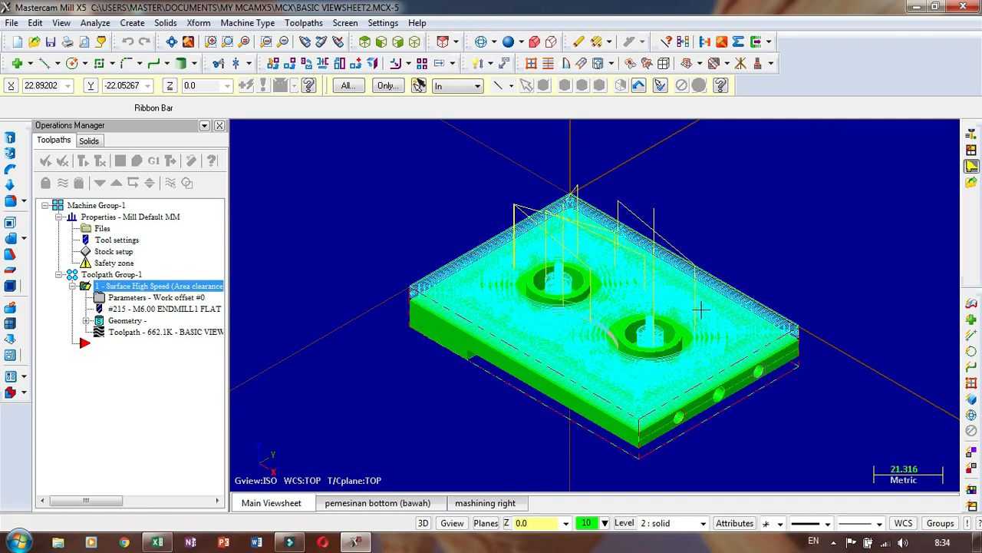
middle_drag(712, 275, 714, 230)
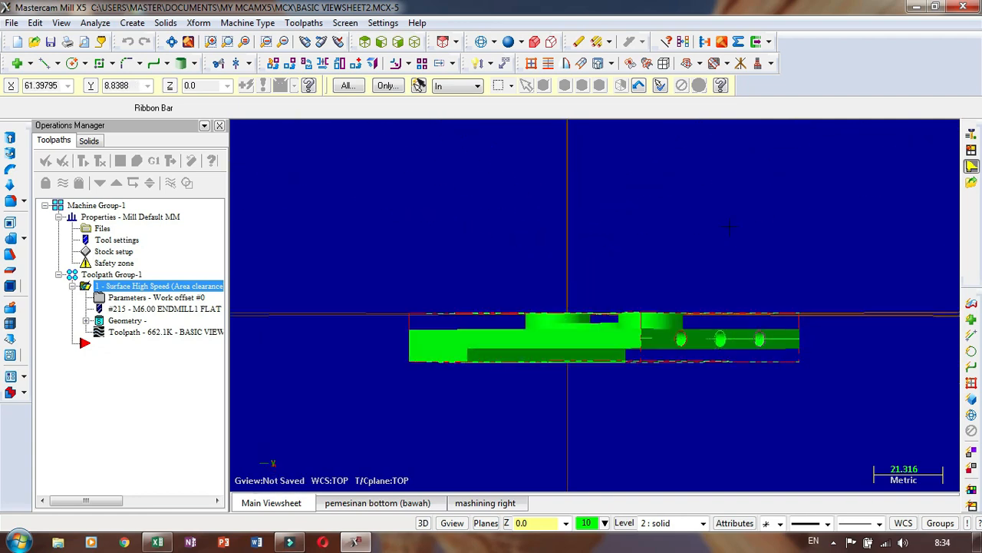
middle_drag(423, 246, 363, 289)
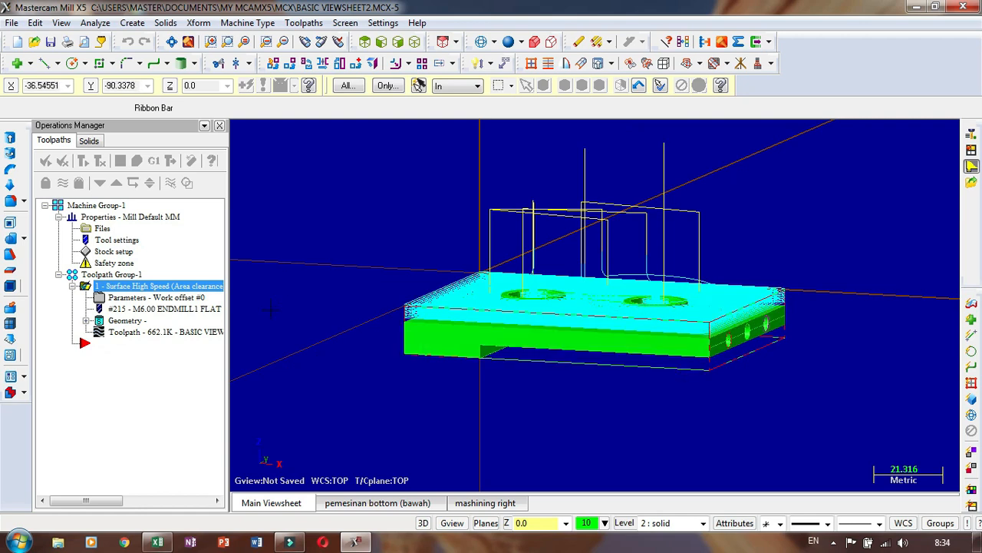
Reopen the area clearance operation's parameters and set the cutting stepdown to 1 mm
click(176, 299)
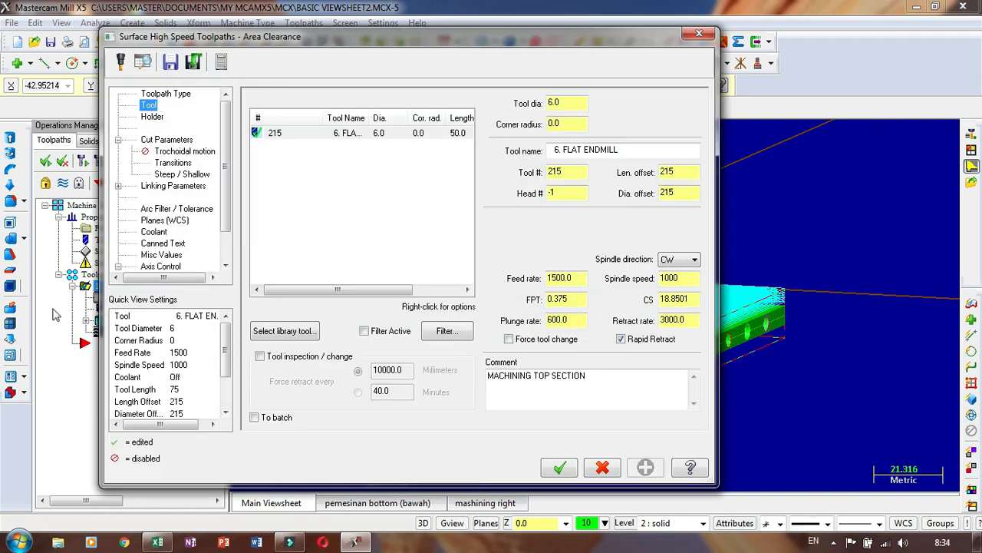
click(166, 140)
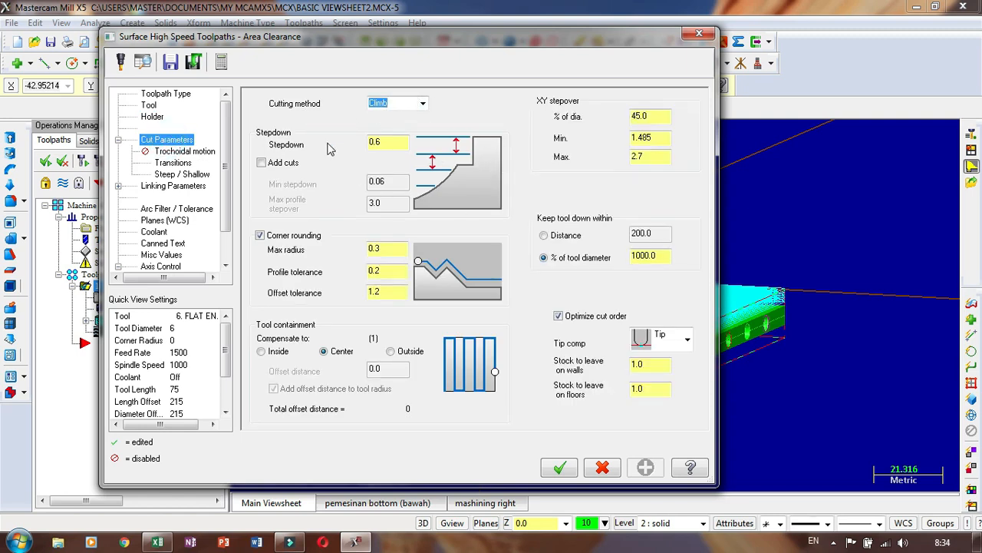
double_click(379, 142)
text(1)
Set the stock to leave on both walls and floors to 0
click(651, 363)
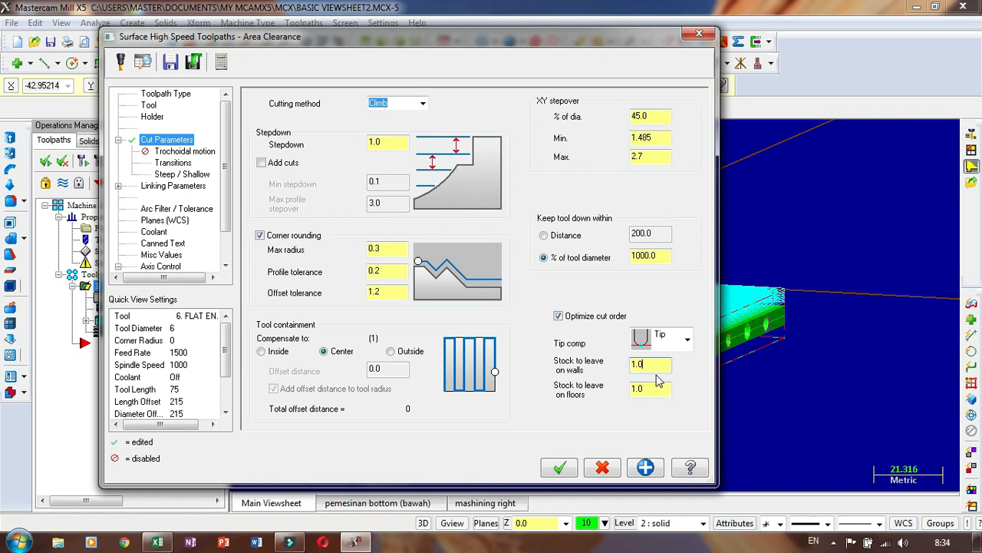
double_click(637, 364)
text(0)
drag(651, 388, 617, 395)
text(0)
click(644, 389)
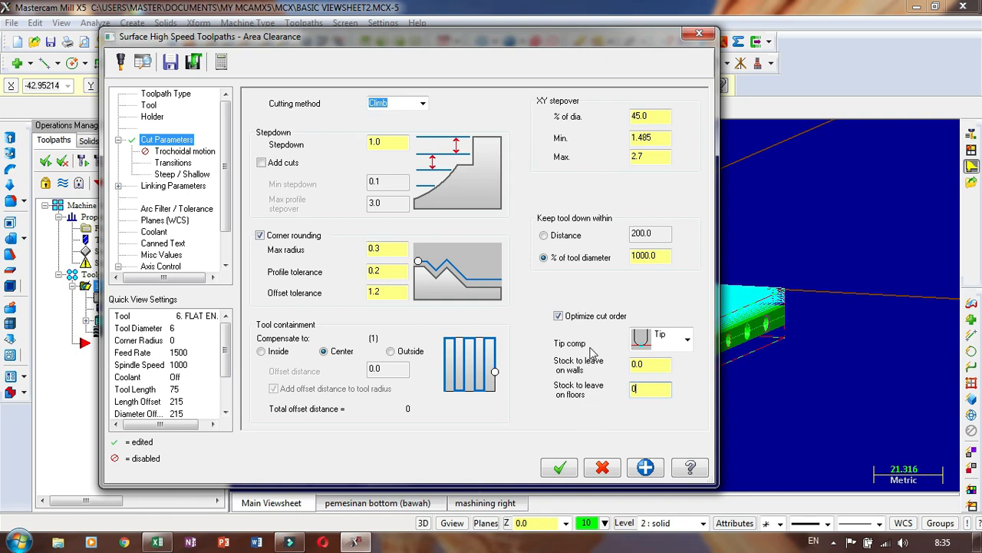
Try compensating the area clearance tool containment to the outside and regenerate the toolpath
click(406, 351)
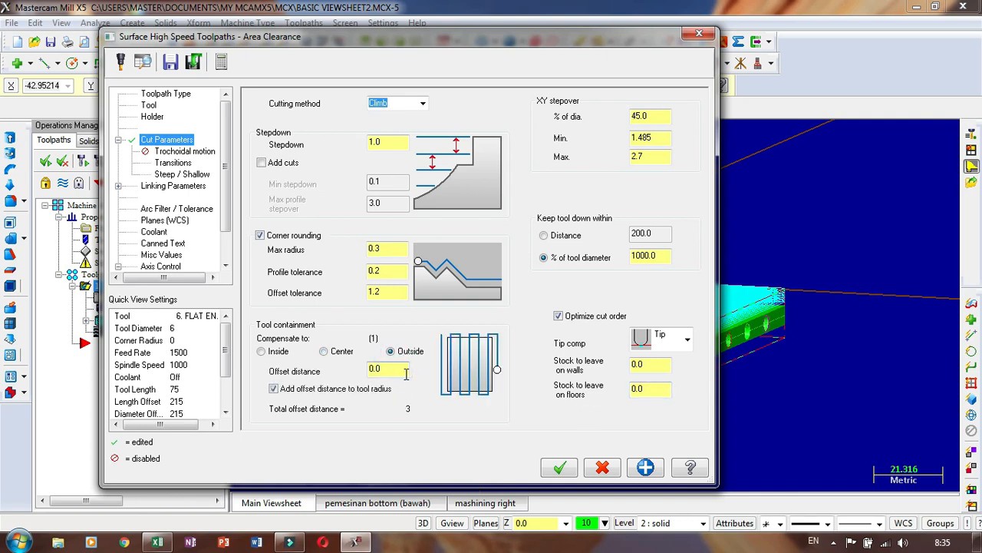
click(324, 351)
click(391, 351)
click(389, 370)
click(560, 468)
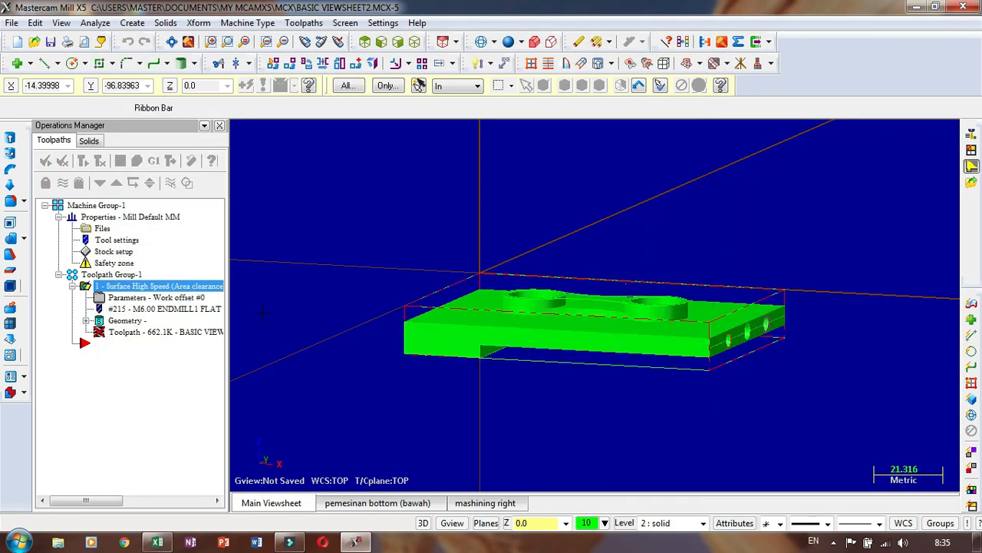
click(86, 163)
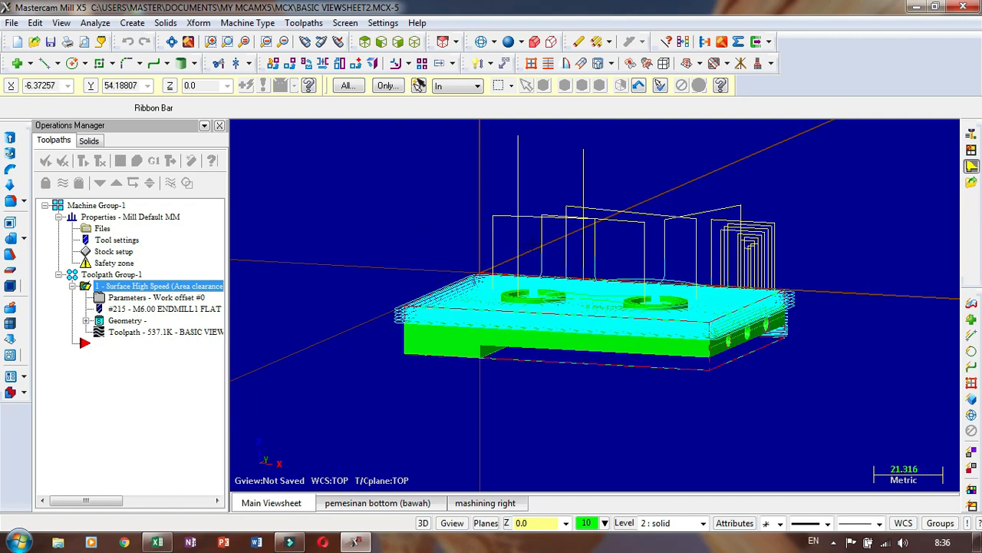
middle_drag(459, 238, 572, 228)
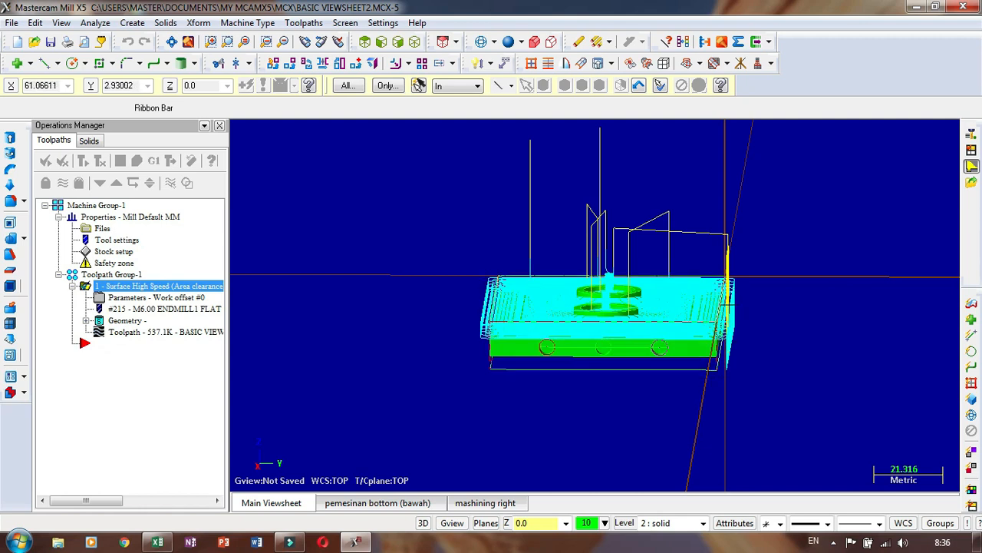
middle_drag(743, 264, 544, 280)
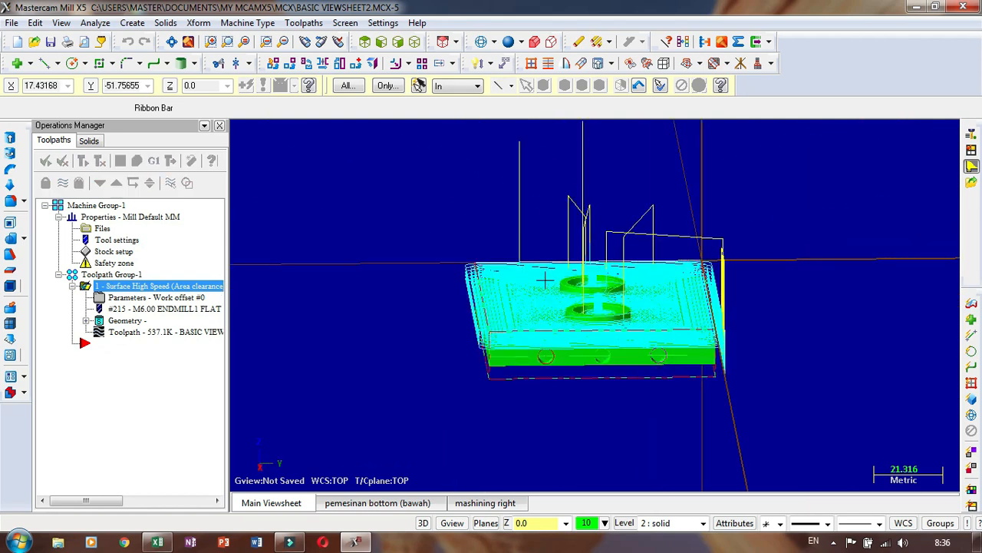
Set the area clearance operation's tool containment compensation to Center and regenerate the toolpath
click(128, 297)
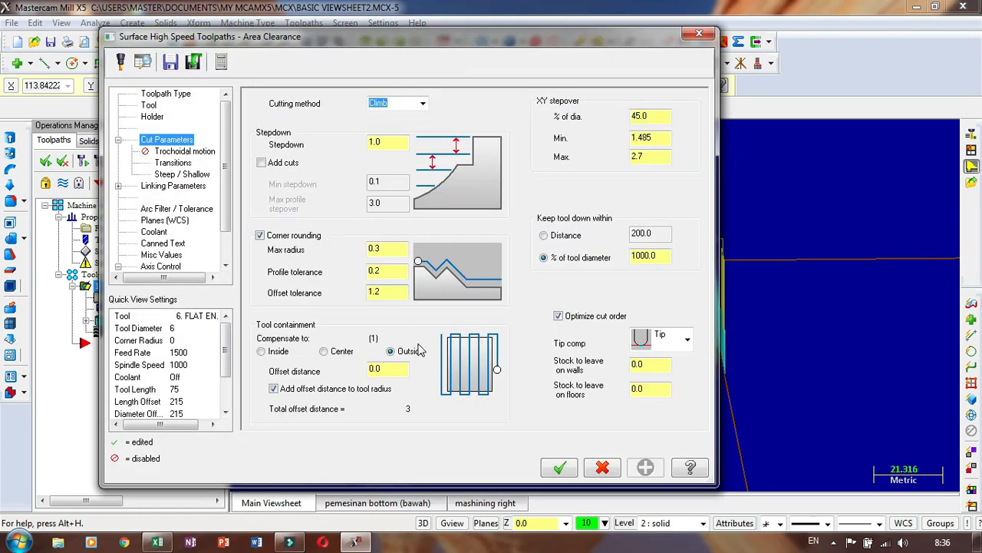
click(325, 352)
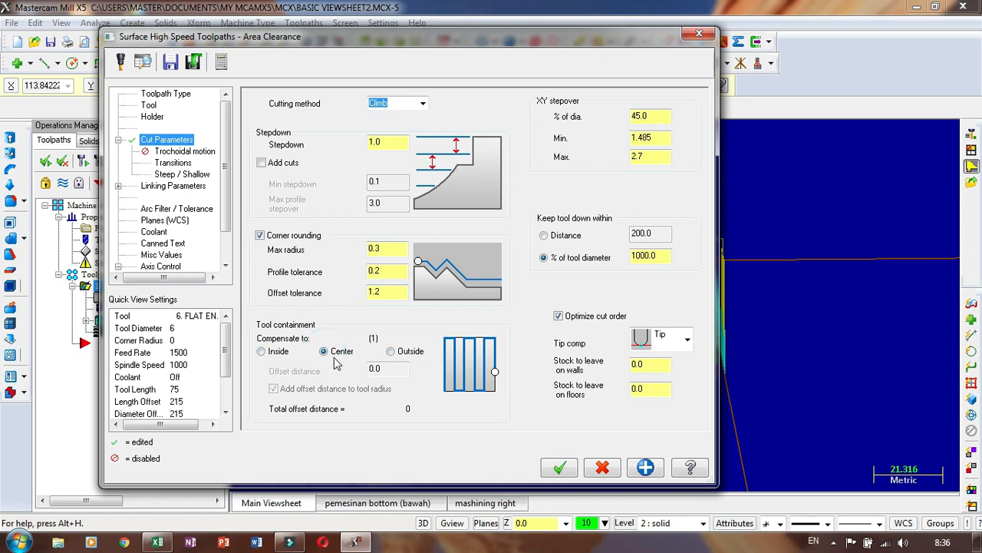
click(561, 466)
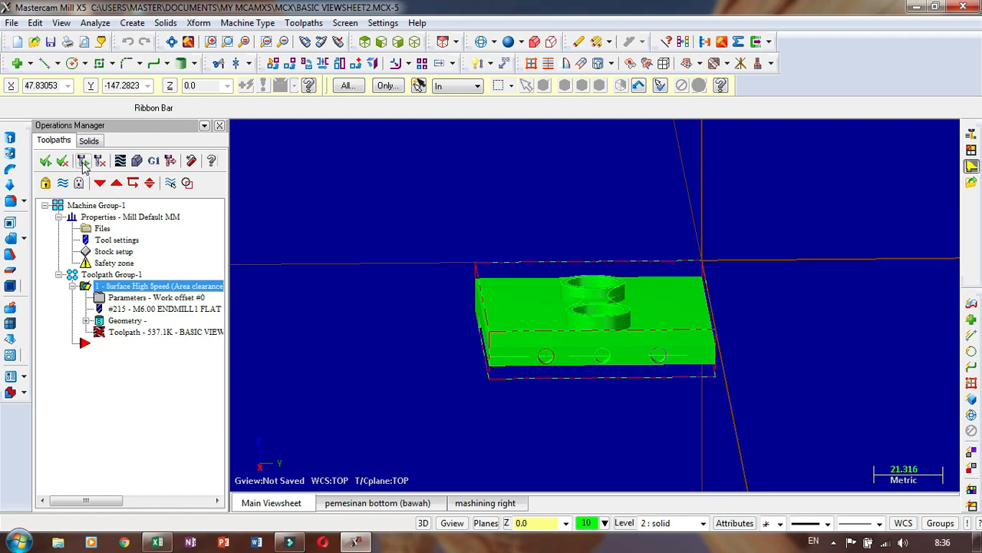
click(85, 165)
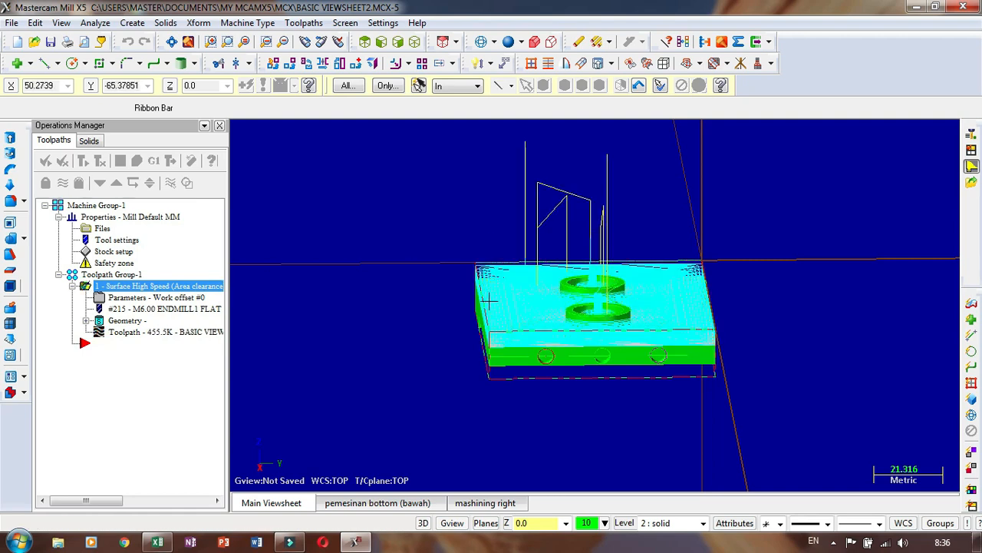
Run the solid verification of the area clearance toolpath, examine the machined ring bosses and connecting web, and close the simulation
middle_drag(489, 300, 436, 267)
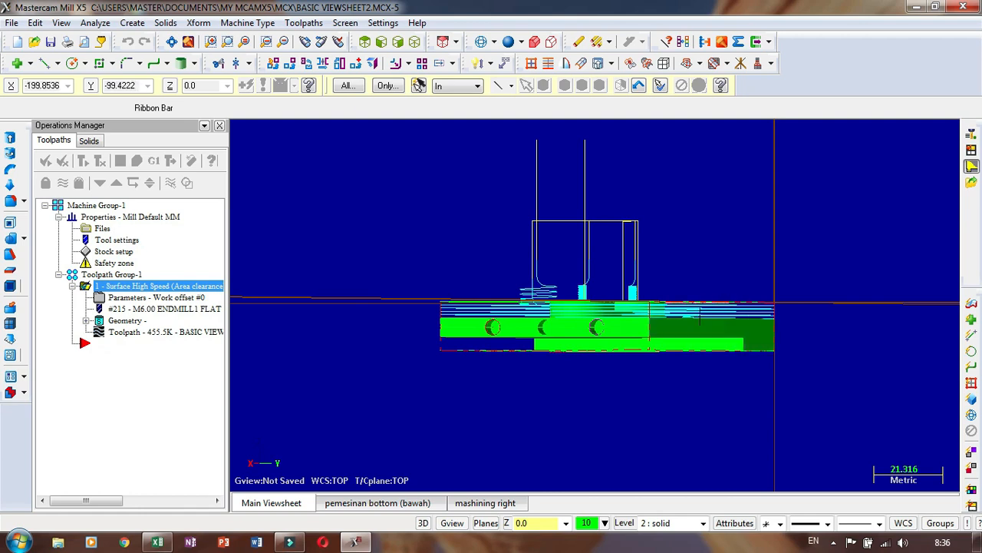
middle_drag(713, 254, 575, 269)
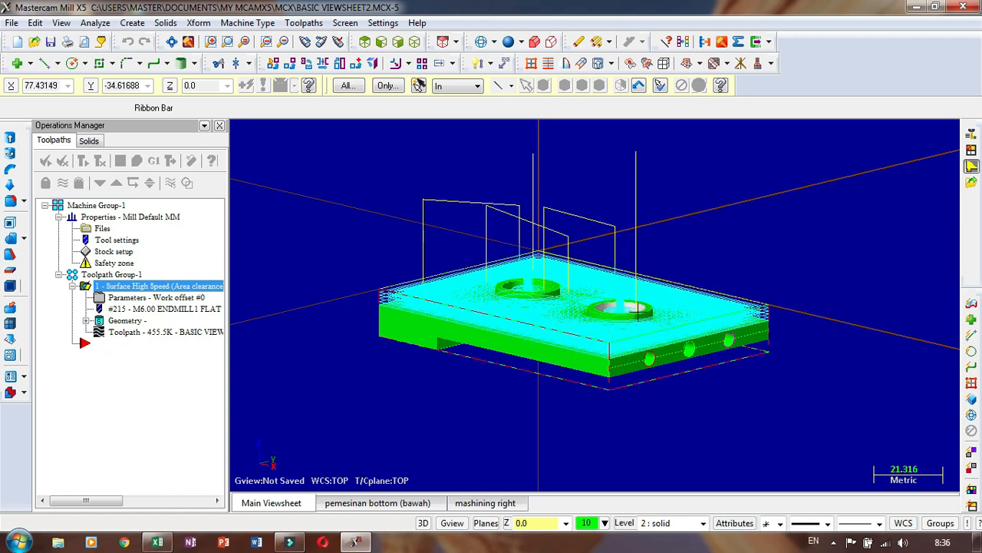
middle_drag(665, 260, 642, 278)
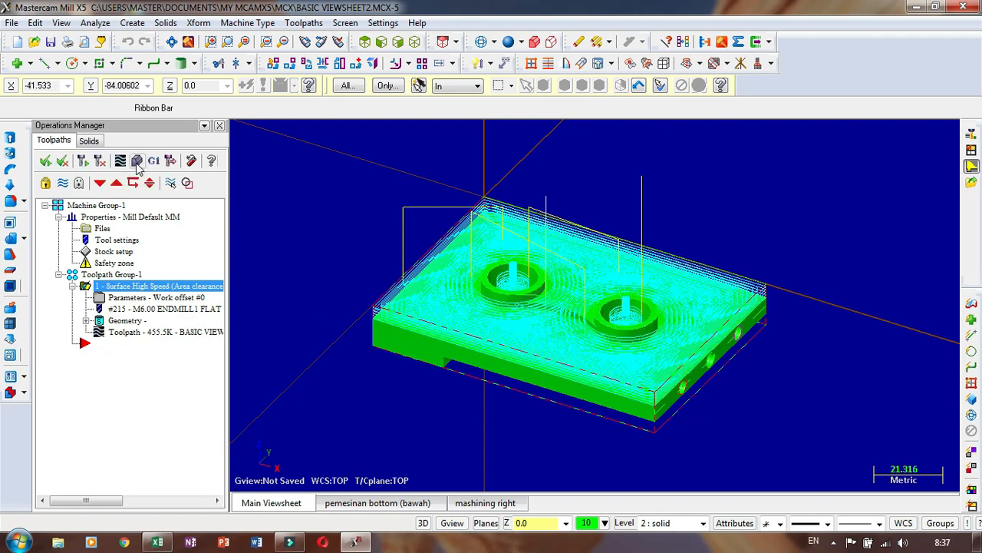
click(137, 161)
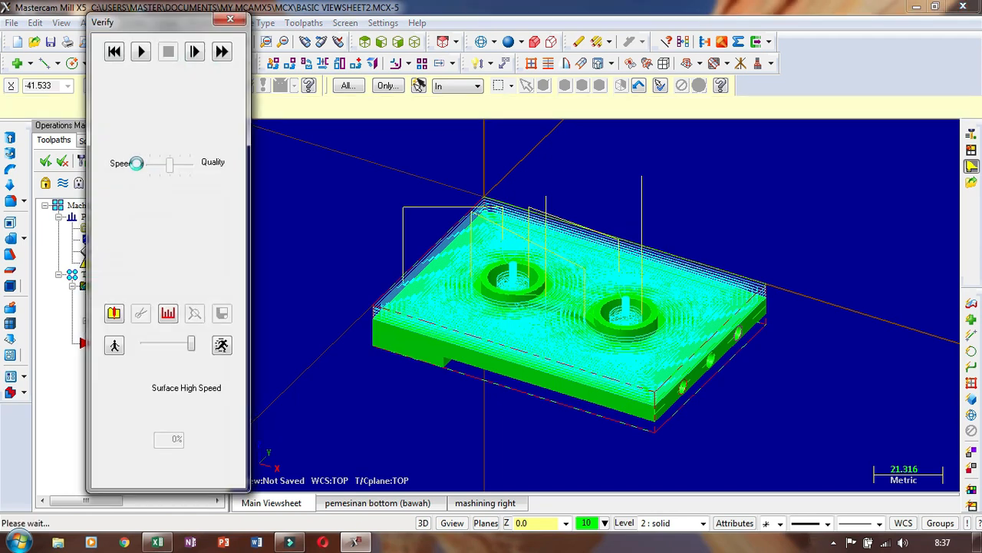
click(142, 50)
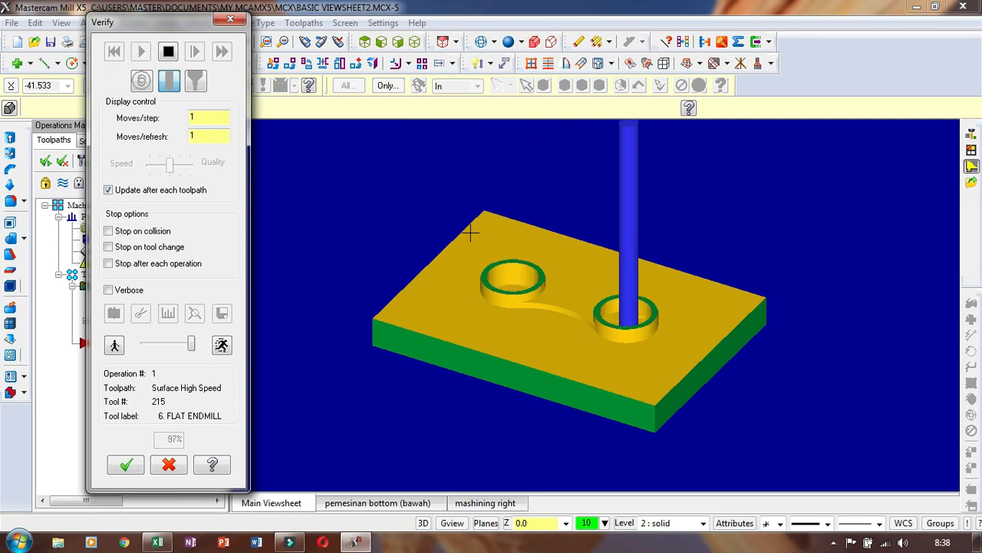
middle_drag(594, 229, 541, 291)
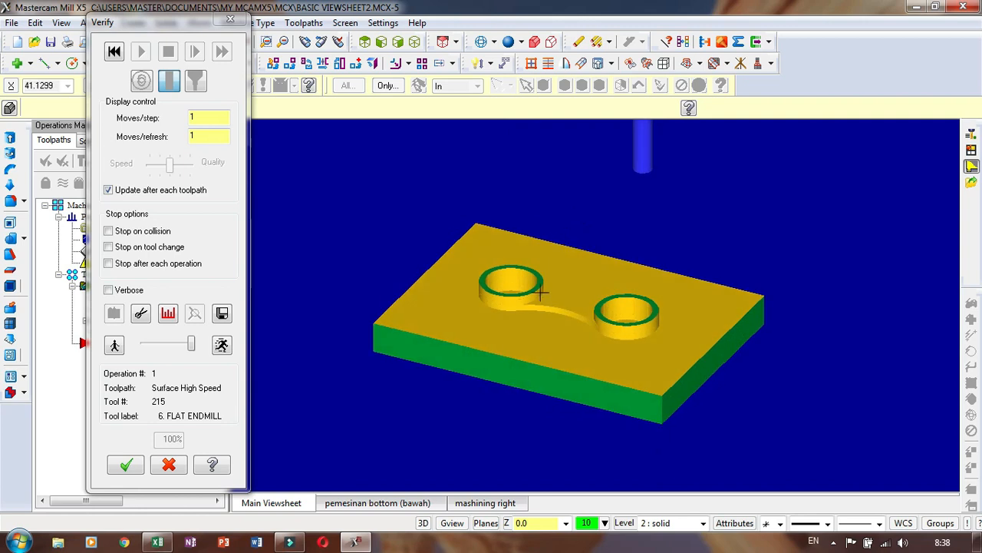
scroll(541, 292, up, 5)
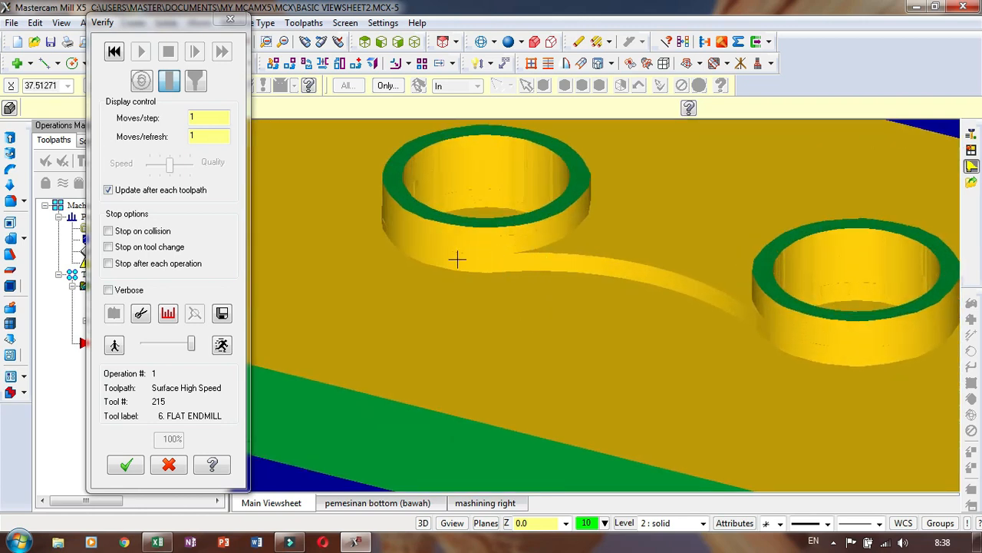
middle_drag(609, 243, 600, 296)
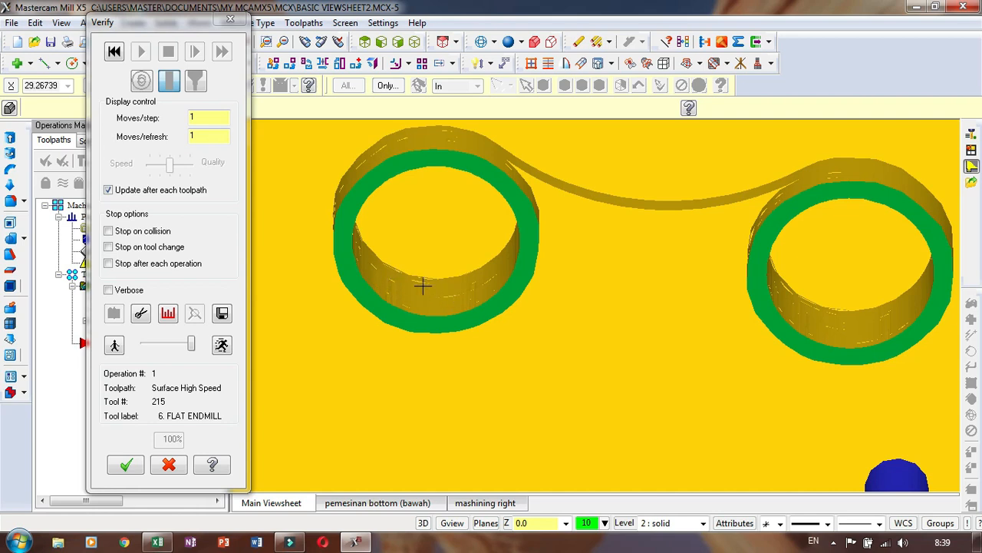
scroll(549, 281, down, 2)
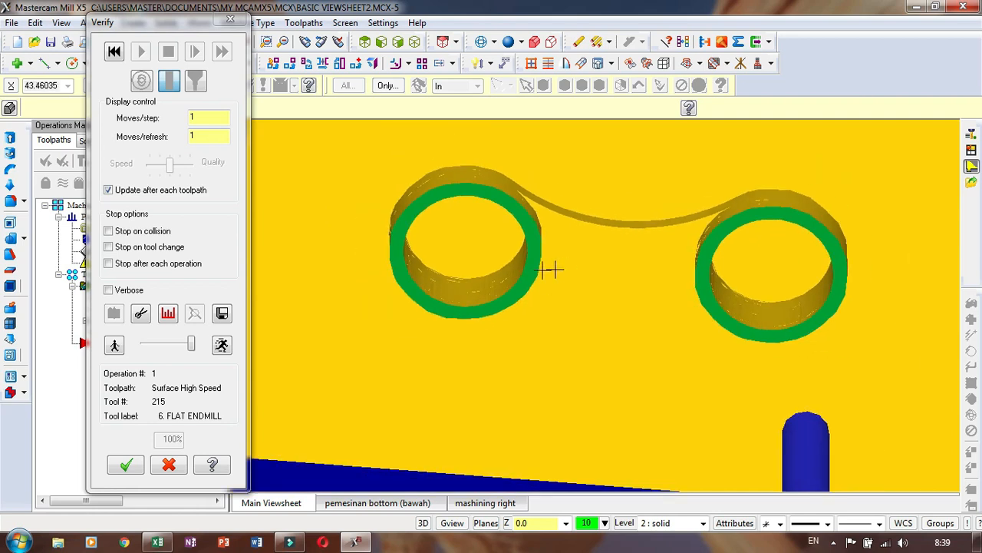
middle_drag(423, 276, 510, 221)
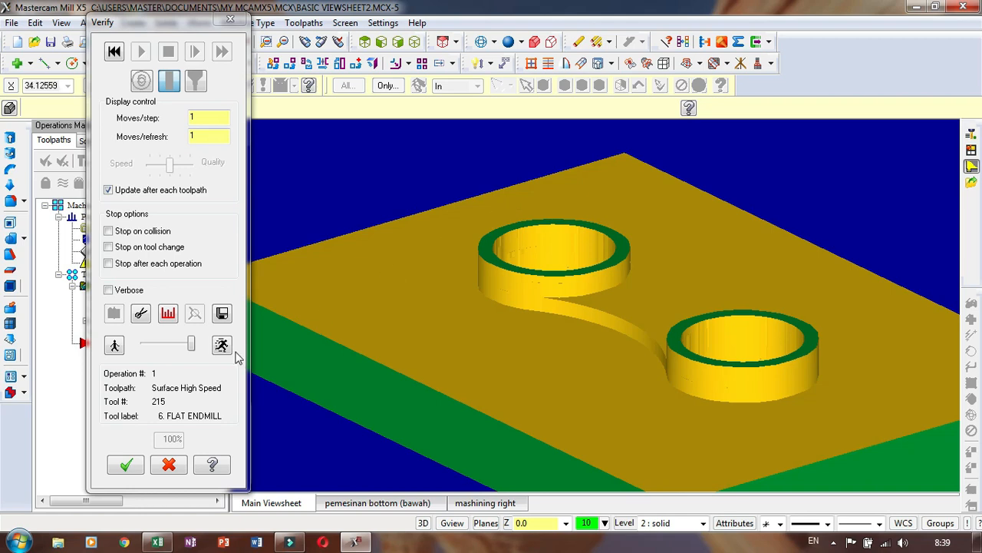
click(230, 20)
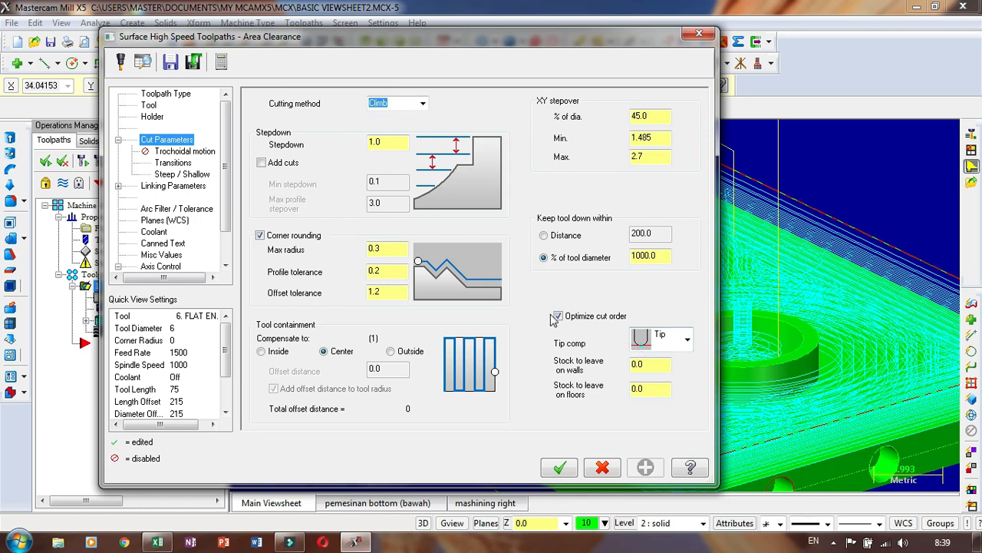
click(174, 163)
click(180, 174)
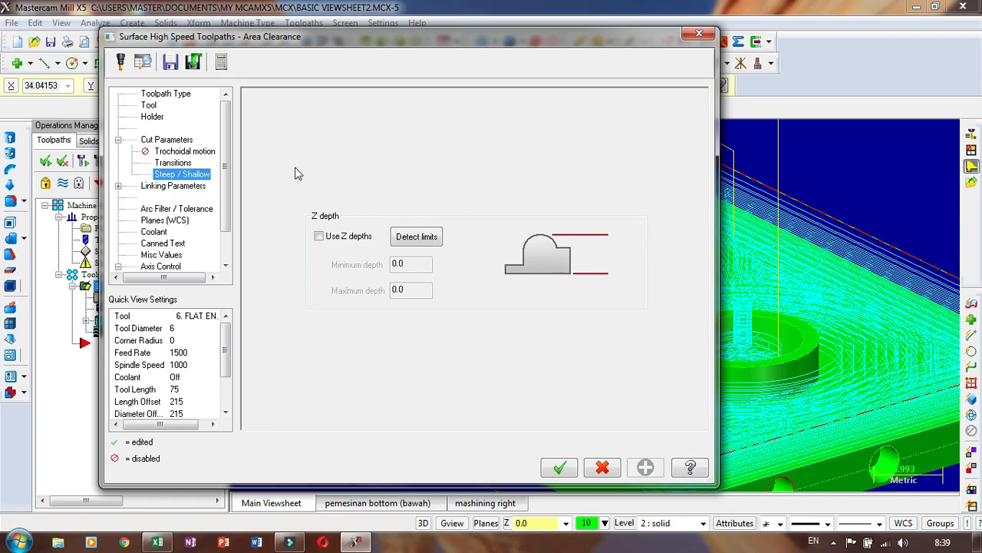
click(698, 34)
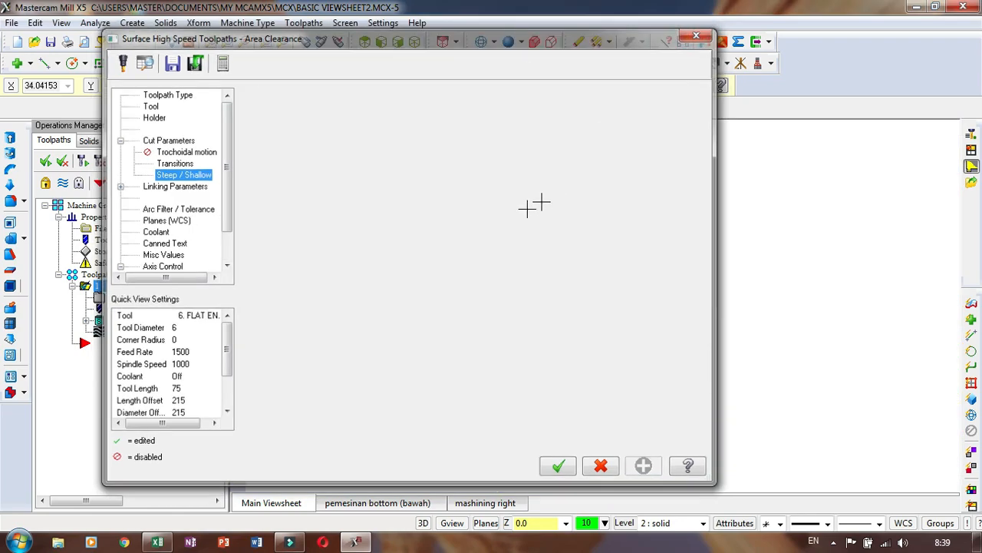
scroll(493, 303, down, 5)
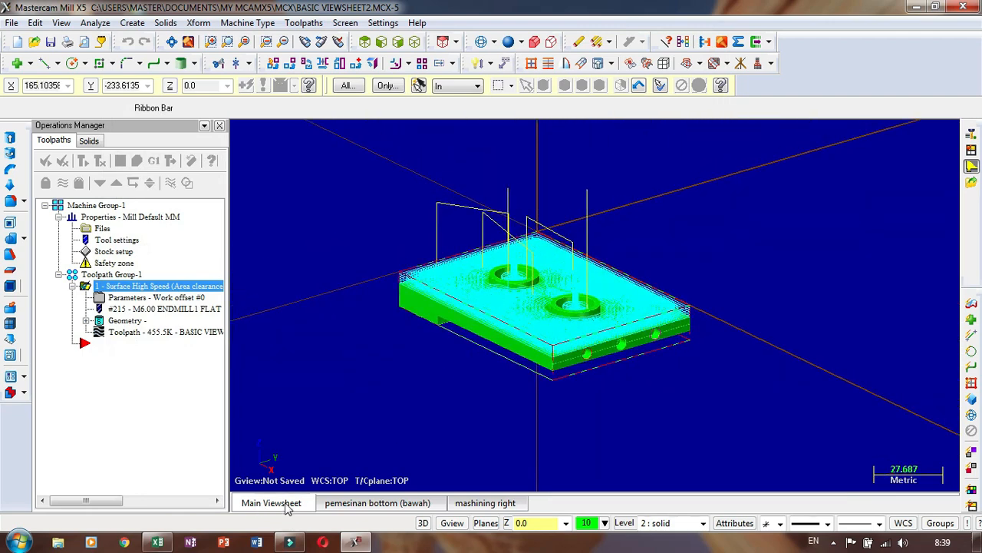
Switch to the machining right viewsheet and select the insertion point below the area clearance operation
click(485, 504)
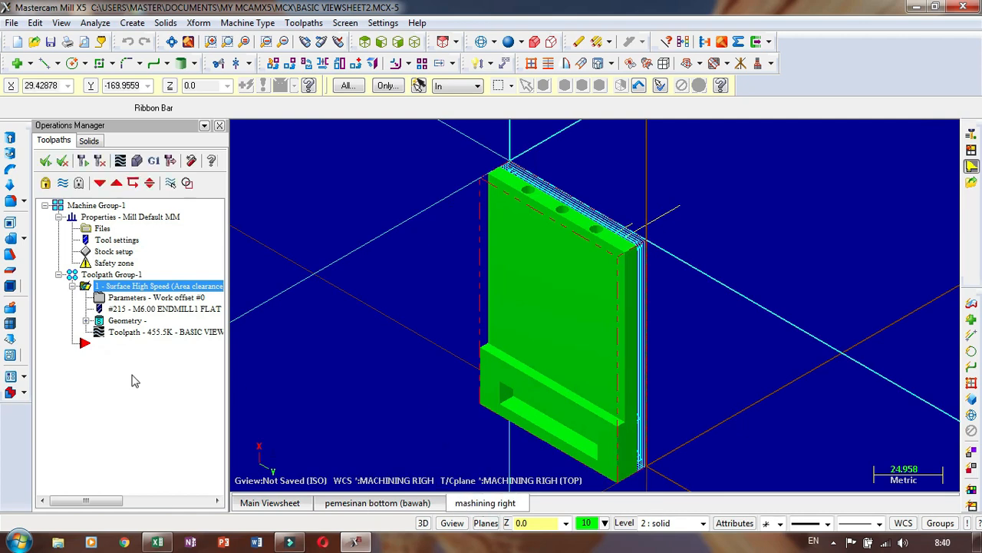
click(119, 344)
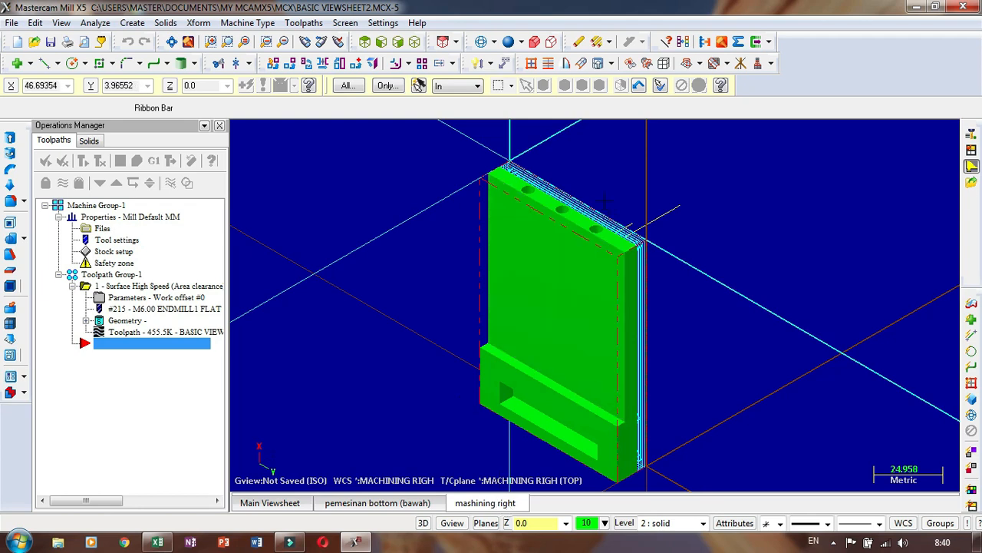
scroll(497, 201, up, 4)
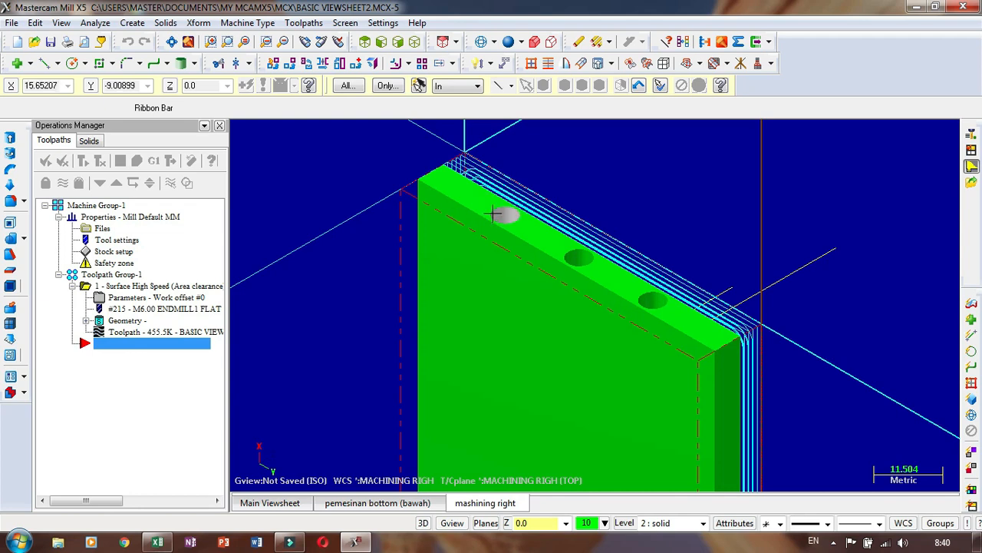
Add a drill toolpath using the centres of the three holes in the plate's end face as drill points
right_click(170, 343)
mouse_move(233, 146)
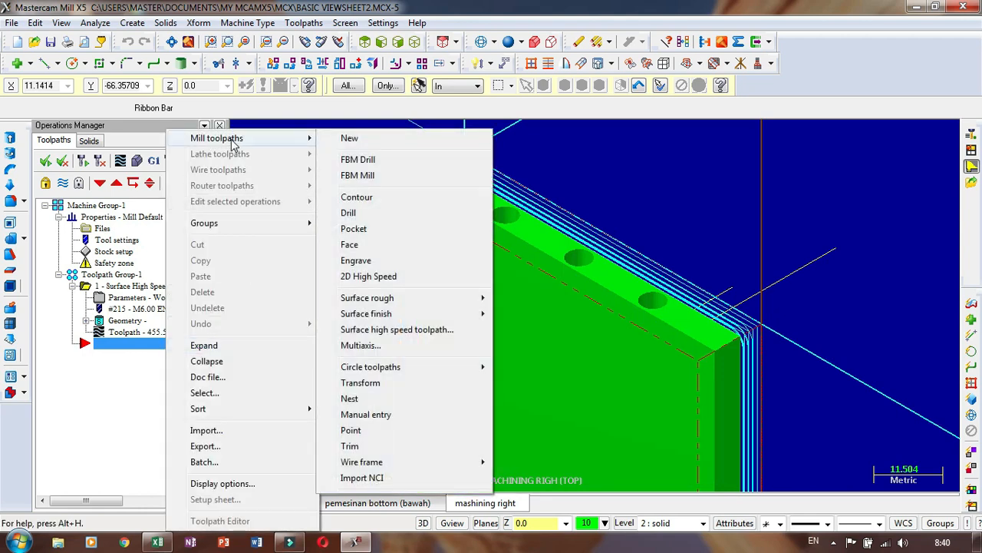
click(374, 215)
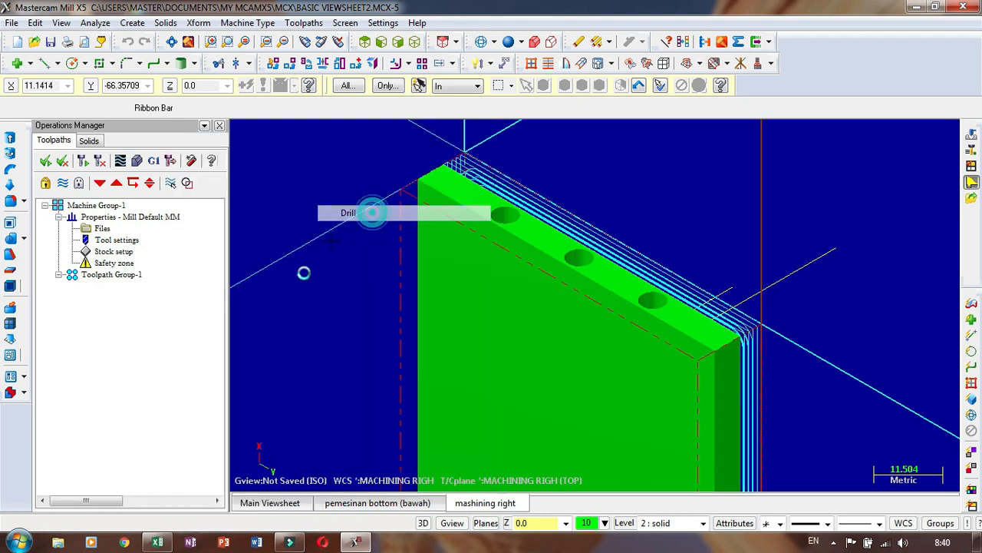
scroll(453, 262, up, 3)
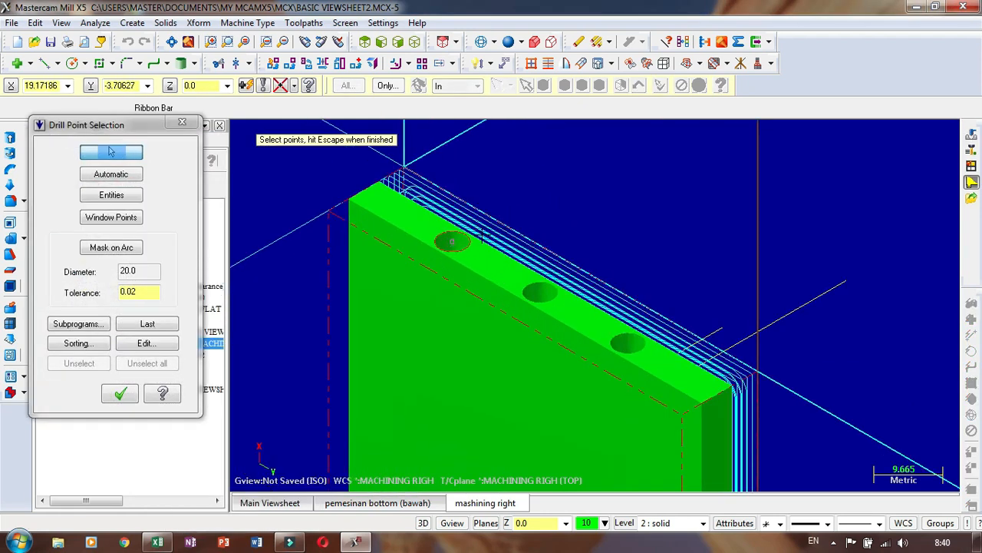
click(464, 247)
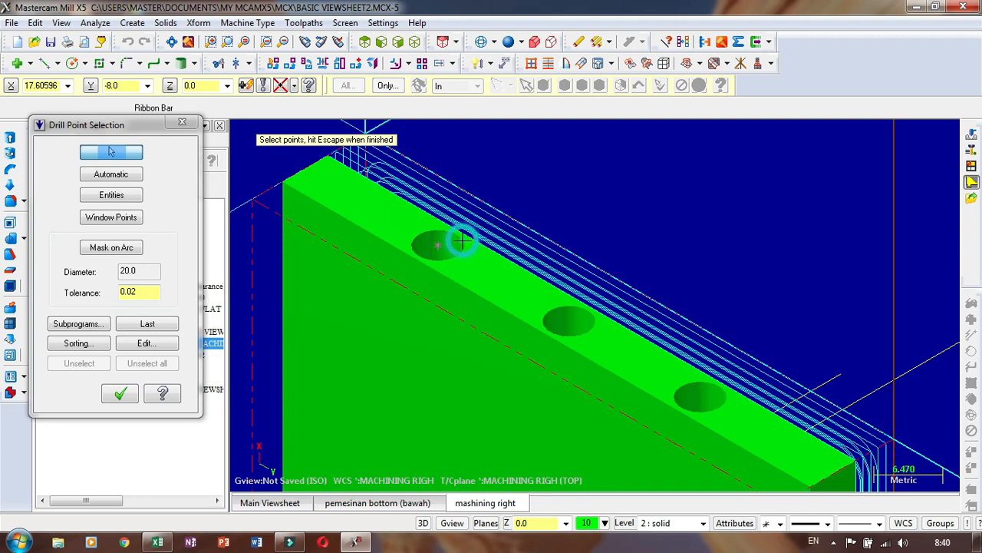
click(565, 315)
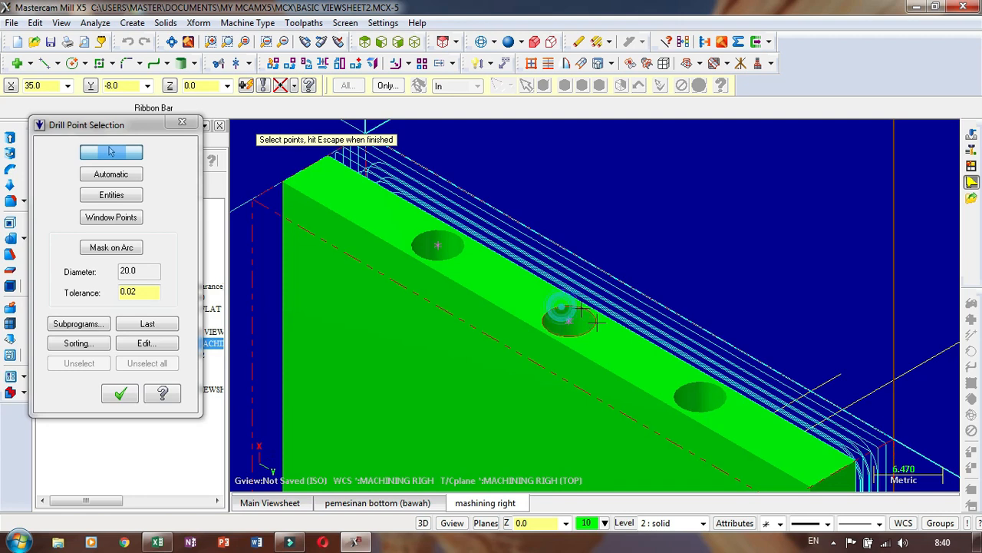
click(721, 400)
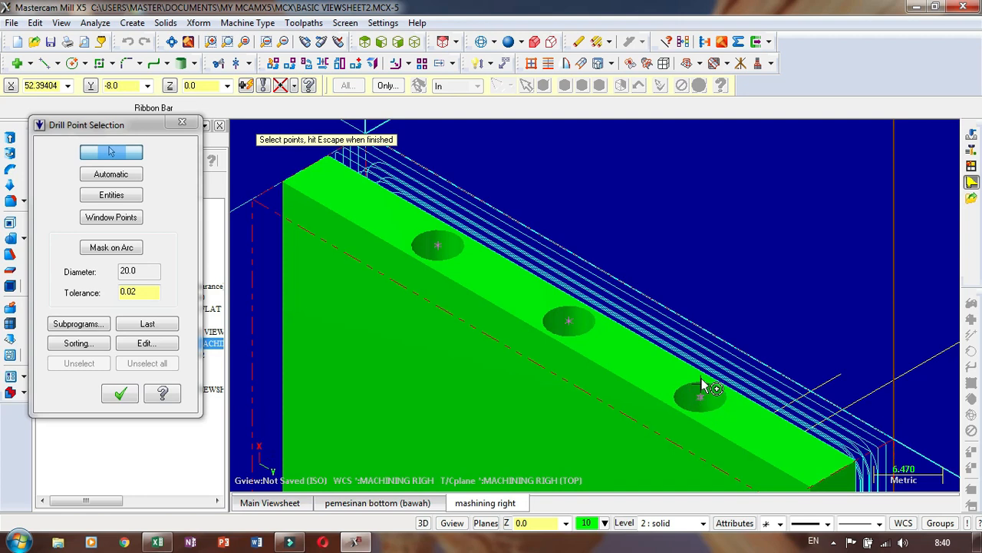
click(121, 396)
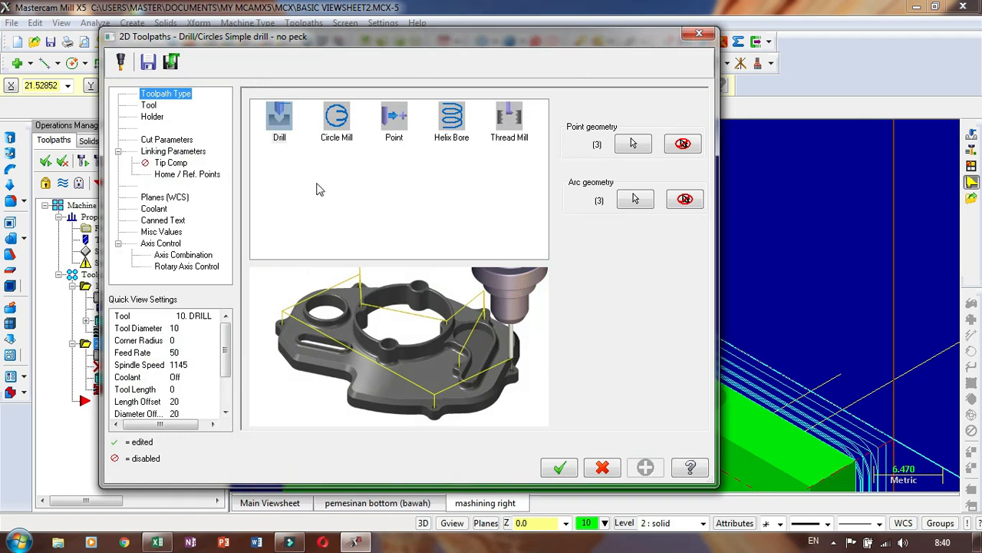
Assign the 5 mm flat endmill, number 214, from the tool library to the drill toolpath
click(148, 105)
right_click(364, 163)
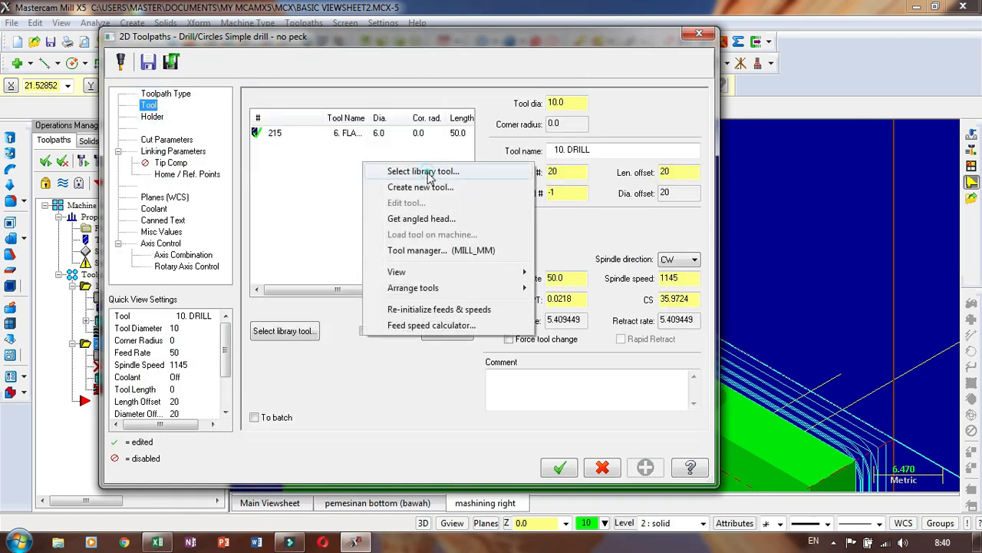
click(424, 172)
click(238, 248)
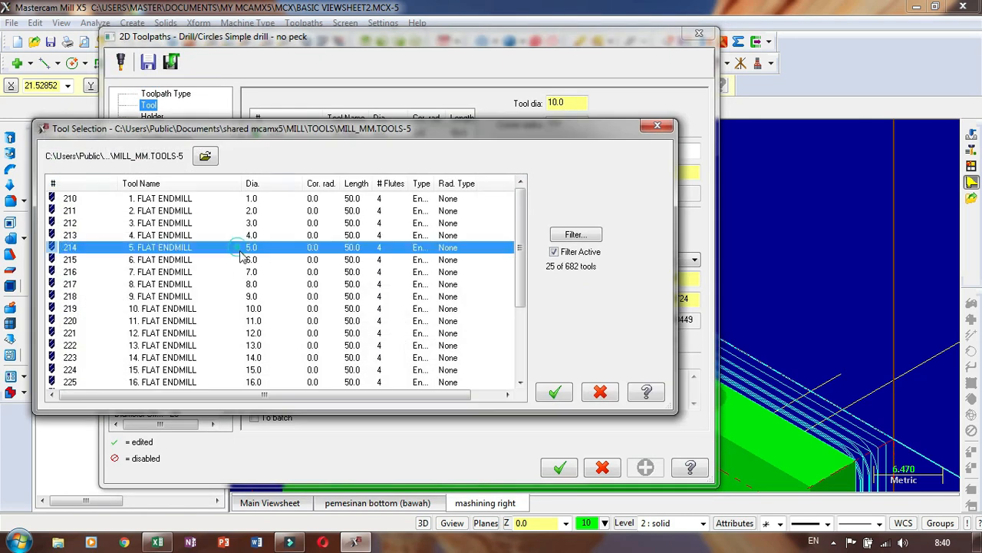
click(554, 393)
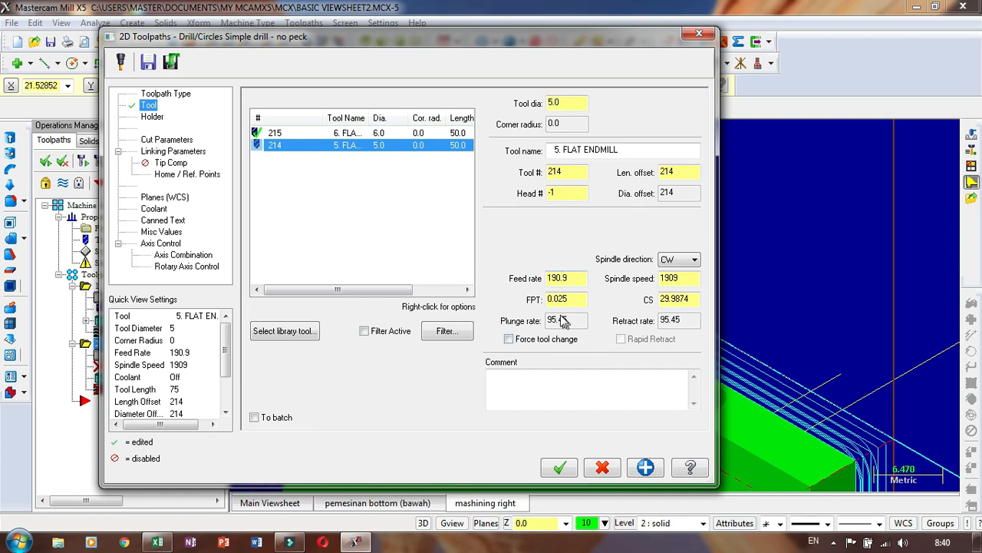
Edit the 5 mm flat endmill's definition, setting its spindle speed to 1000 and retract rate to 3000
right_click(288, 152)
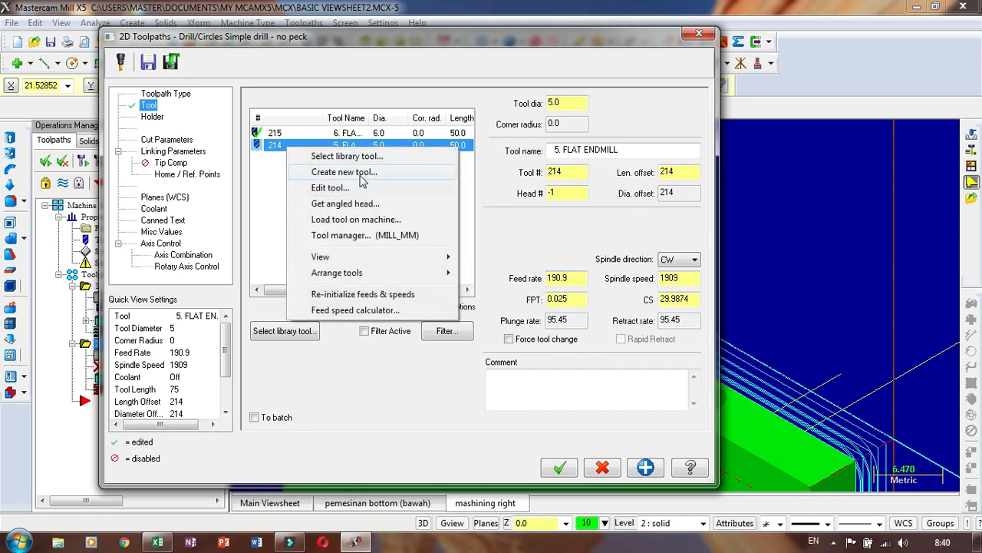
click(333, 187)
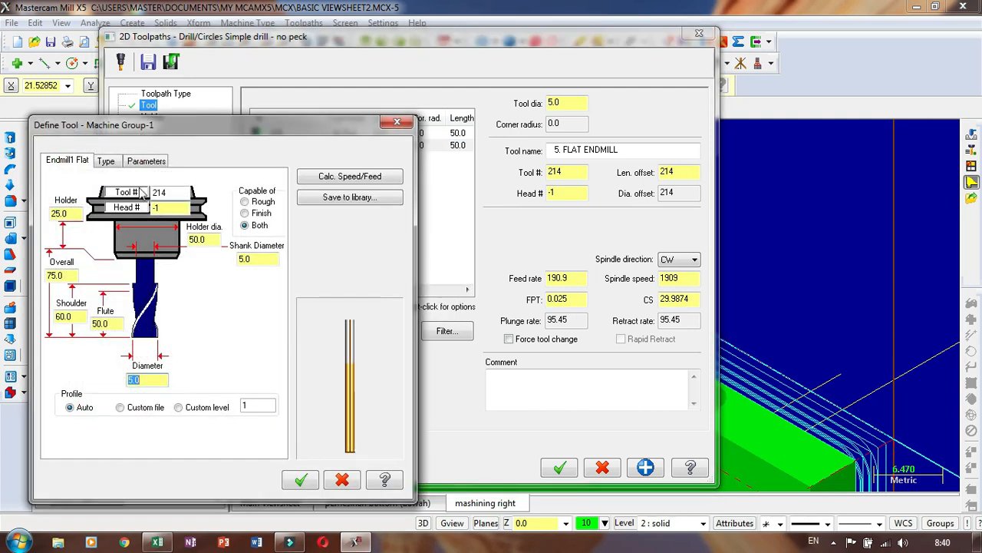
click(146, 159)
click(169, 305)
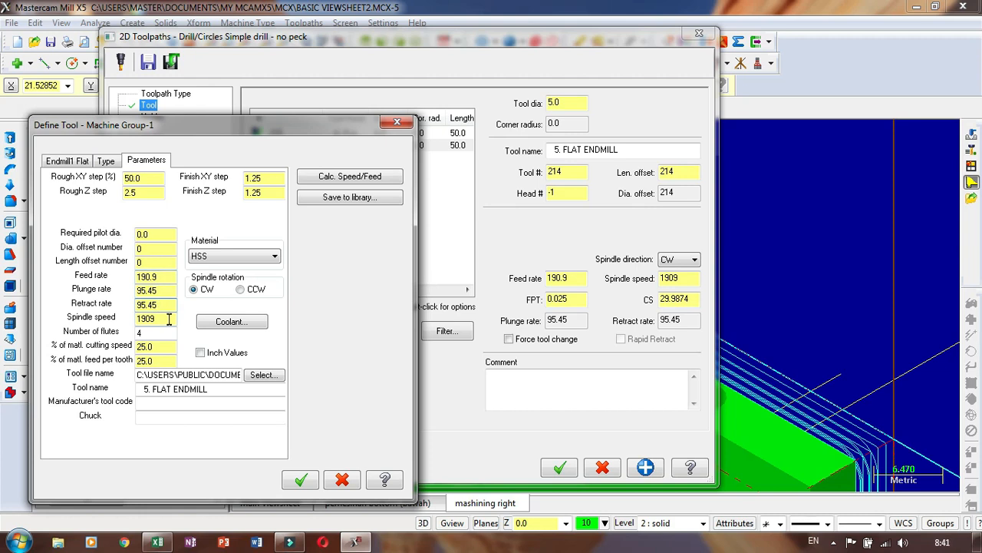
drag(169, 319, 130, 326)
text(1000)
drag(172, 305, 123, 305)
text(300)
Set the endmill's plunge rate to 500 and feed rate to 1000, and accept the drill toolpath
drag(172, 290, 129, 297)
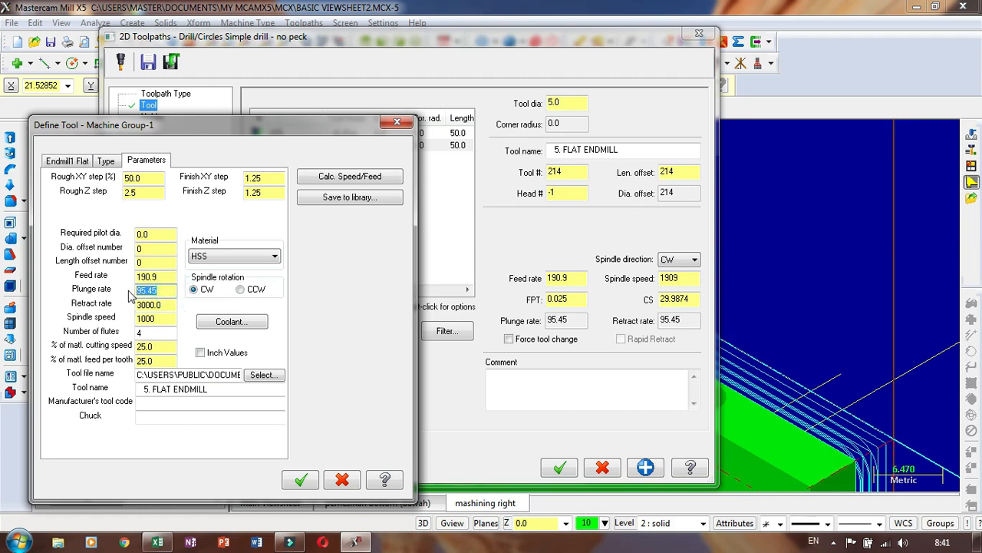
text(500)
click(165, 276)
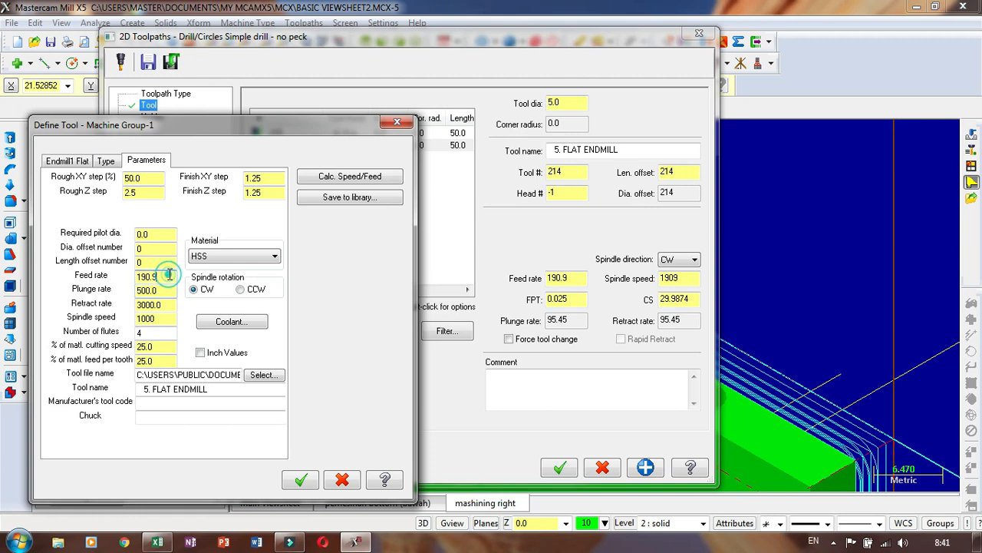
double_click(172, 280)
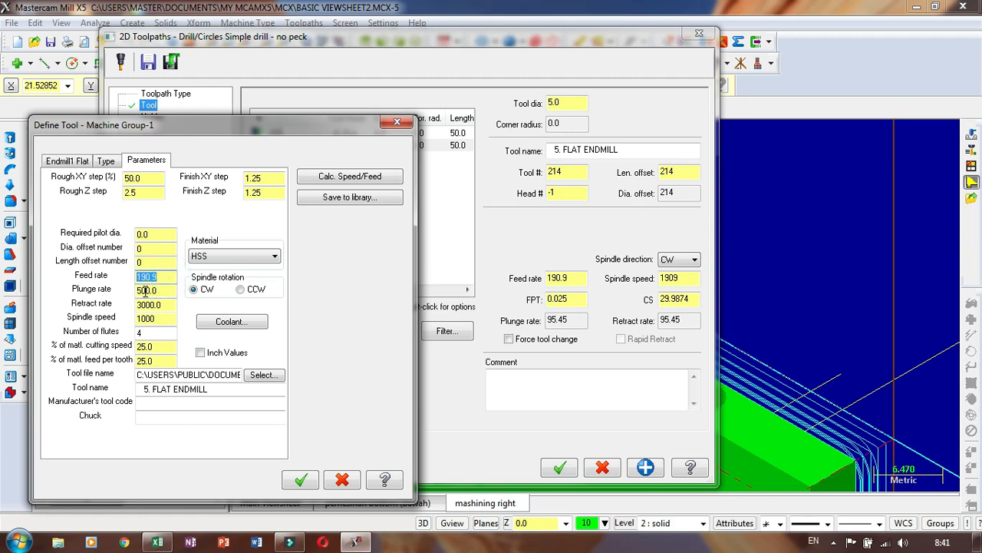
text(1000)
click(300, 480)
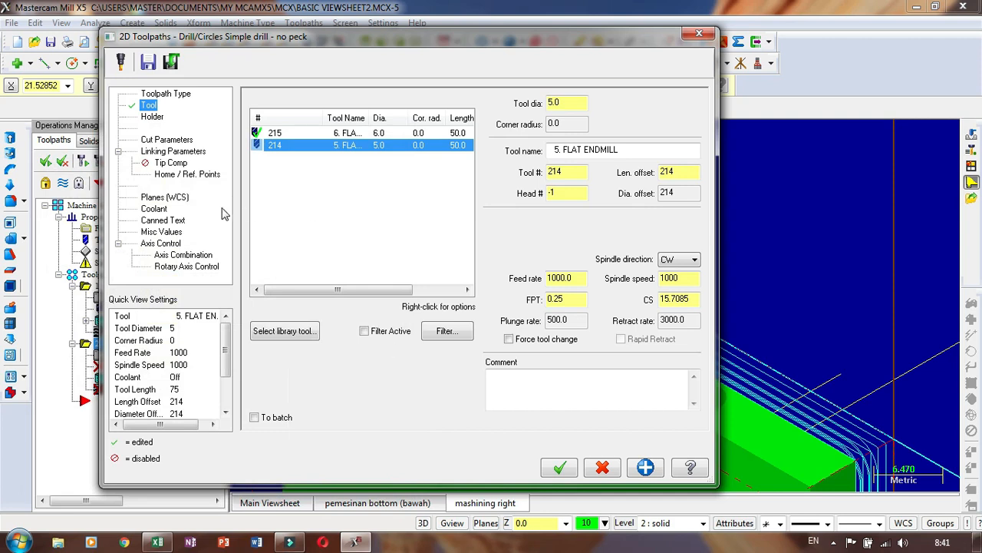
click(559, 468)
Backplot the drill operation, examine how deep the tool enters the first hole, and close the backplot
scroll(582, 248, down, 5)
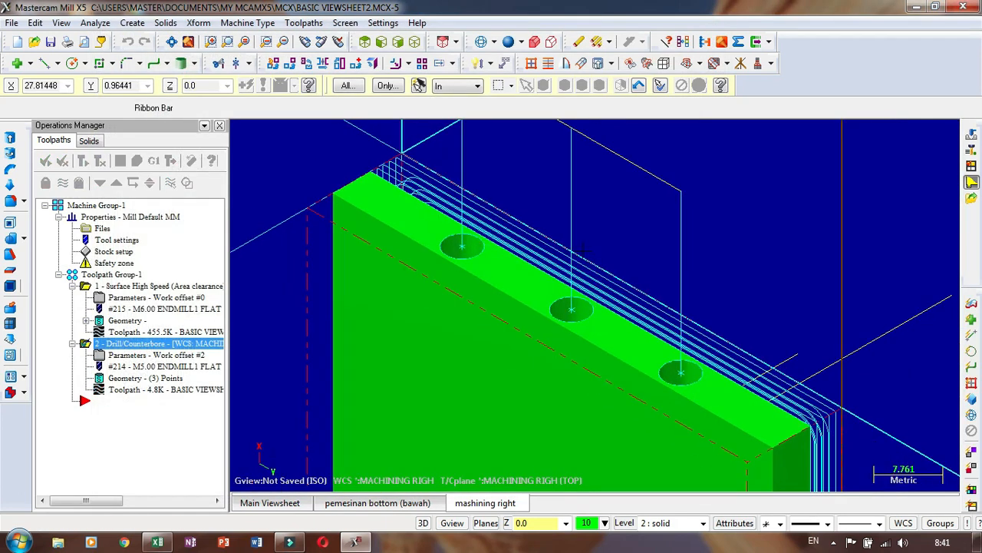
scroll(751, 337, up, 4)
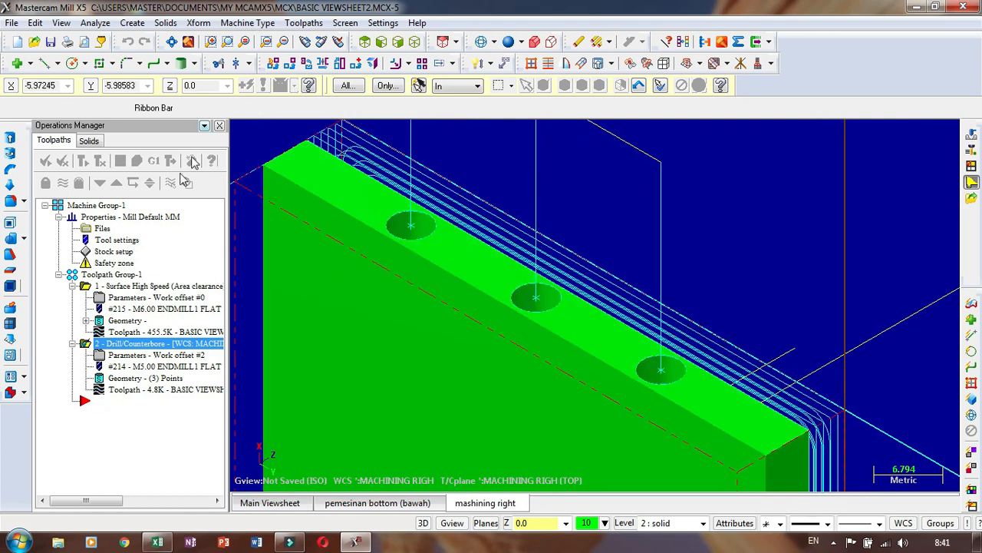
click(120, 162)
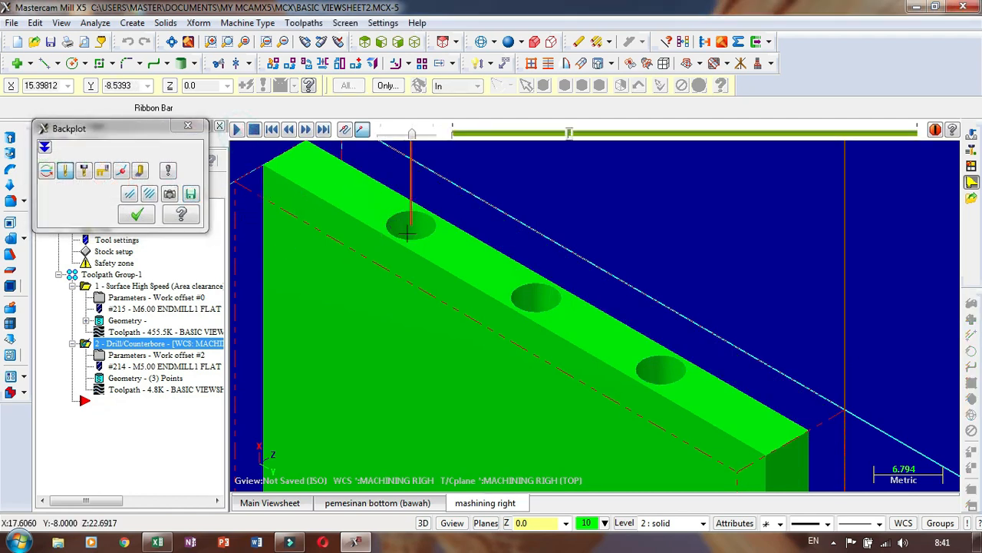
scroll(593, 268, down, 4)
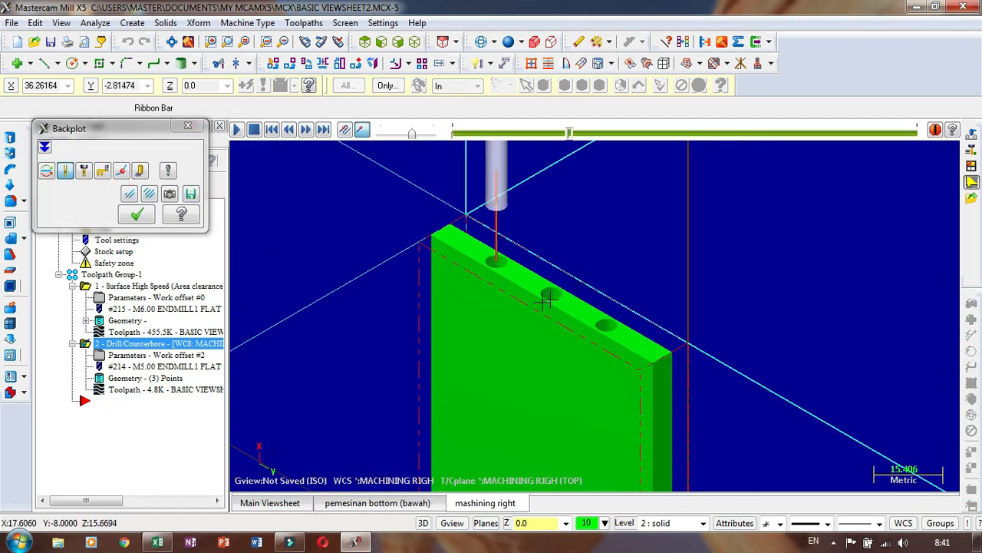
scroll(512, 302, up, 2)
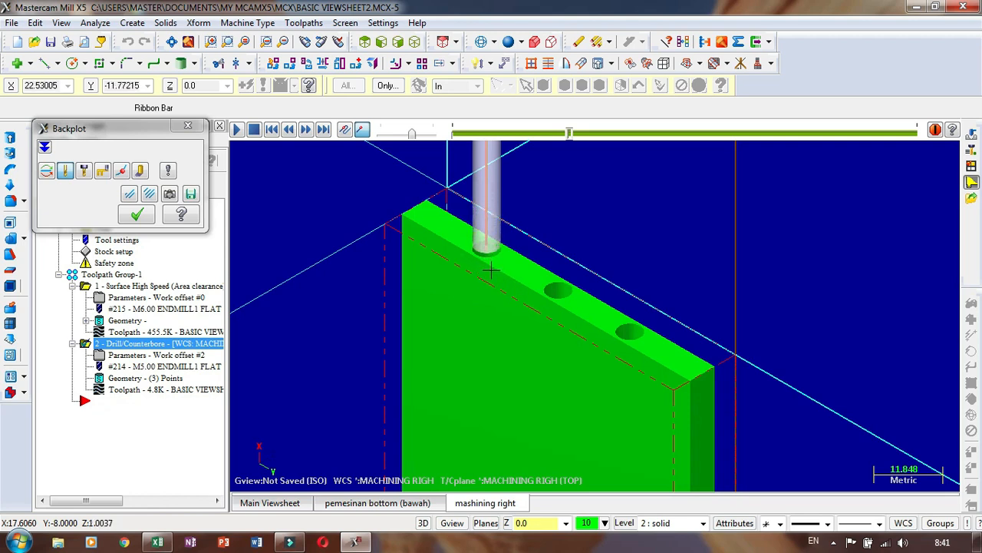
click(188, 126)
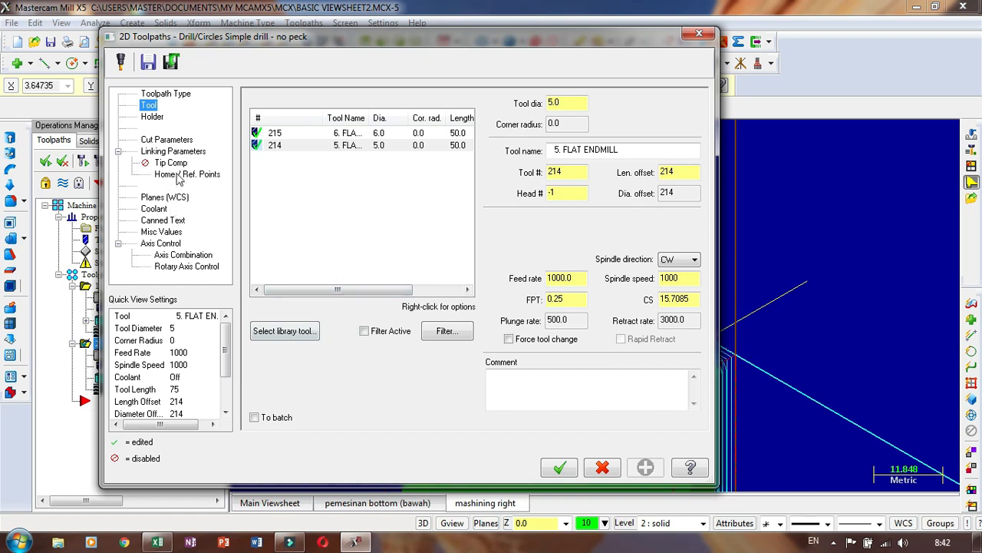
Try to pick the drill depth from the model, switching the part's display to wireframe
click(179, 152)
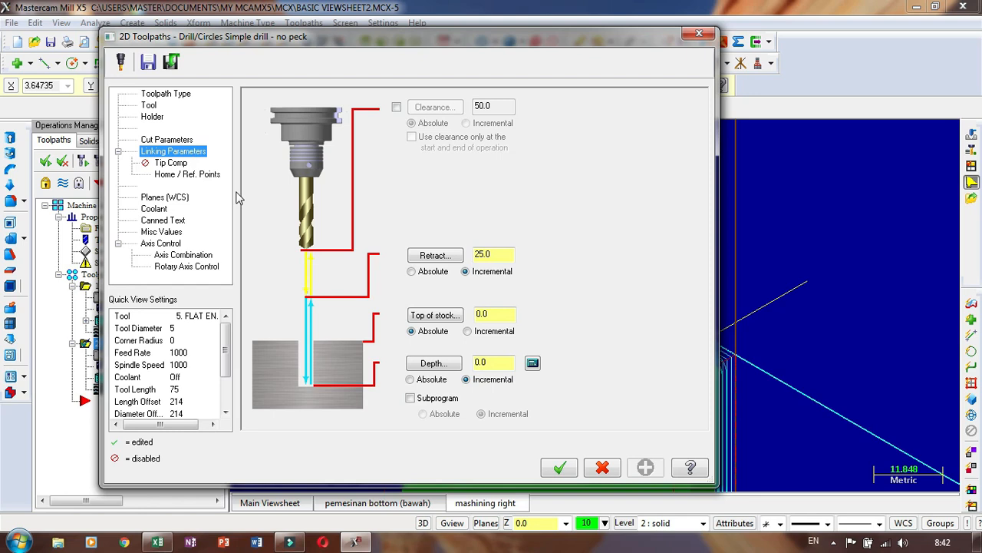
click(433, 363)
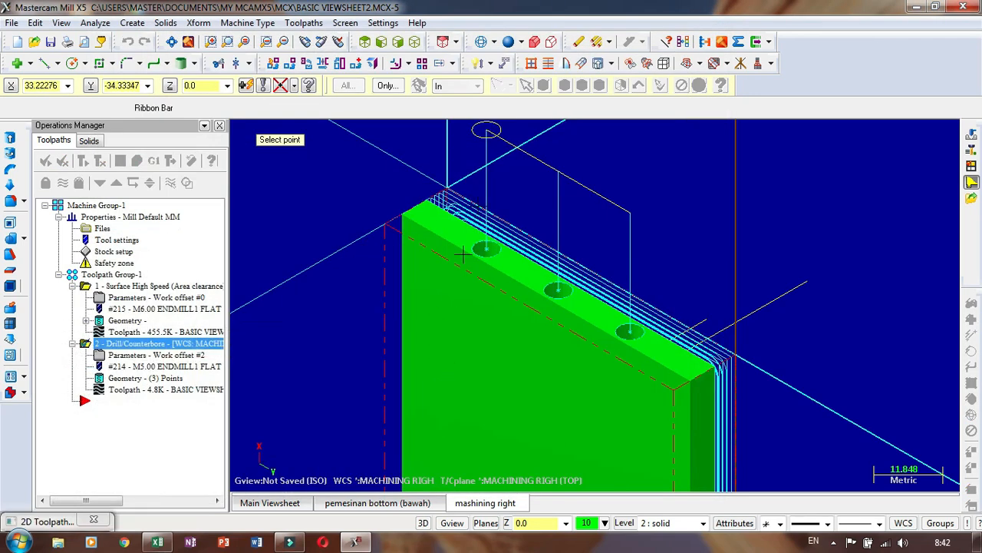
click(481, 43)
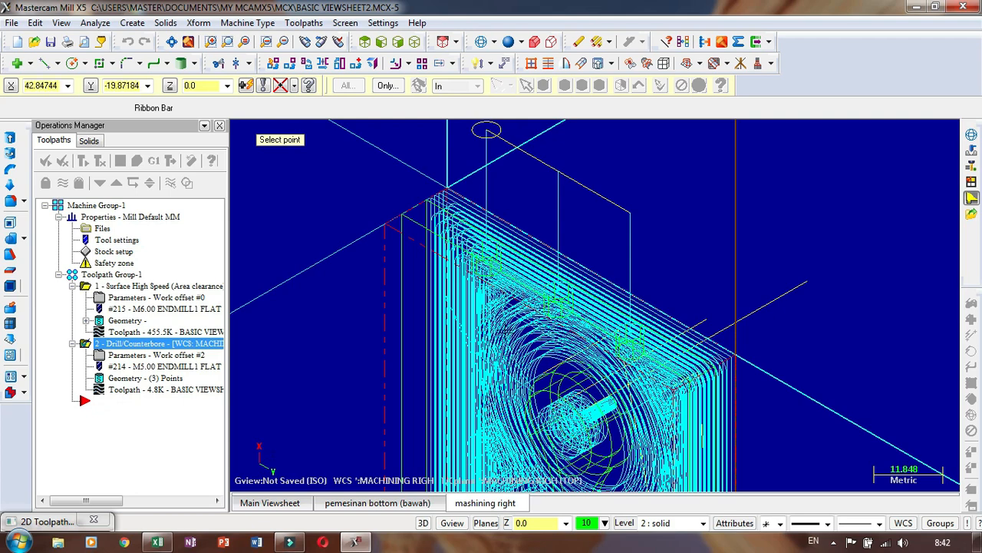
key(Escape)
key(Escape)
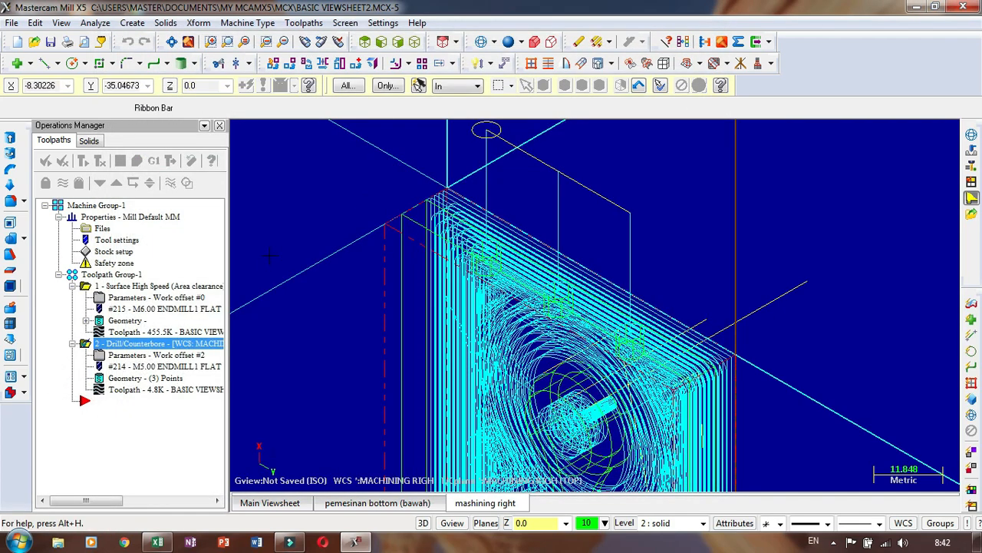
Hide the displayed toolpath of the surface high speed area clearance operation
click(115, 287)
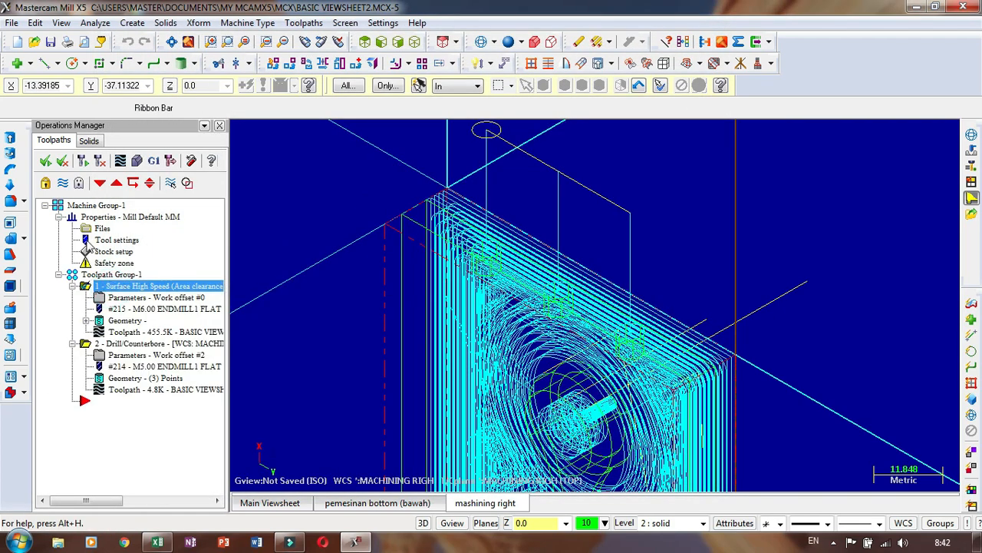
click(63, 184)
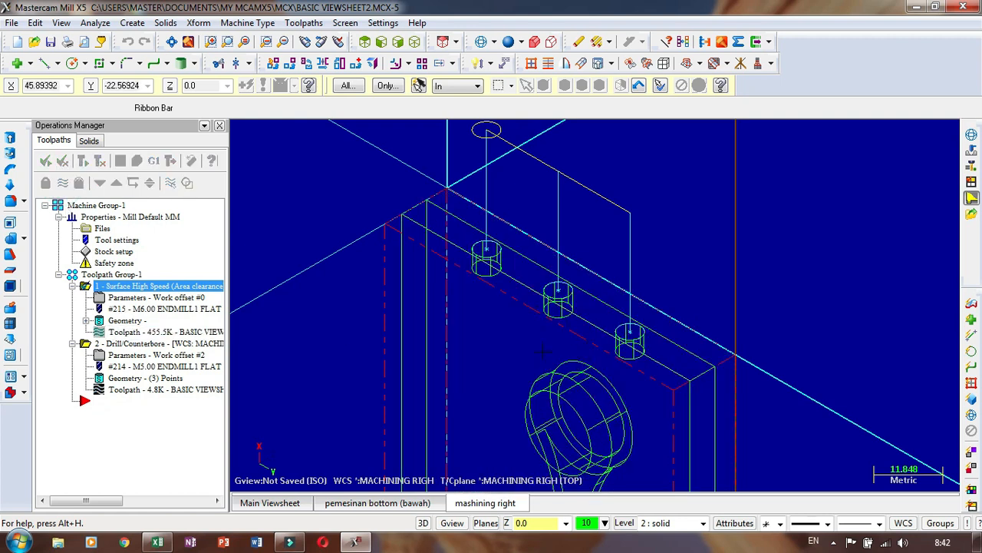
scroll(539, 192, down, 2)
scroll(526, 226, up, 2)
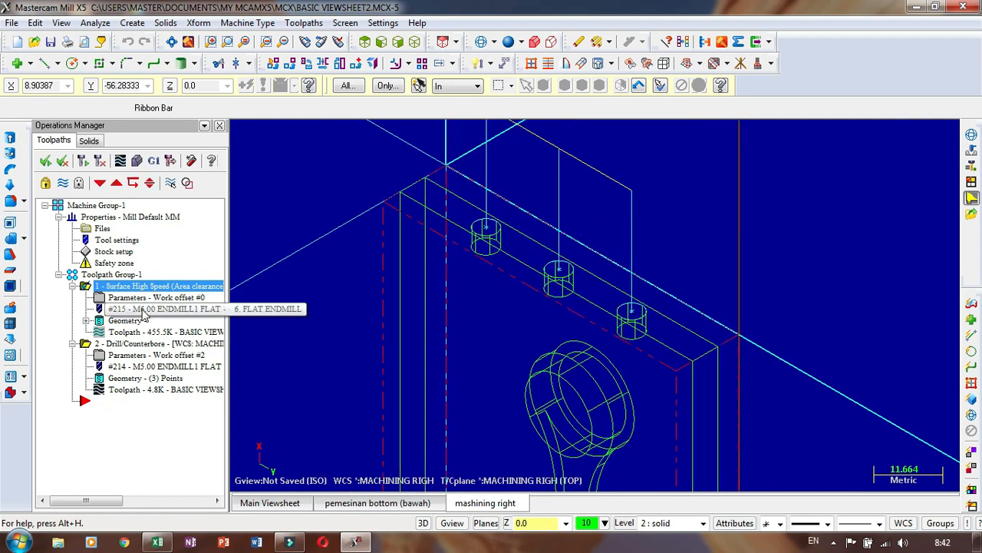
Set the drill operation's incremental depth to -4.0 by picking the first hole's bottom centre, and regenerate the toolpath
click(134, 355)
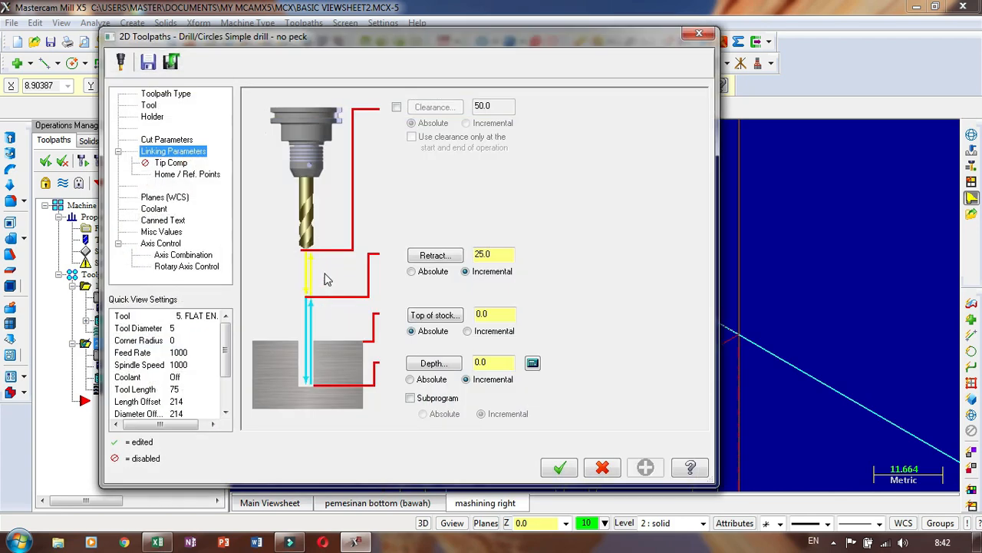
click(434, 363)
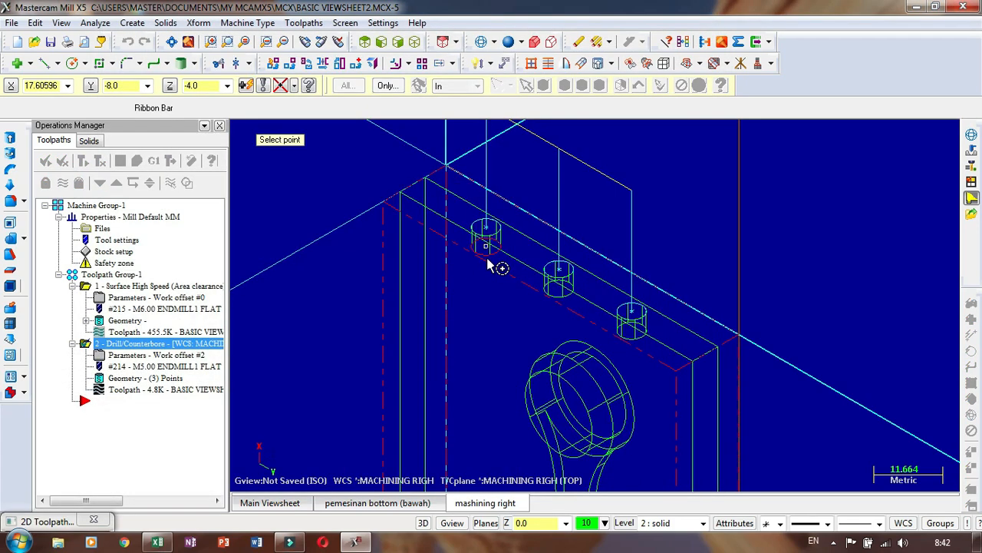
click(488, 265)
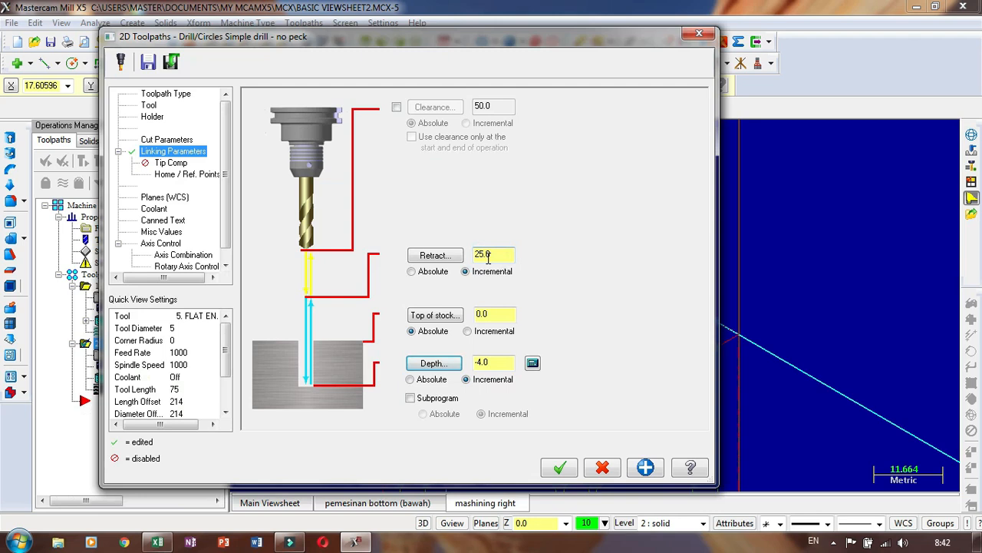
click(560, 470)
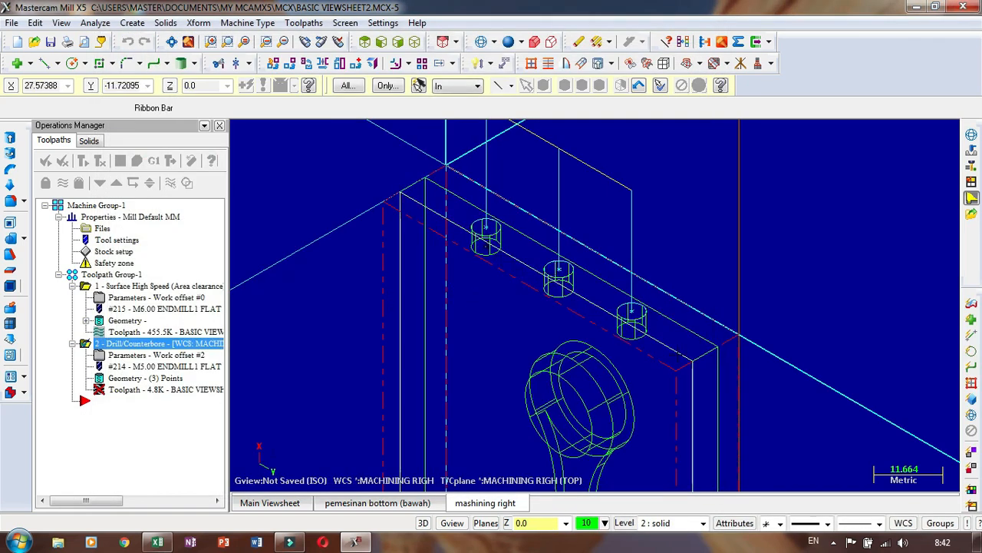
click(88, 160)
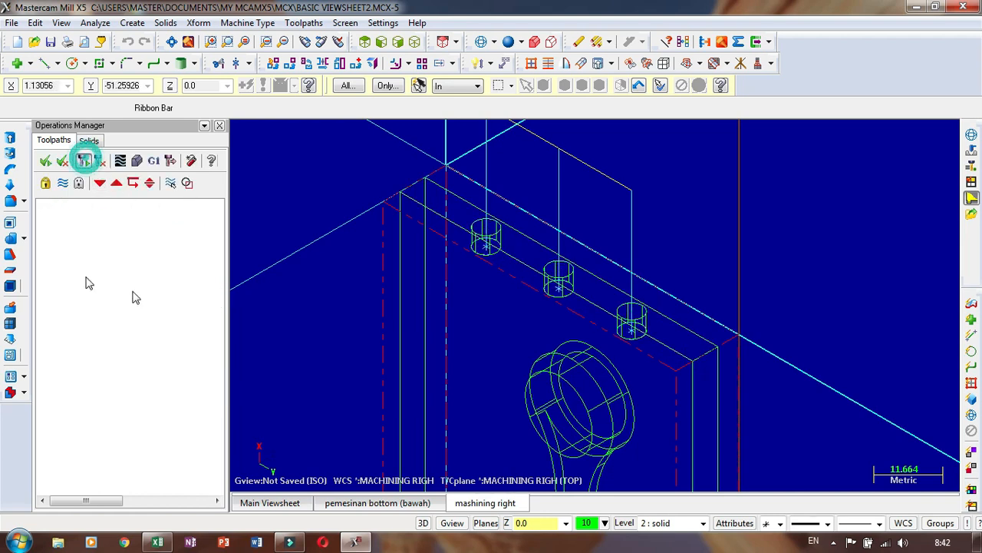
Backplot the regenerated drill operation, examine the tool's travel into the holes, and close the backplot
click(114, 345)
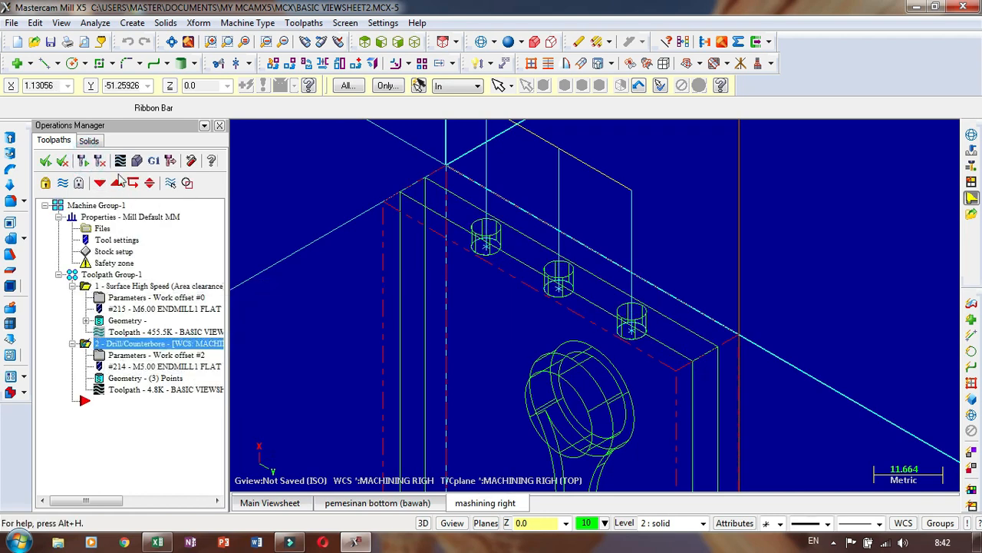
click(119, 162)
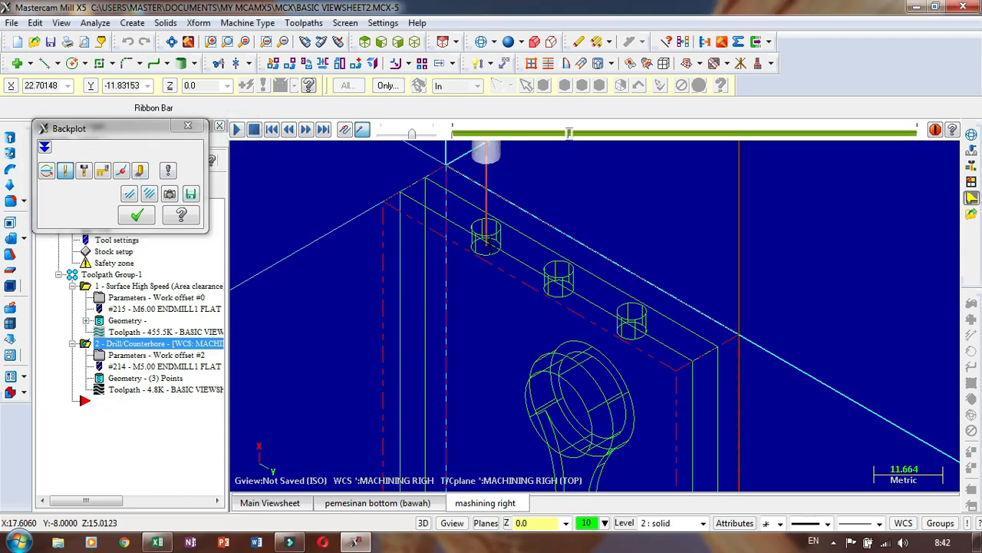
scroll(488, 284, up, 4)
scroll(488, 283, down, 6)
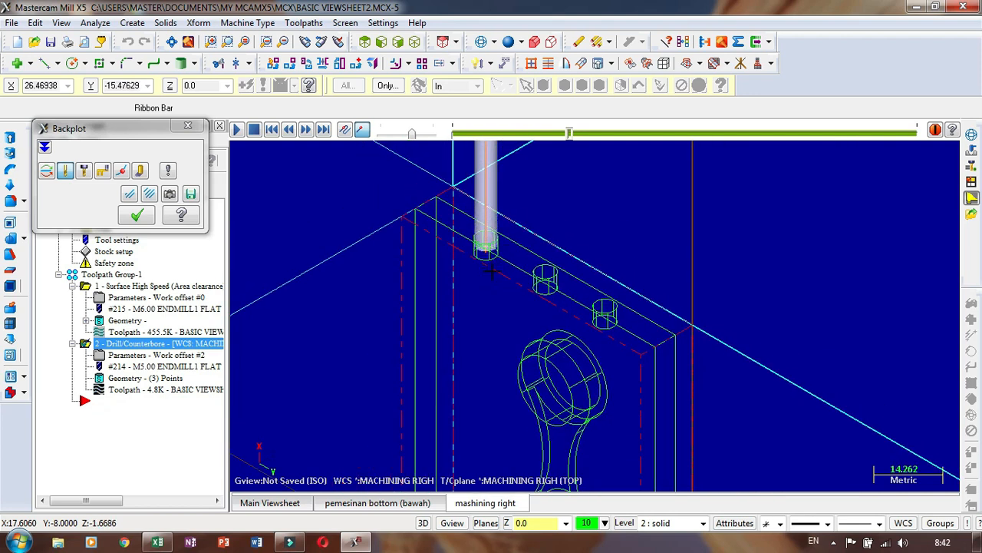
click(136, 215)
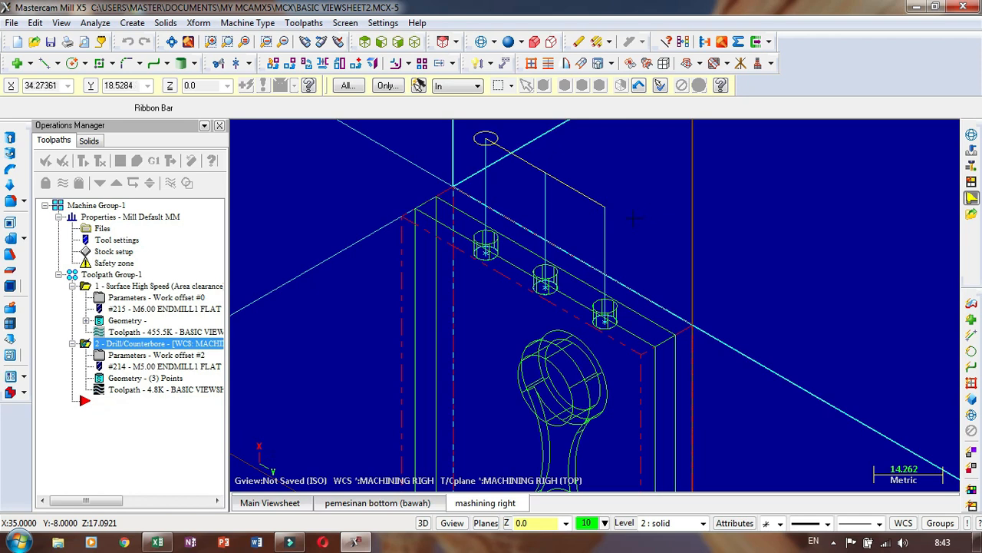
Switch to the pemesinan bottom (bawah) viewsheet and hide the displayed toolpath of the drill operation
scroll(479, 208, down, 5)
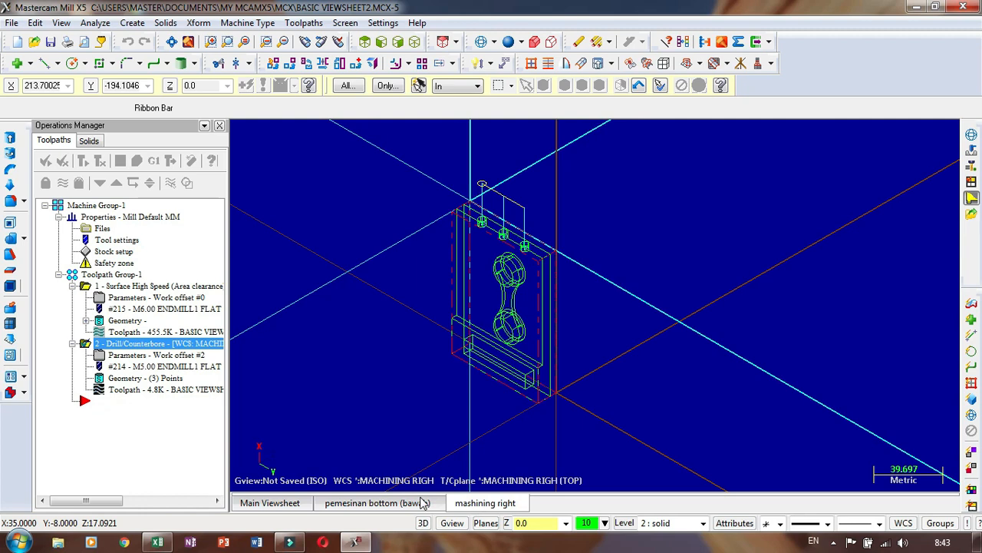
click(392, 502)
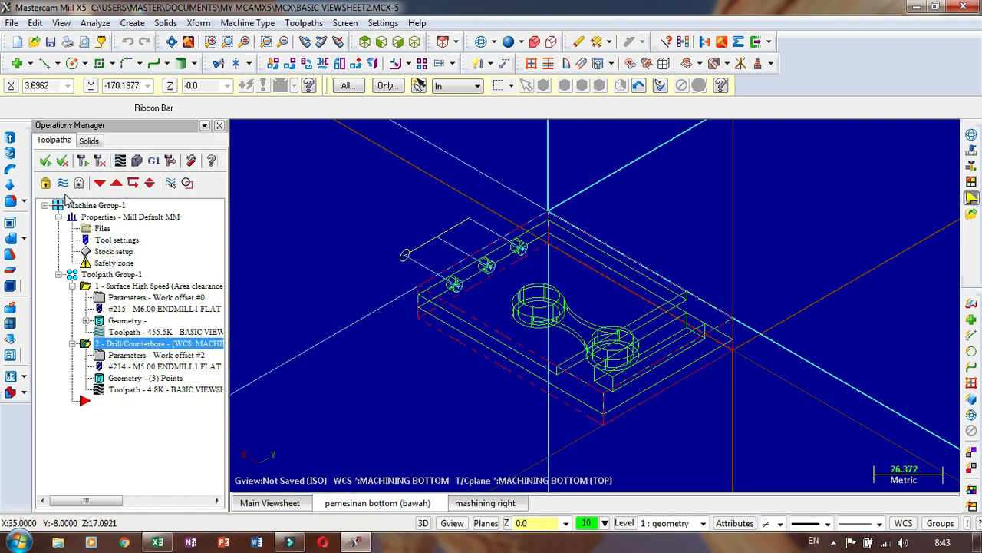
click(63, 183)
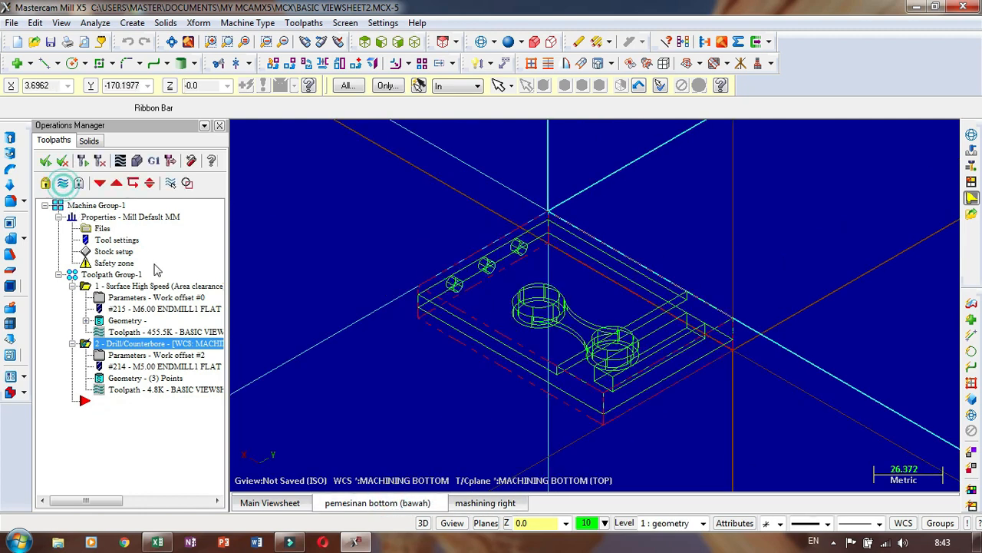
Shade the solid and create a pocket toolpath using the large recessed bottom face as its solid chain
click(508, 41)
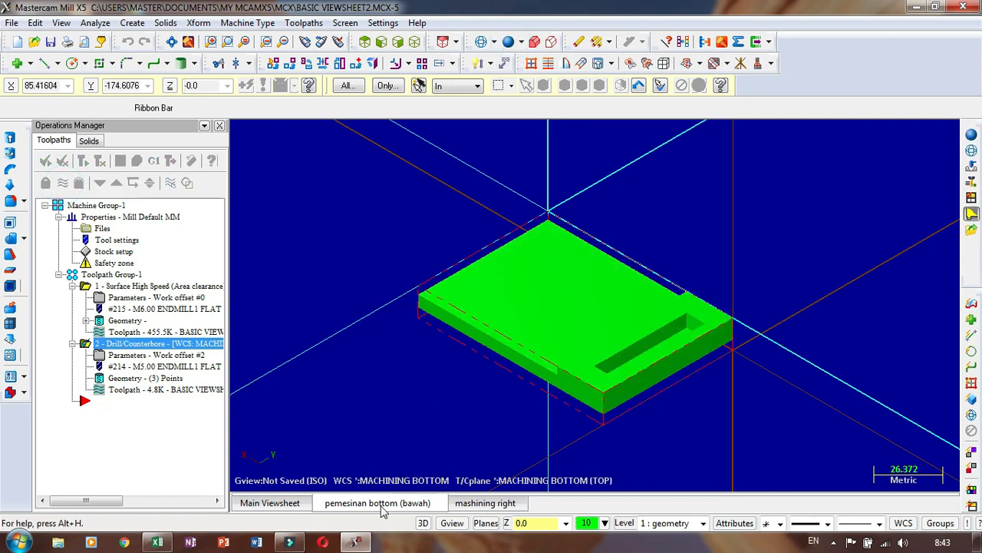
click(116, 400)
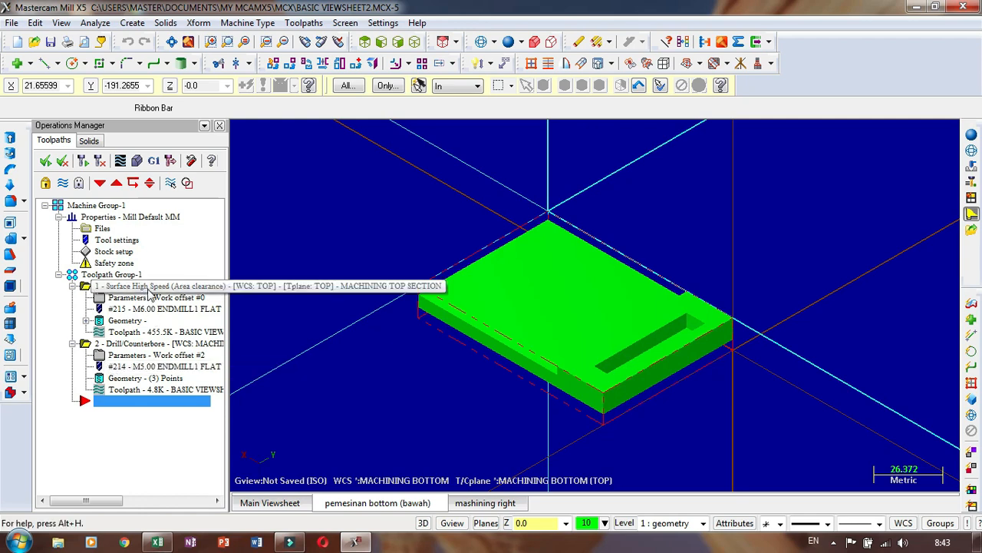
right_click(125, 401)
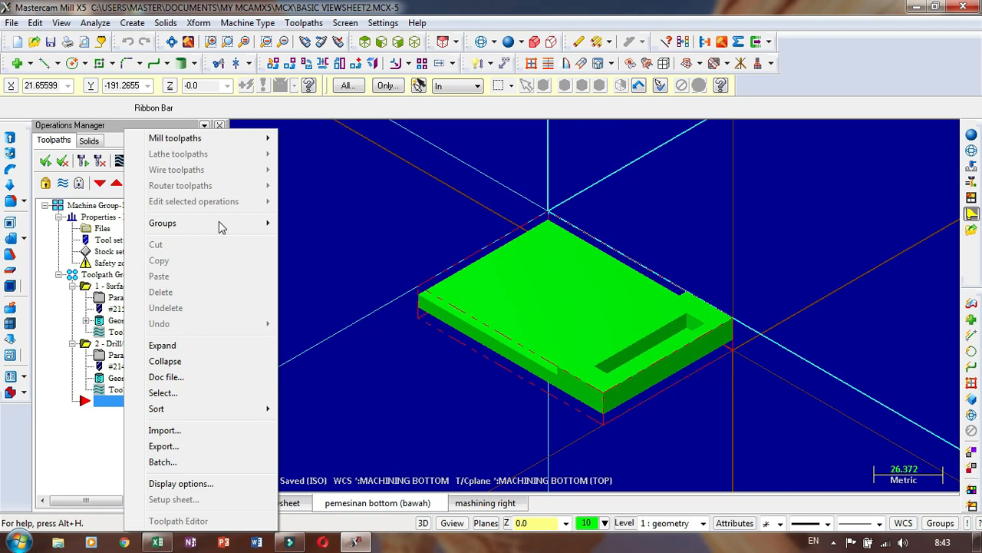
mouse_move(197, 136)
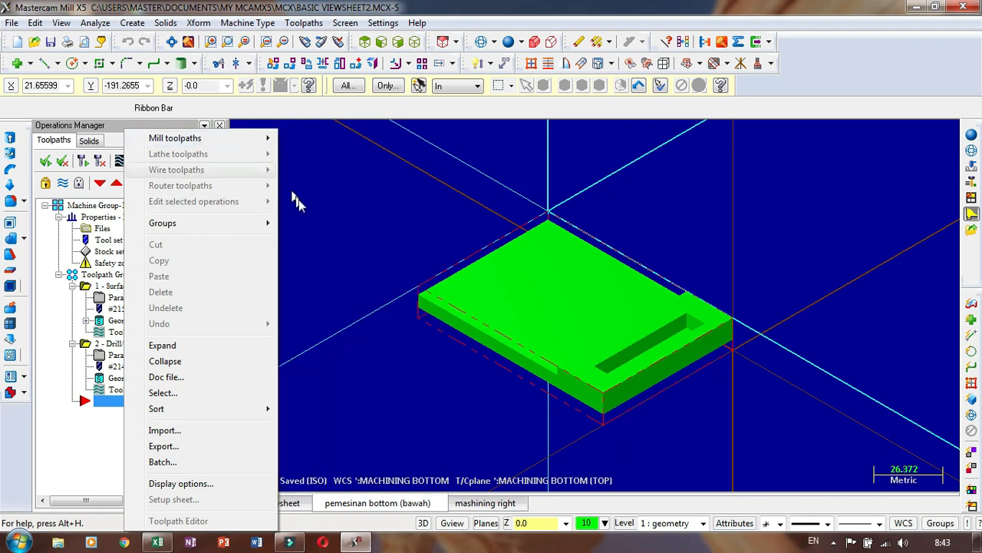
click(326, 227)
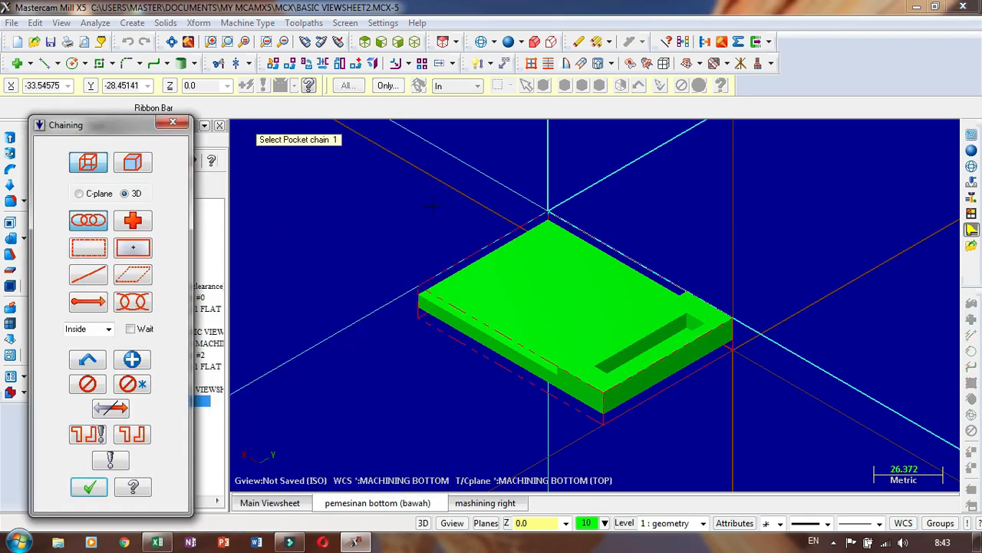
click(150, 158)
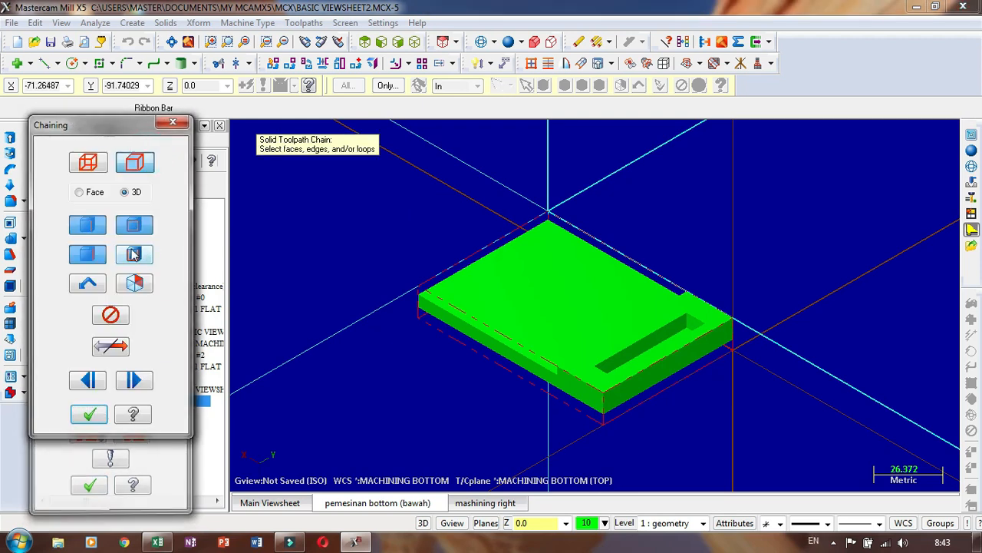
click(135, 224)
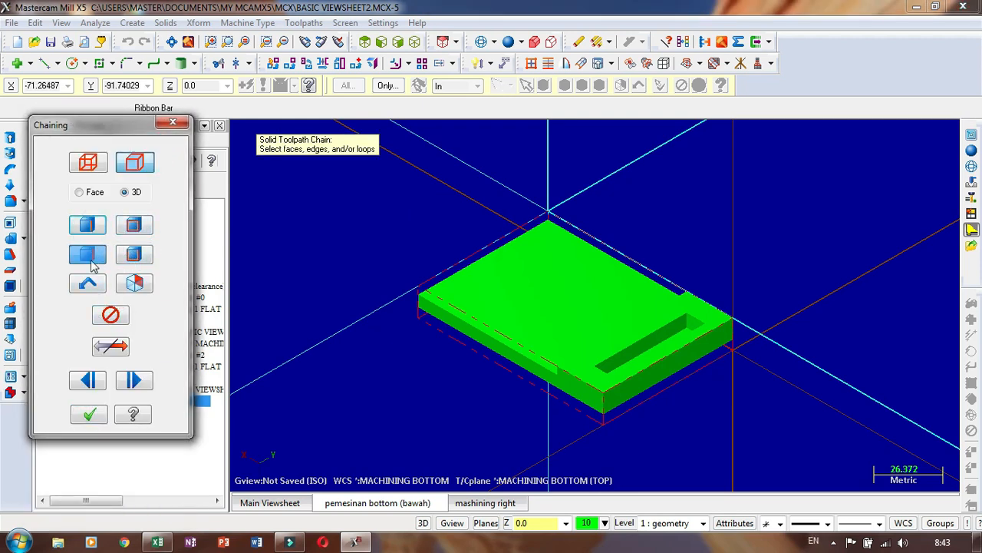
click(538, 294)
click(89, 415)
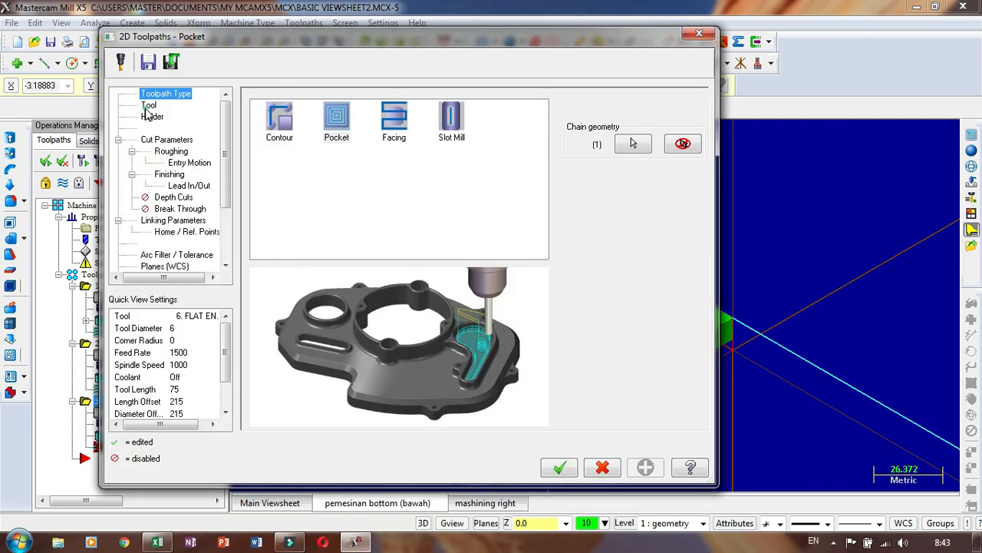
Choose the 6 mm flat endmill (tool 215) for the pocket operation and set the pocket type to Facing
click(148, 106)
click(323, 145)
click(326, 134)
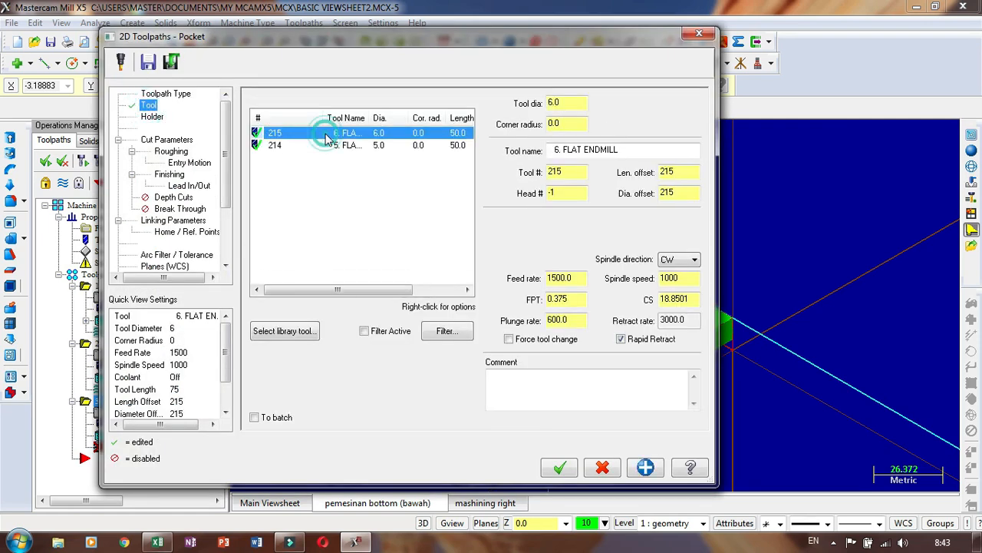
click(167, 140)
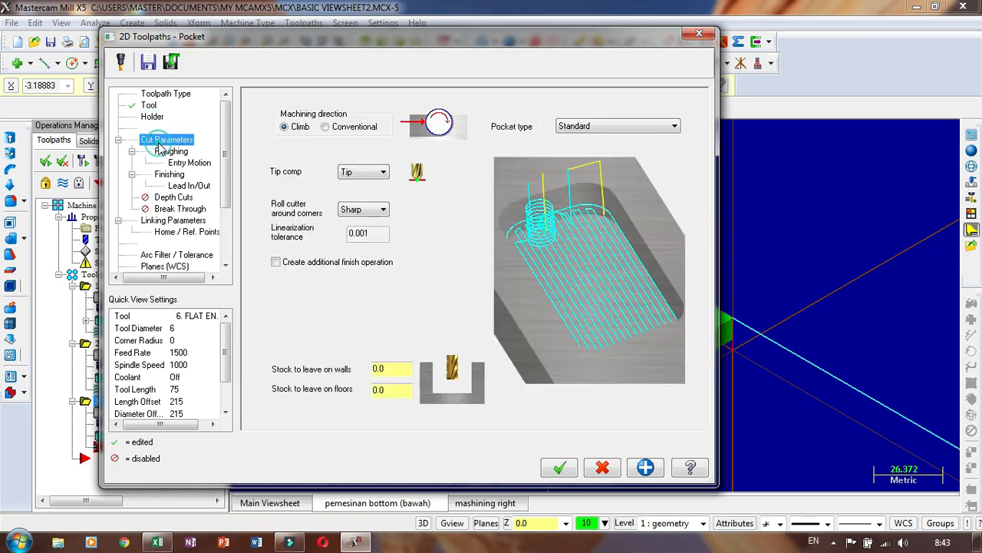
click(567, 126)
click(594, 148)
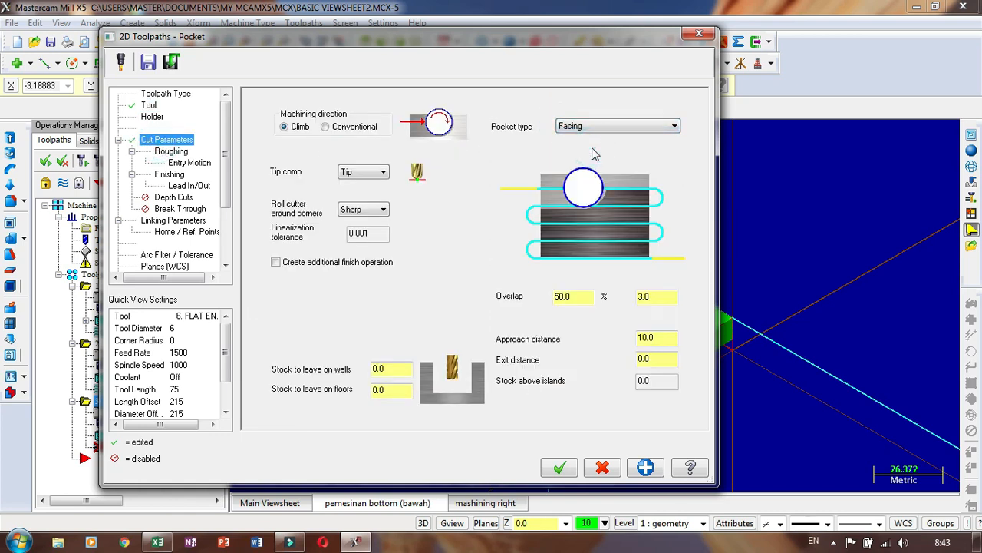
Disable lead in/out, enable depth cuts with a max rough step of 1.0 and keep tool down, and generate the facing toolpath
click(190, 185)
click(253, 97)
click(175, 197)
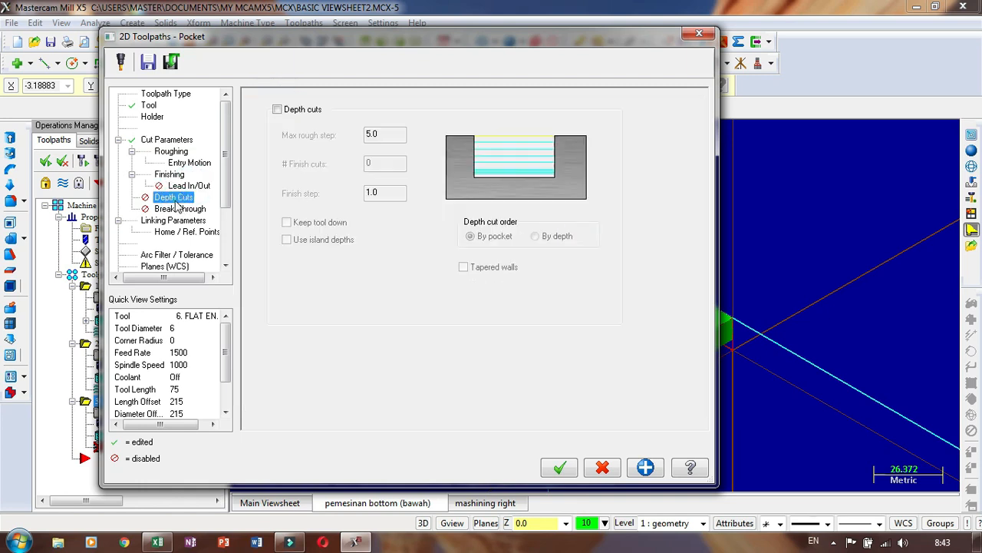
click(278, 109)
click(374, 135)
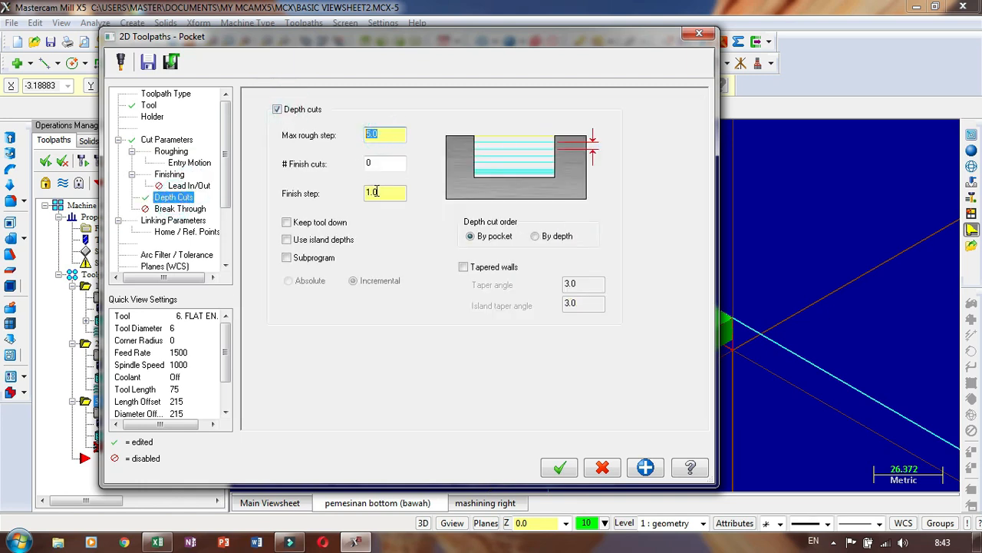
click(324, 225)
click(559, 468)
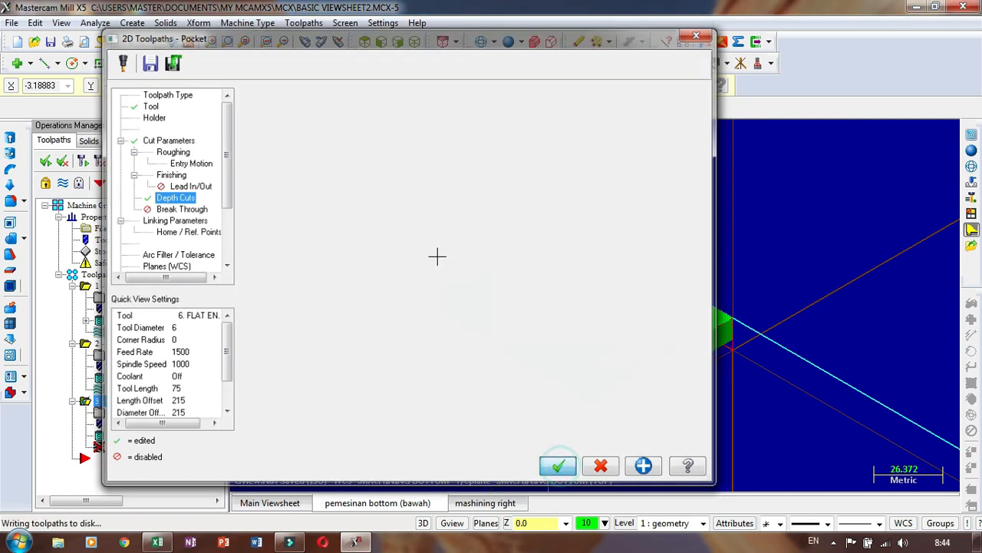
Create a second pocket toolpath using the floor face of the rectangular slot as its solid chain
middle_drag(521, 184, 587, 183)
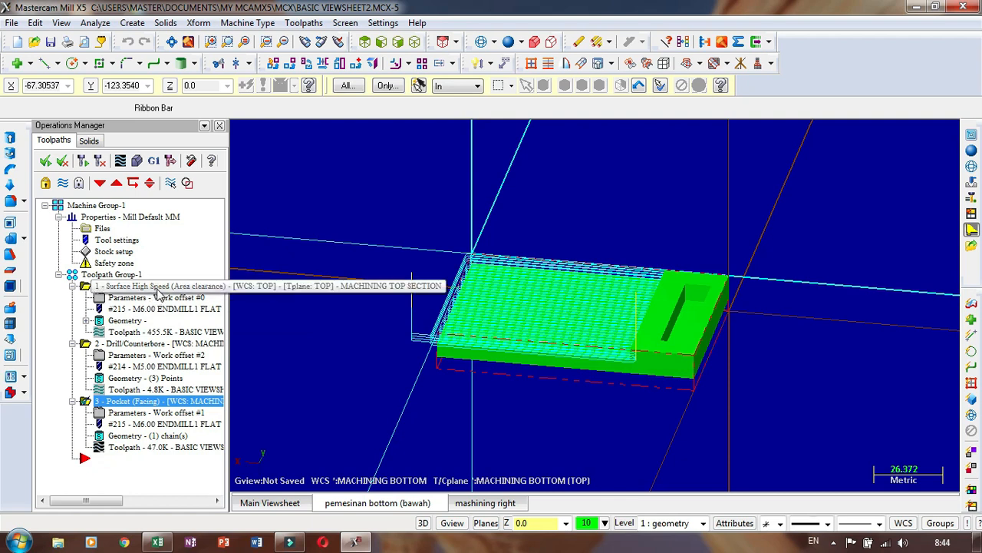
middle_drag(434, 404, 414, 358)
middle_drag(493, 356, 677, 270)
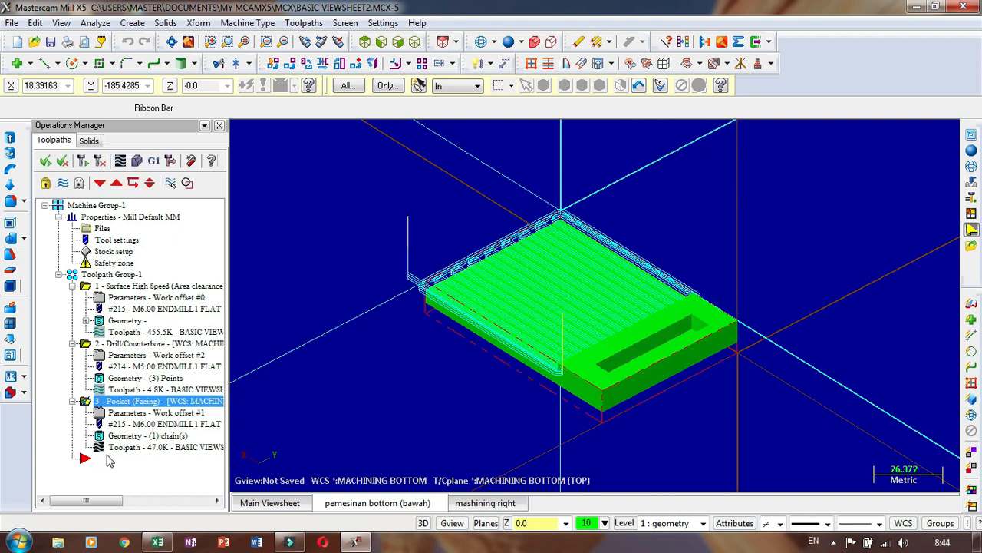
right_click(114, 459)
mouse_move(200, 64)
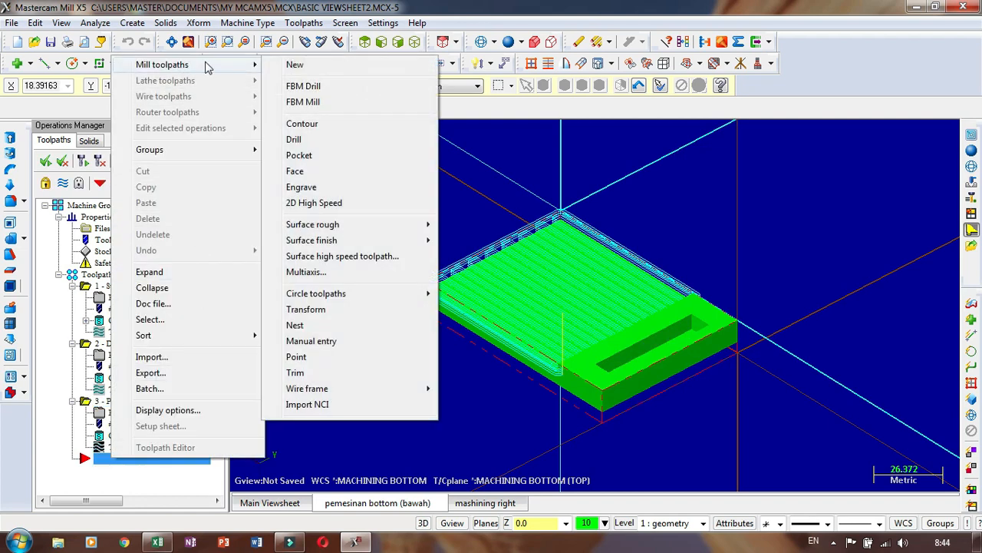
click(315, 155)
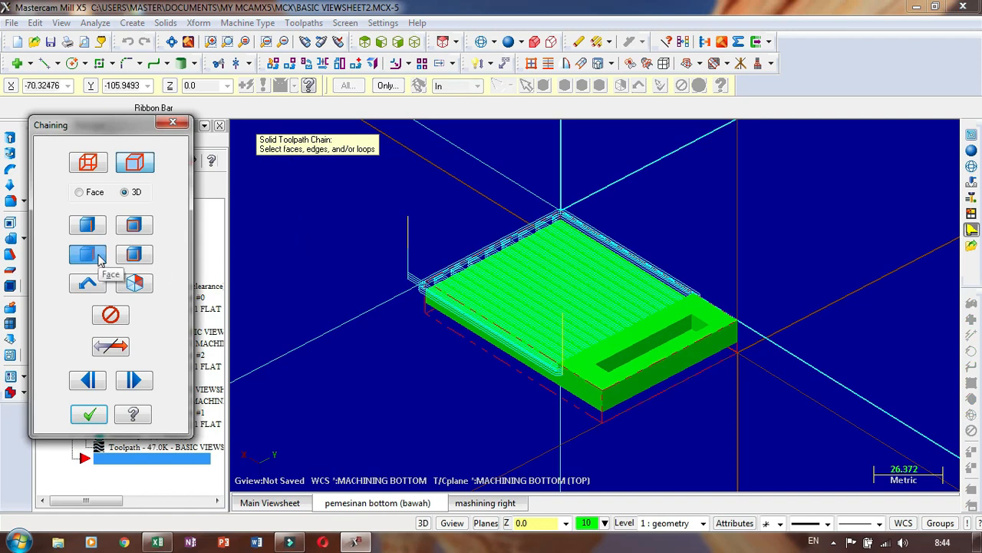
scroll(685, 354, up, 4)
middle_drag(685, 242, 711, 287)
scroll(732, 122, down, 4)
scroll(698, 297, up, 1)
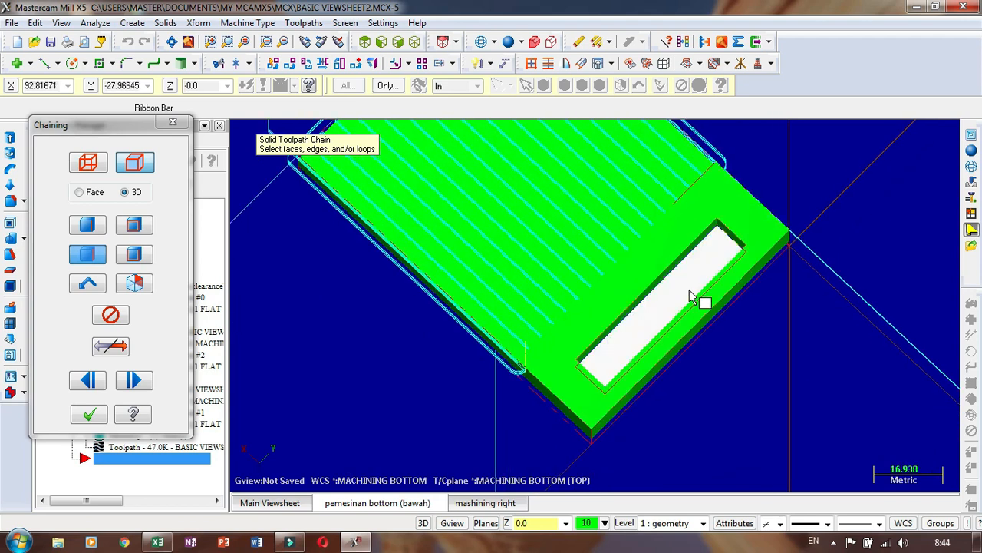
click(691, 297)
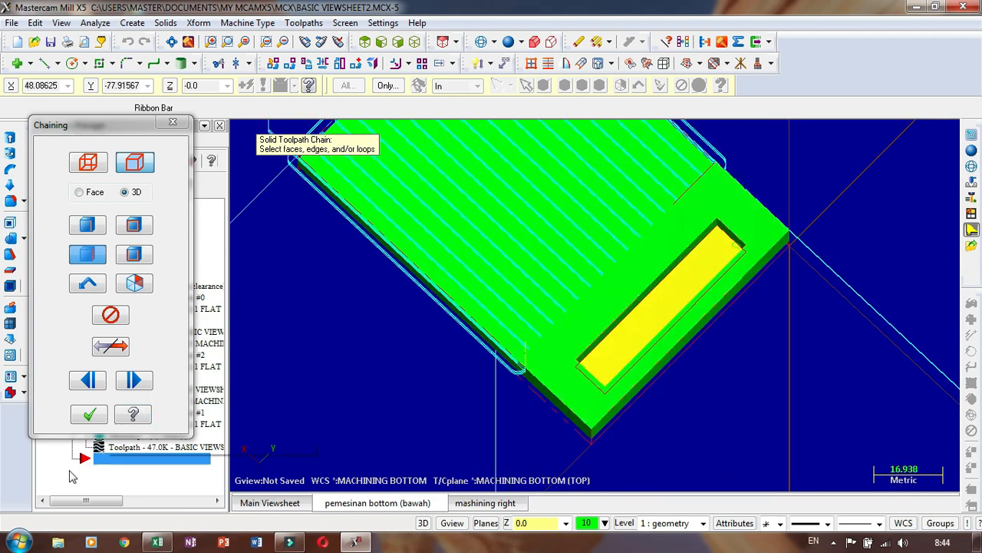
click(87, 413)
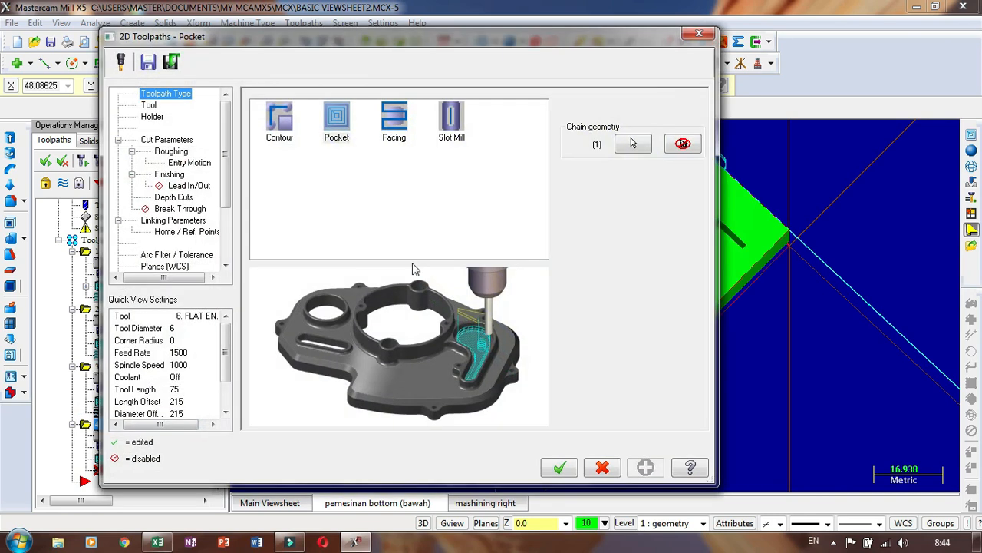
Choose the 6 mm flat endmill (tool 215) for the slot pocket and set the pocket type to Standard
click(148, 105)
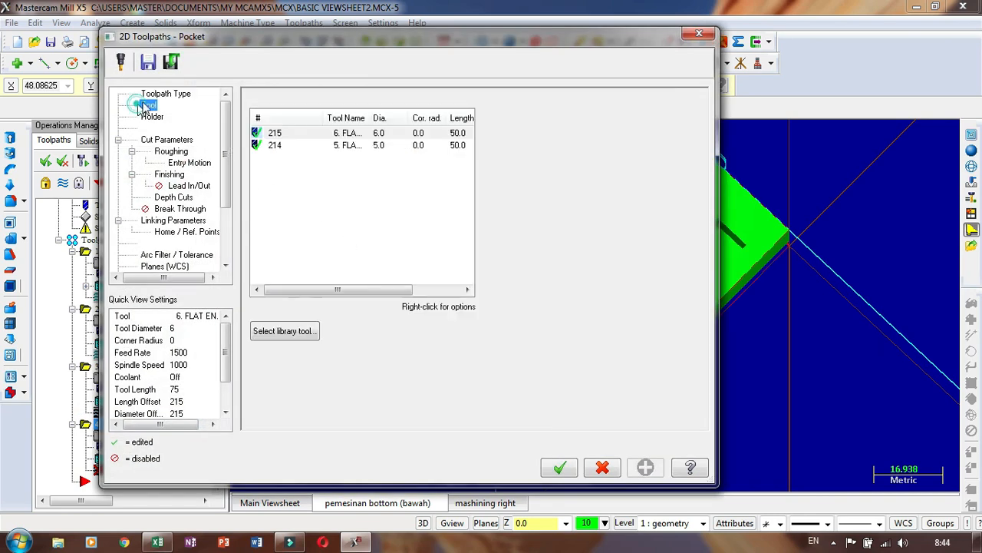
click(344, 135)
click(167, 140)
click(618, 126)
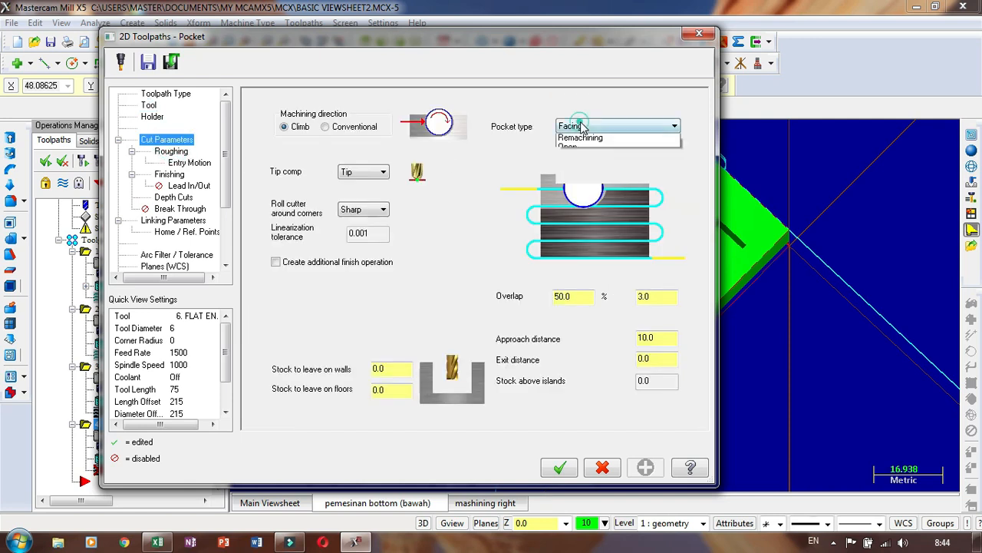
click(606, 138)
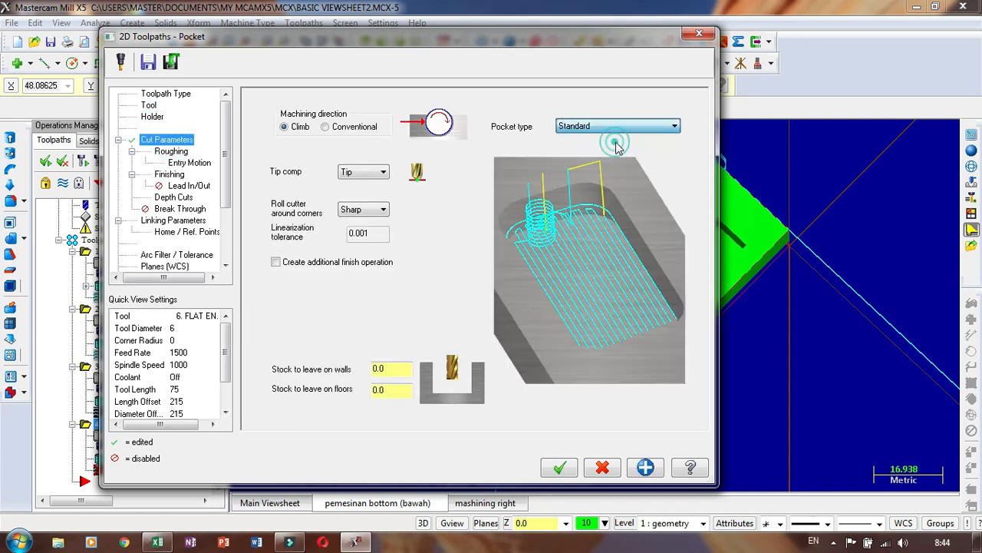
Review the slot pocket's depth cuts and its stock to leave on walls and floors, and generate the toolpath
click(179, 198)
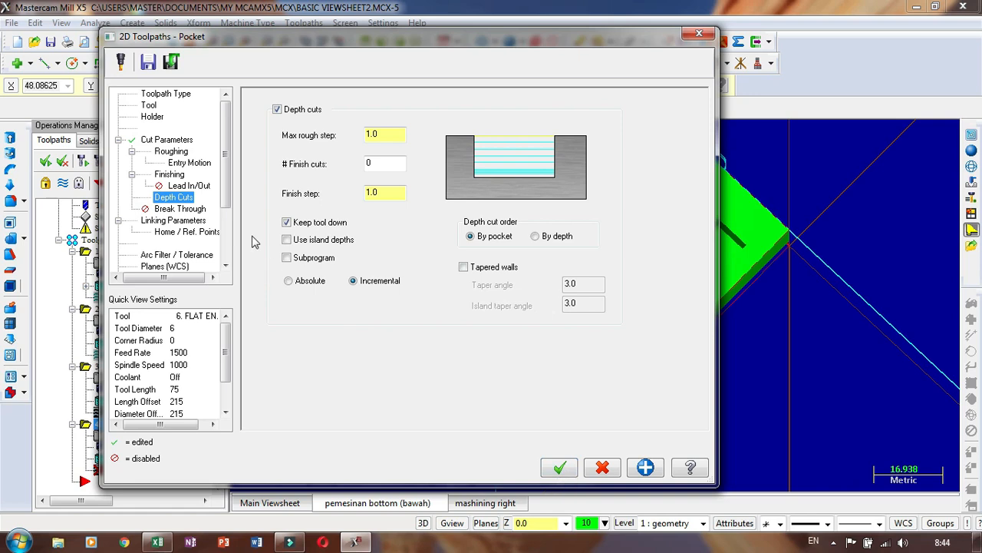
click(178, 142)
click(398, 370)
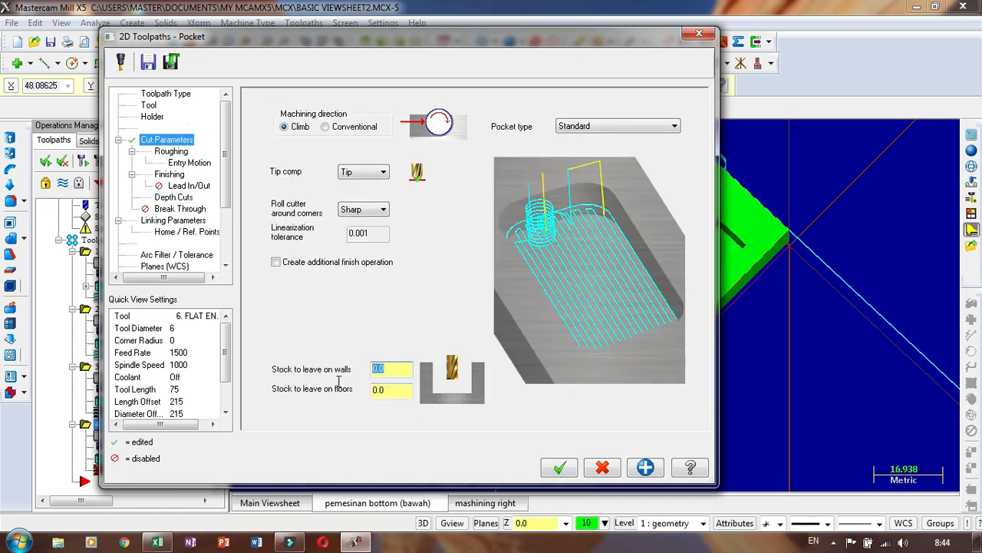
click(392, 393)
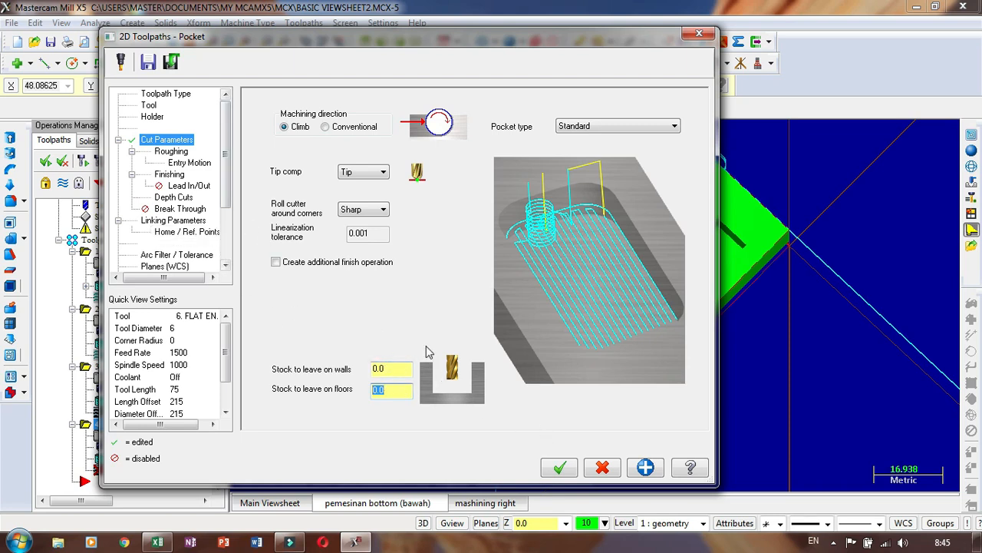
click(559, 467)
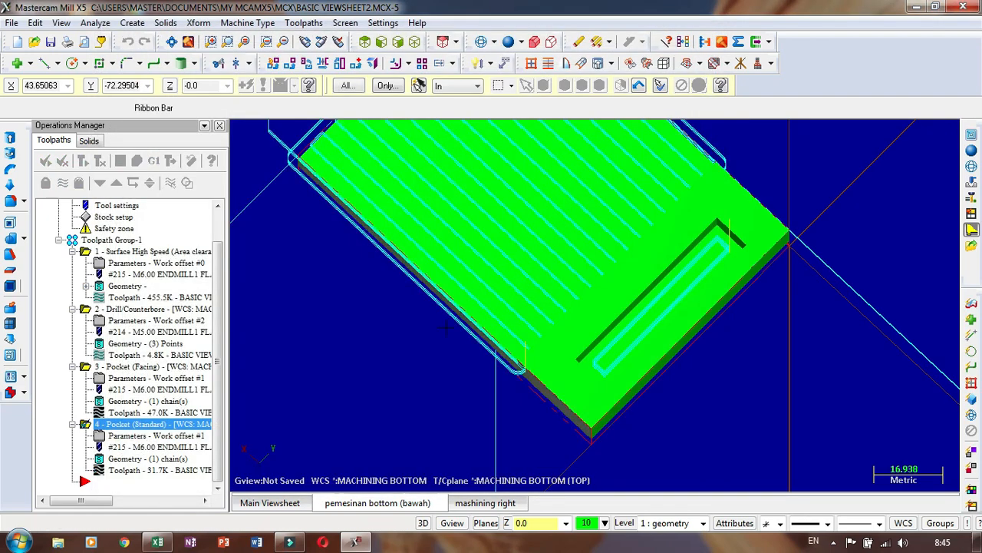
Run a solid verification of the slot pocket operation, examine the machined slot from above, and close the verification
middle_drag(422, 326, 491, 297)
scroll(656, 309, down, 7)
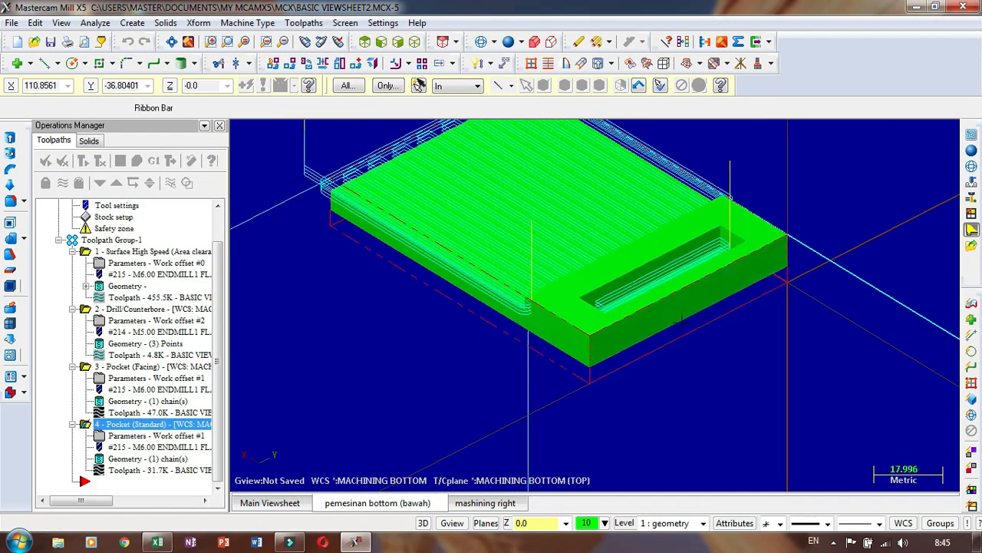
click(136, 161)
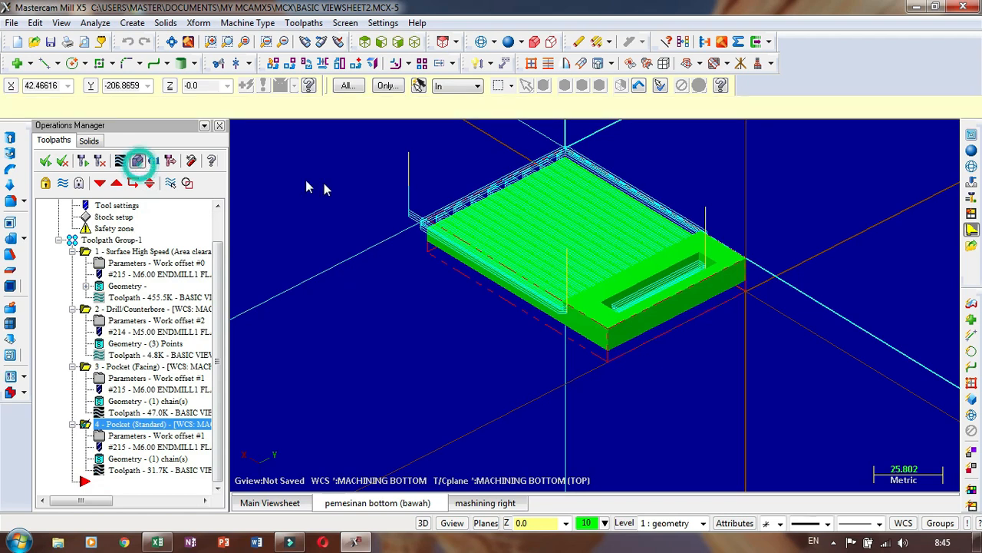
click(141, 53)
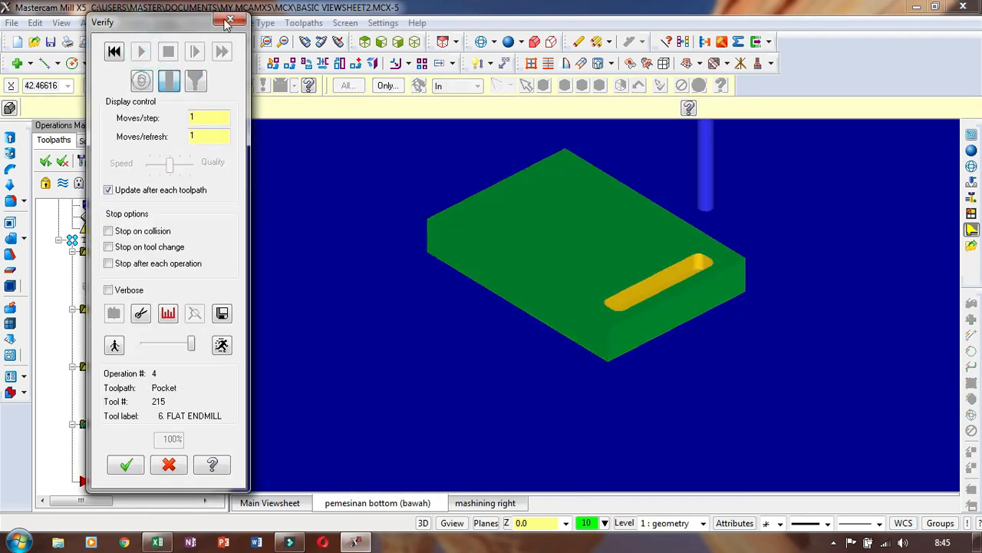
middle_drag(729, 230, 714, 303)
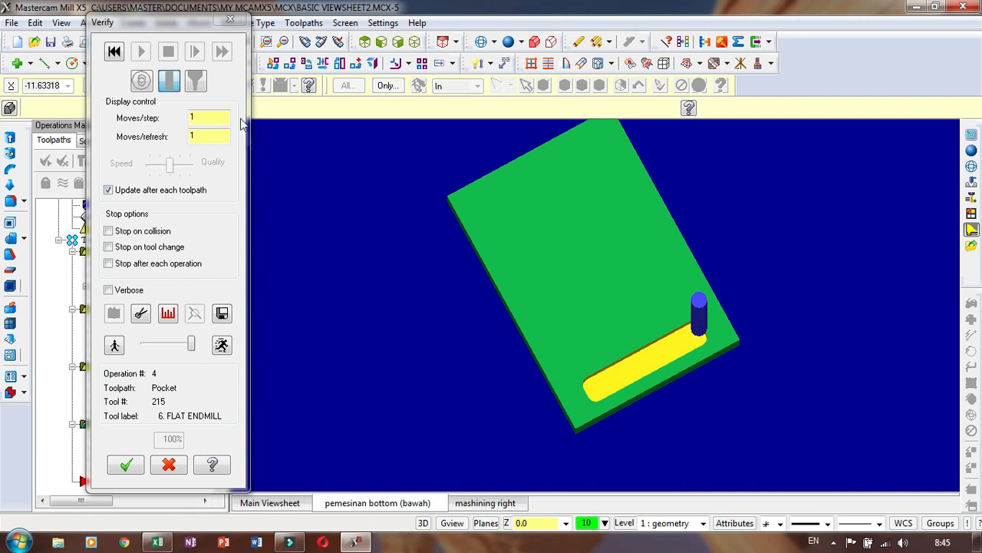
click(230, 18)
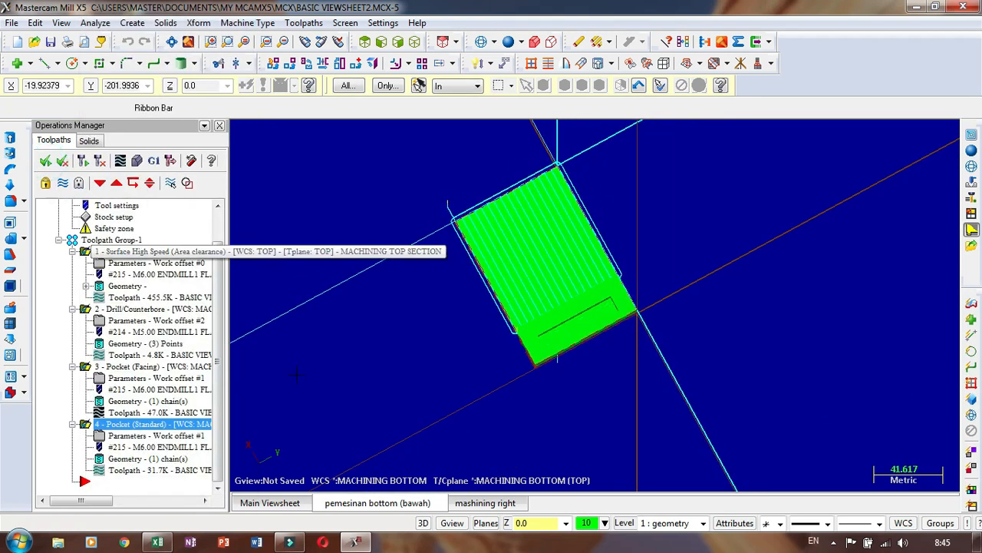
Activate the Main Viewsheet, select all operations and turn on the display of their toolpaths
click(271, 503)
scroll(340, 325, down, 3)
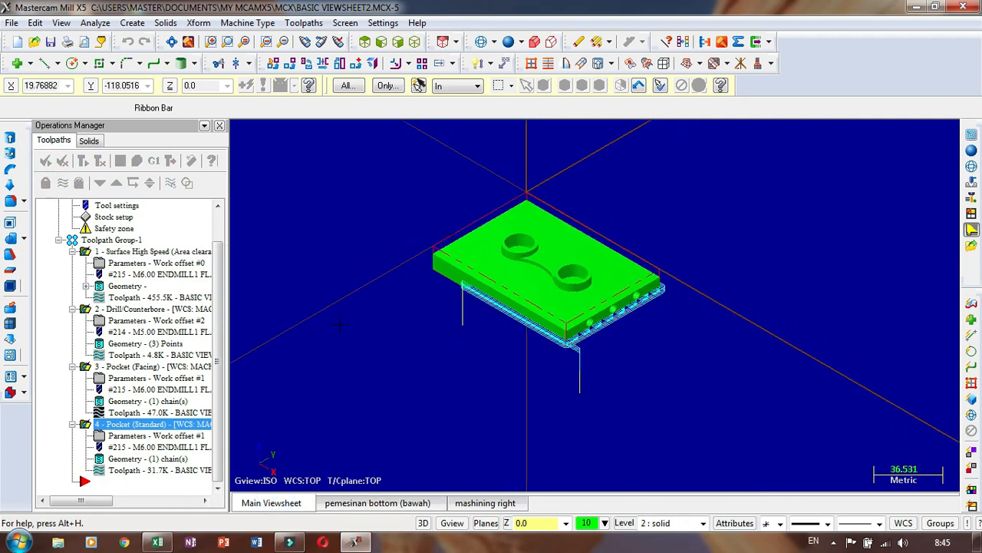
click(46, 161)
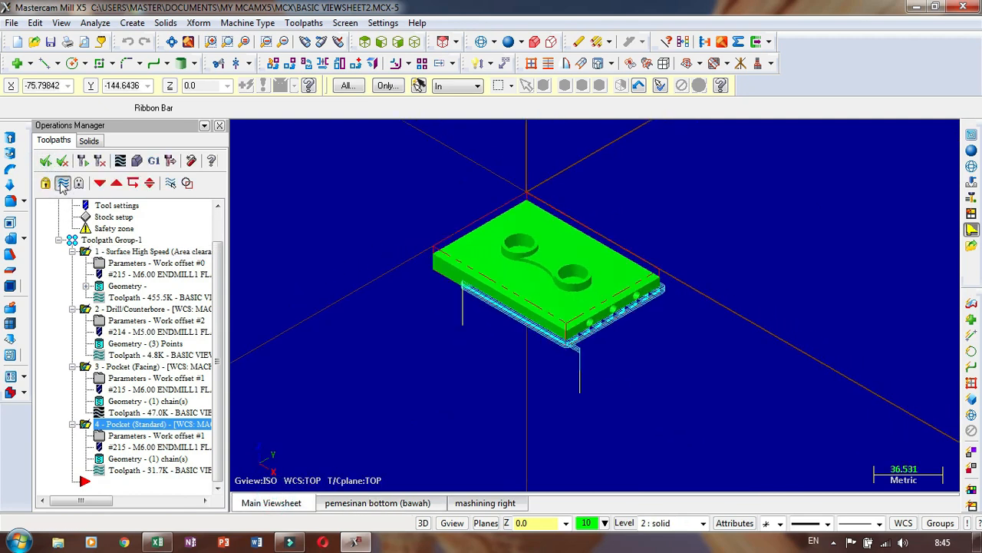
click(63, 186)
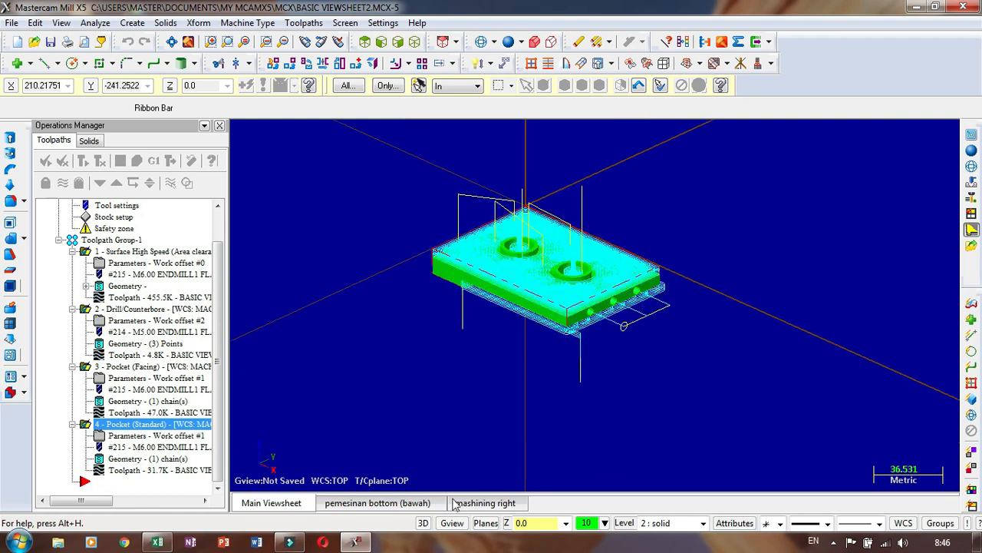
Review the displayed toolpaths in the bottom and right machining viewsheets, and return to the Main Viewsheet
click(418, 504)
click(516, 503)
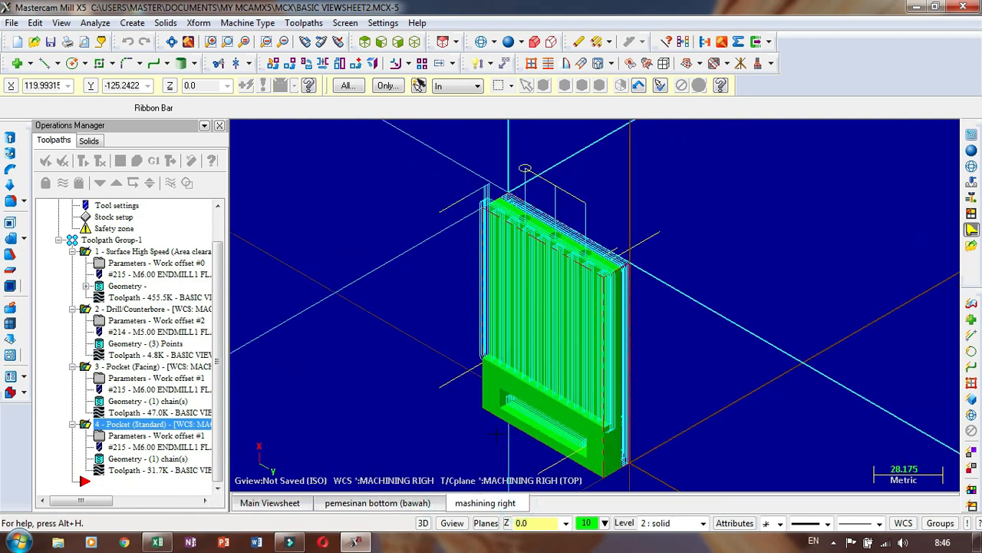
click(376, 504)
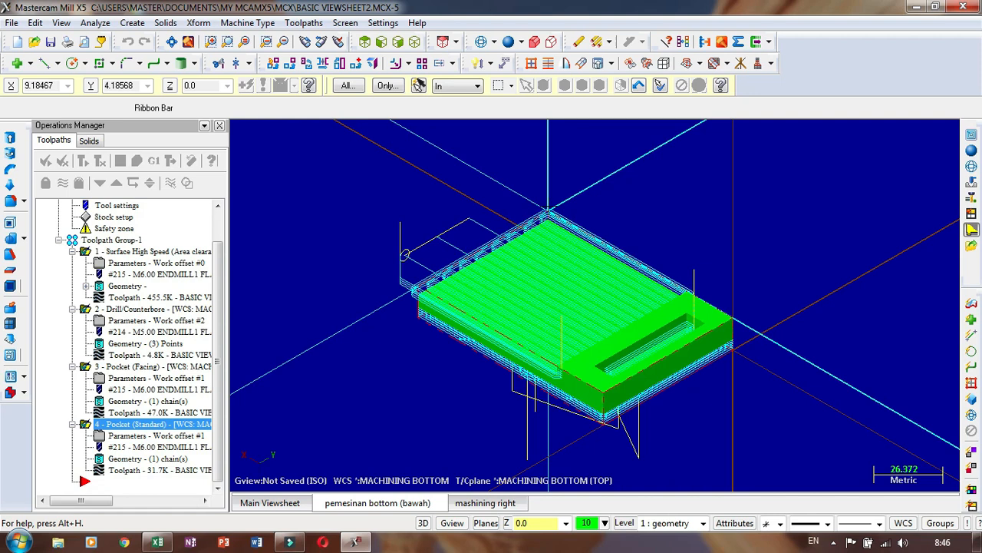
click(491, 502)
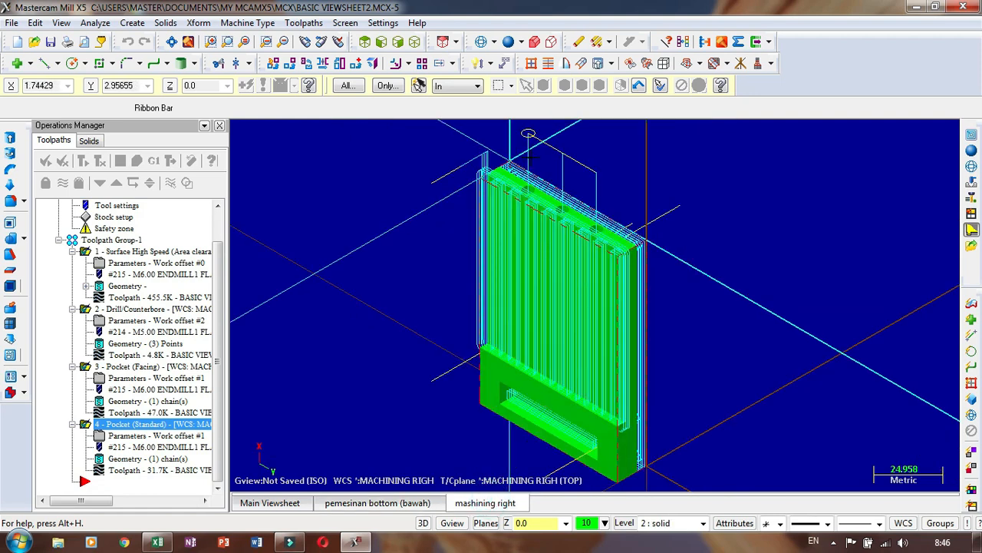
click(378, 503)
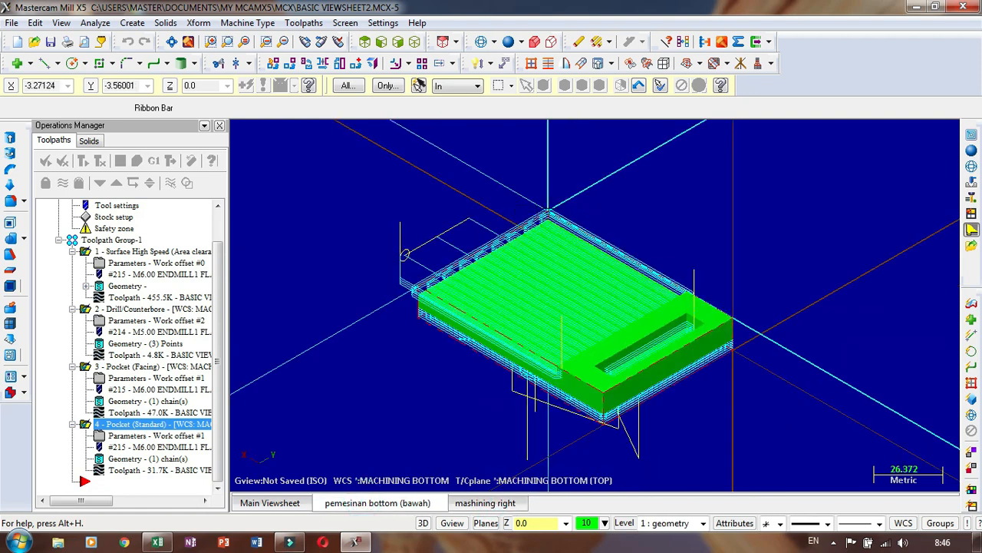
click(270, 503)
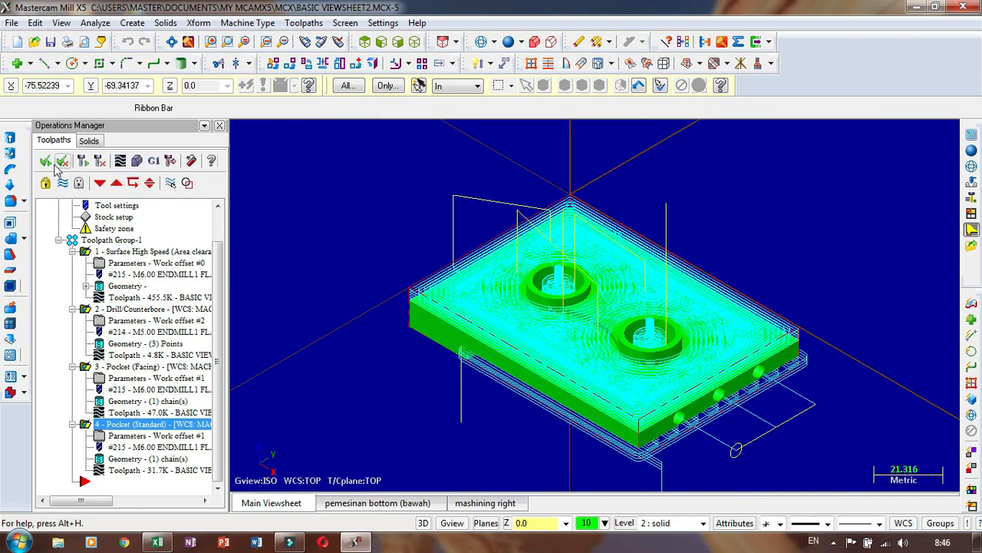
Run a solid verification of all operations together from the Main Viewsheet and fast-forward the simulation to its end
scroll(426, 213, down, 2)
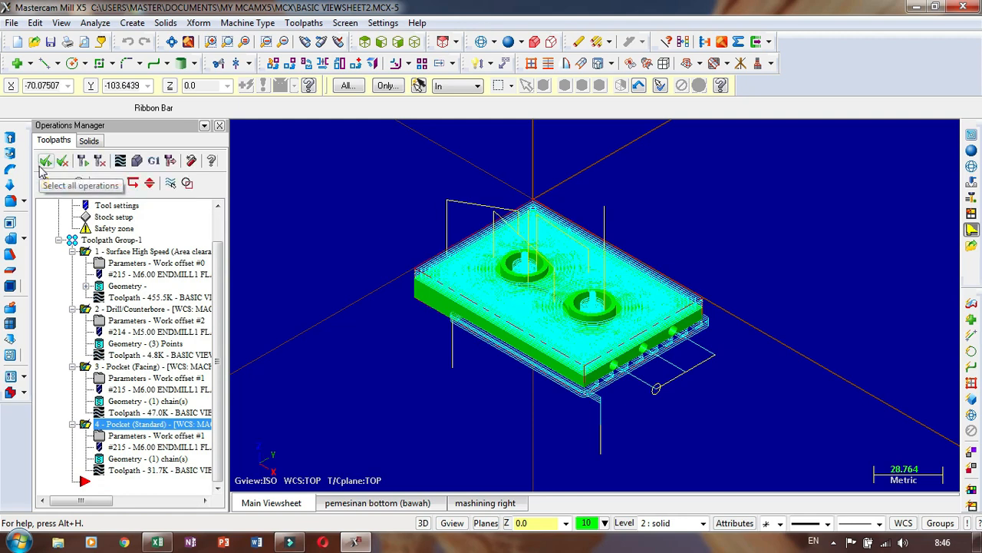
click(137, 160)
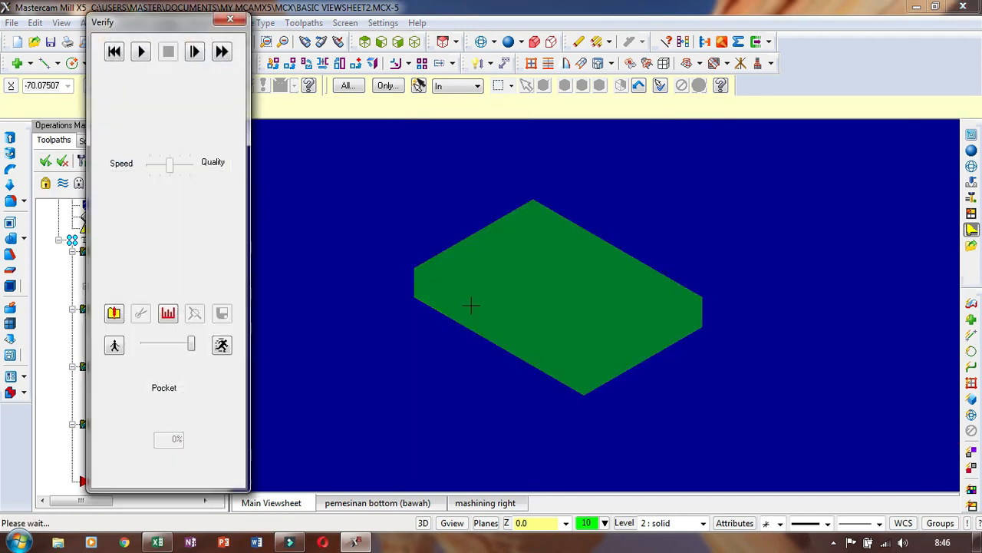
click(140, 51)
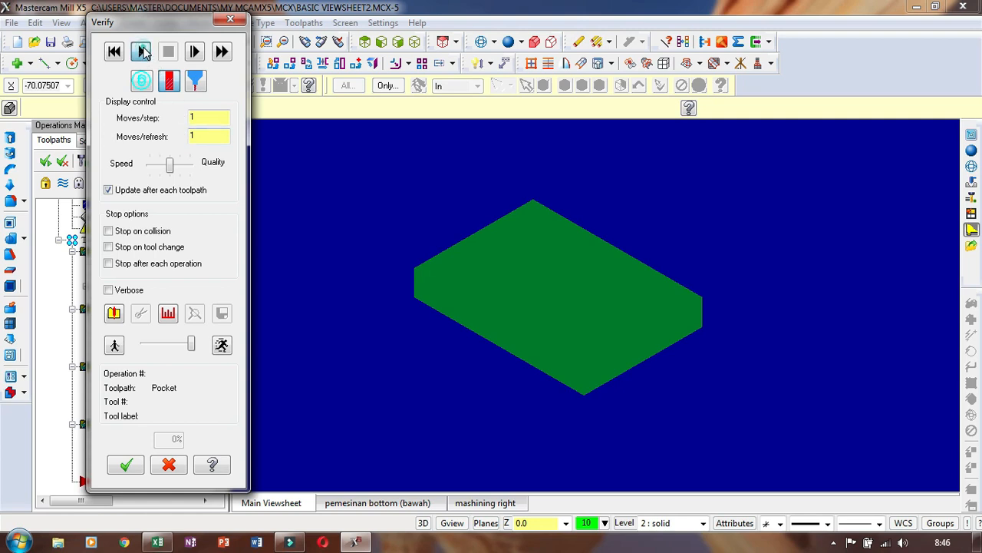
click(689, 261)
scroll(771, 286, down, 1)
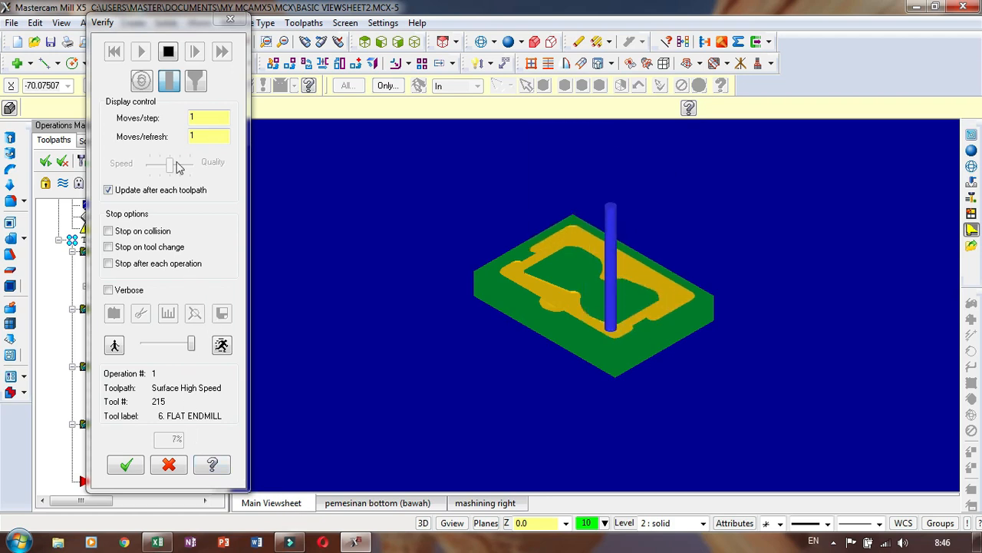
click(170, 53)
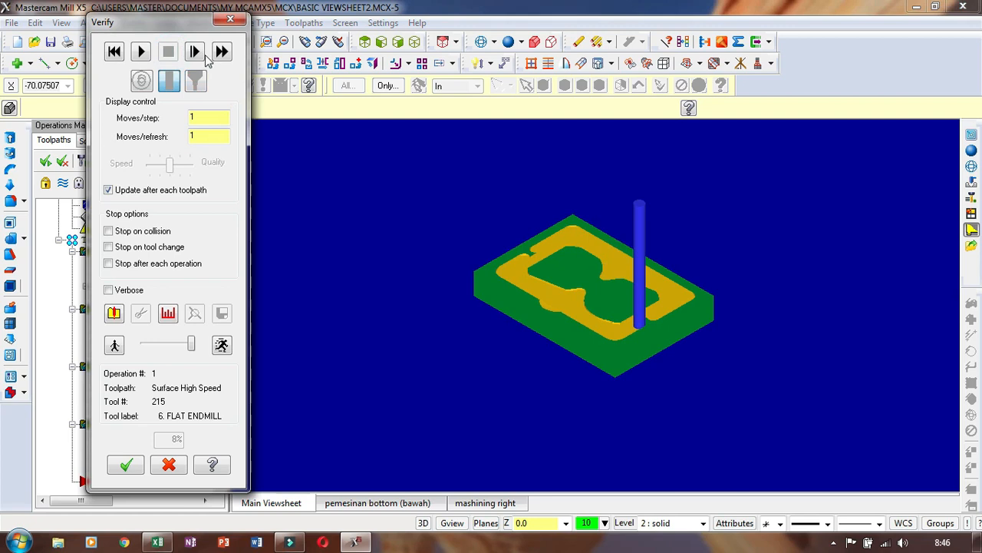
click(197, 52)
click(222, 52)
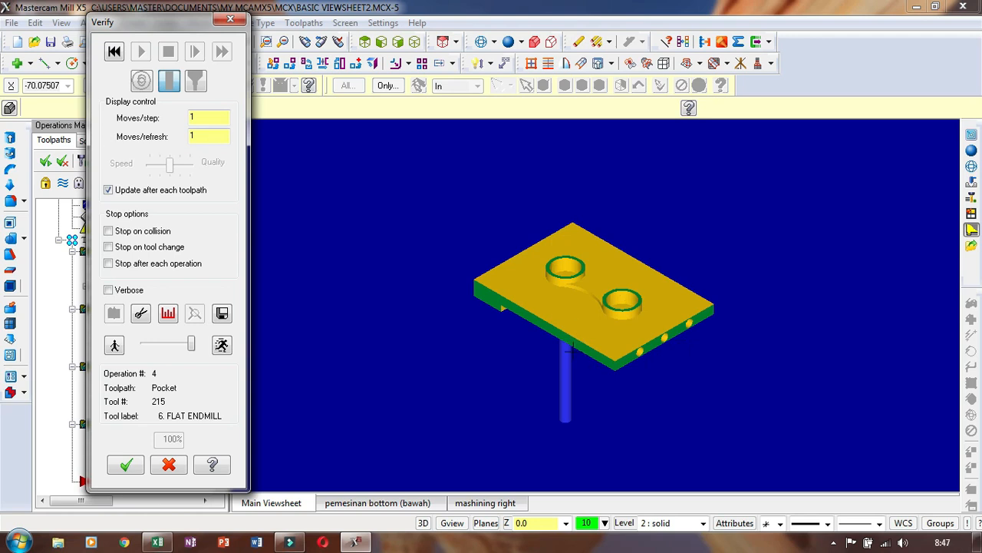
Examine the underside of the simulated part with its faced area and slot, and close the verification
middle_drag(523, 371, 511, 174)
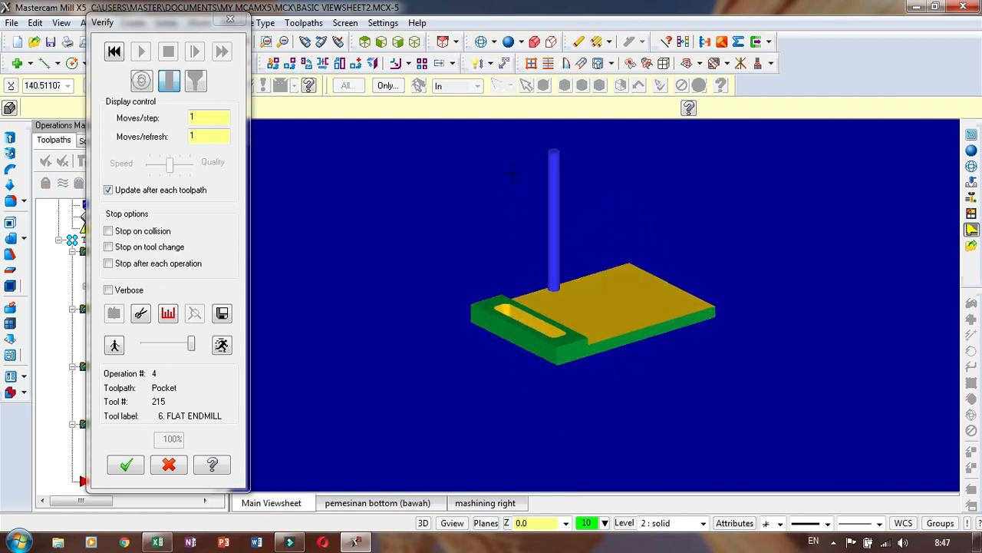
click(230, 18)
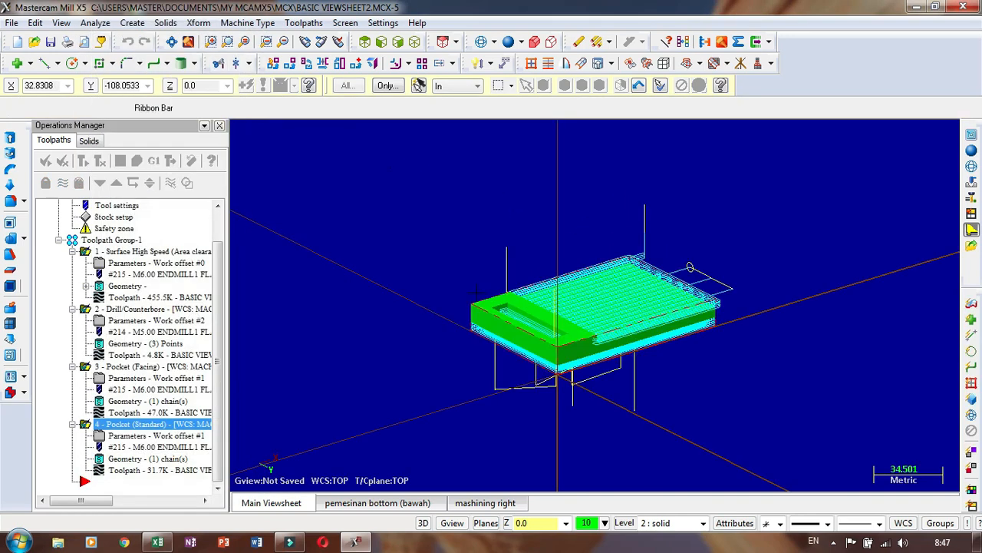
scroll(459, 280, down, 3)
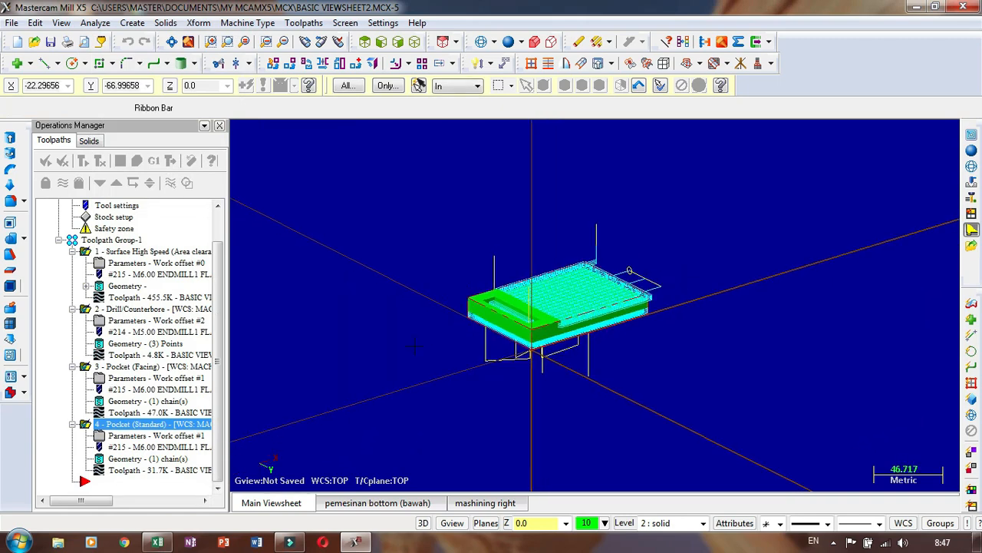
Check the bottom machining viewsheet once more and go back to the Main Viewsheet to view the top side toolpaths
click(337, 503)
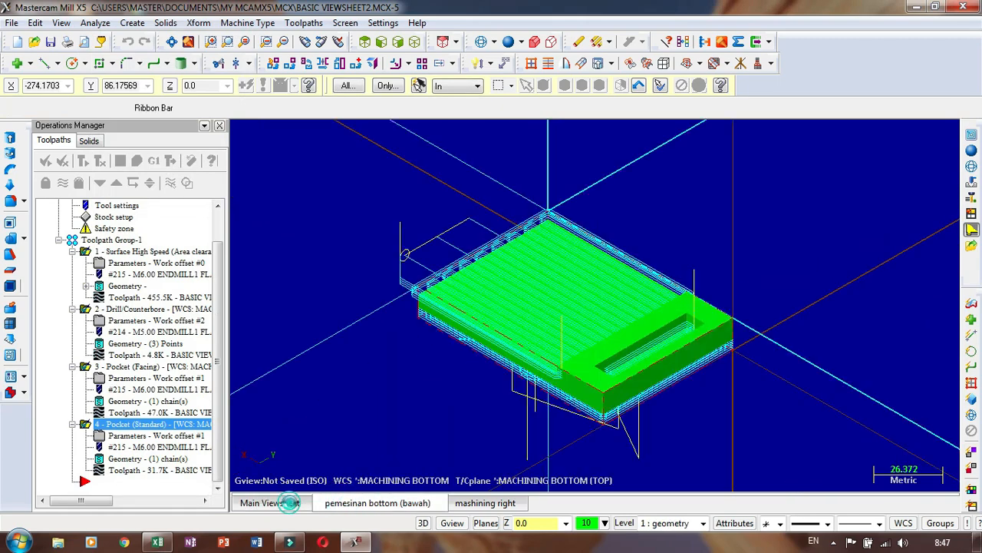
click(280, 502)
scroll(501, 303, down, 5)
scroll(334, 360, up, 4)
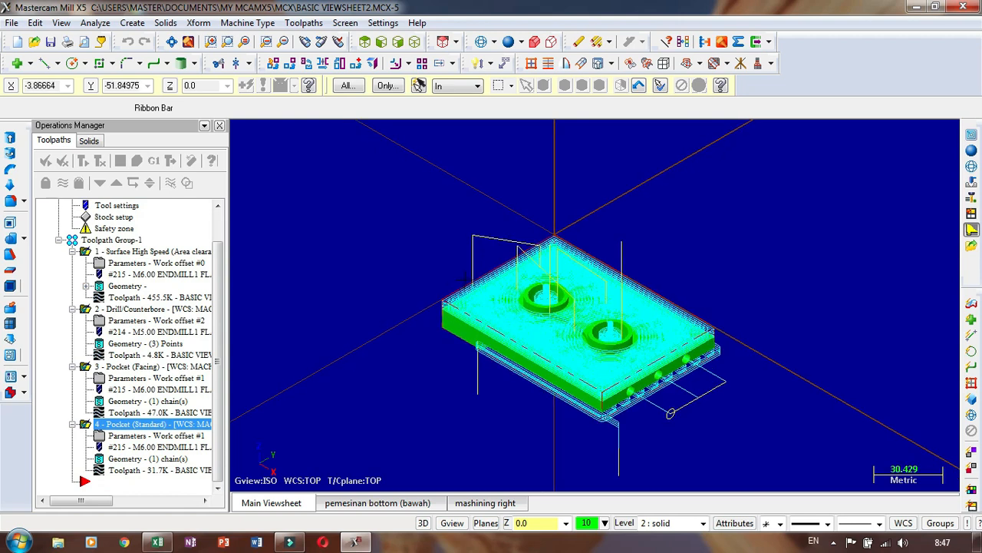